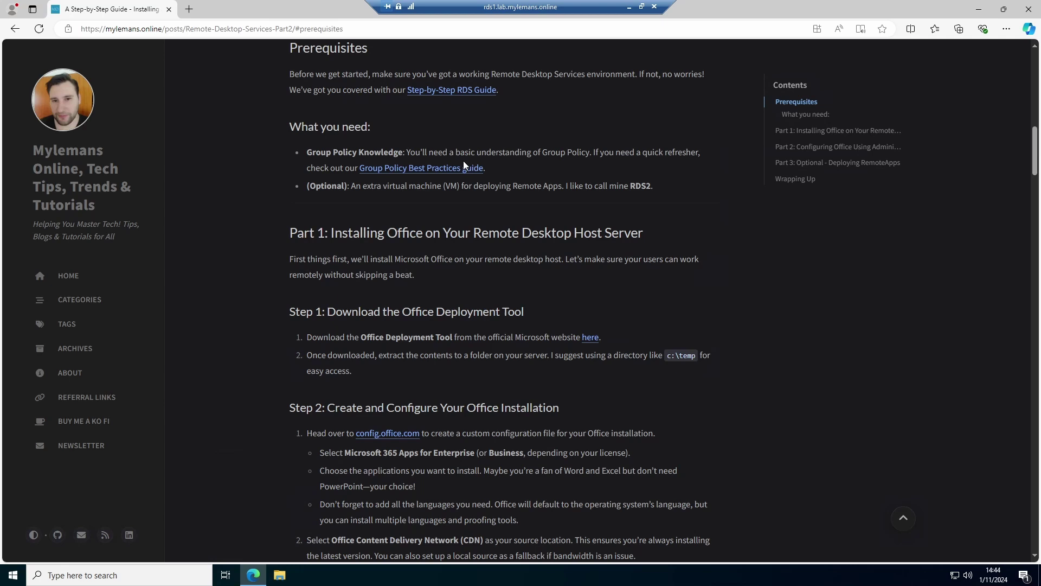
Open the Office Deployment Tool download page in a new tab and download the tool.
{"action": "left_click", "coordinate": [788, 131]}
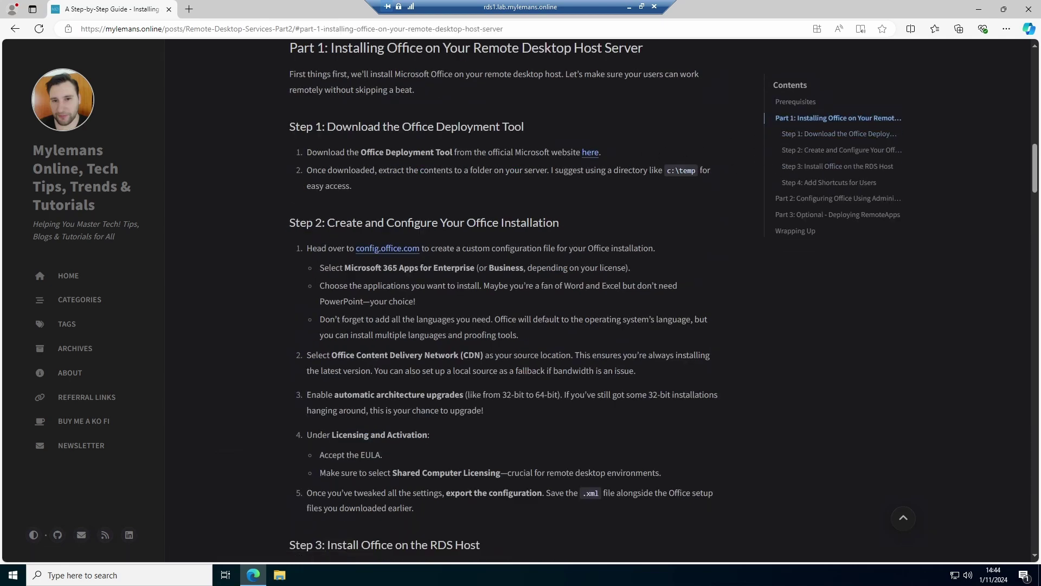
{"action": "right_click", "coordinate": [592, 153]}
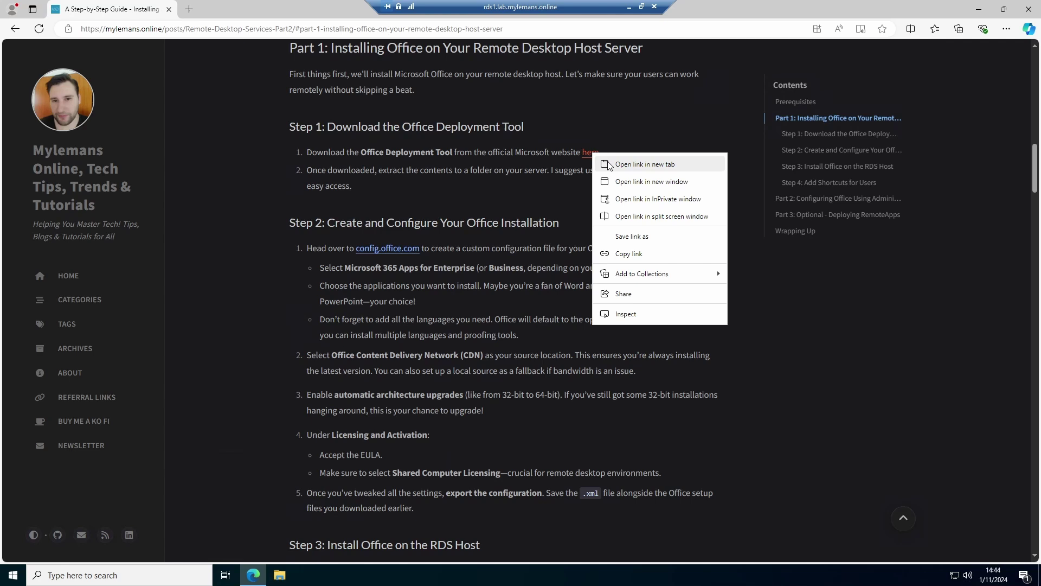
{"action": "left_click", "coordinate": [608, 164]}
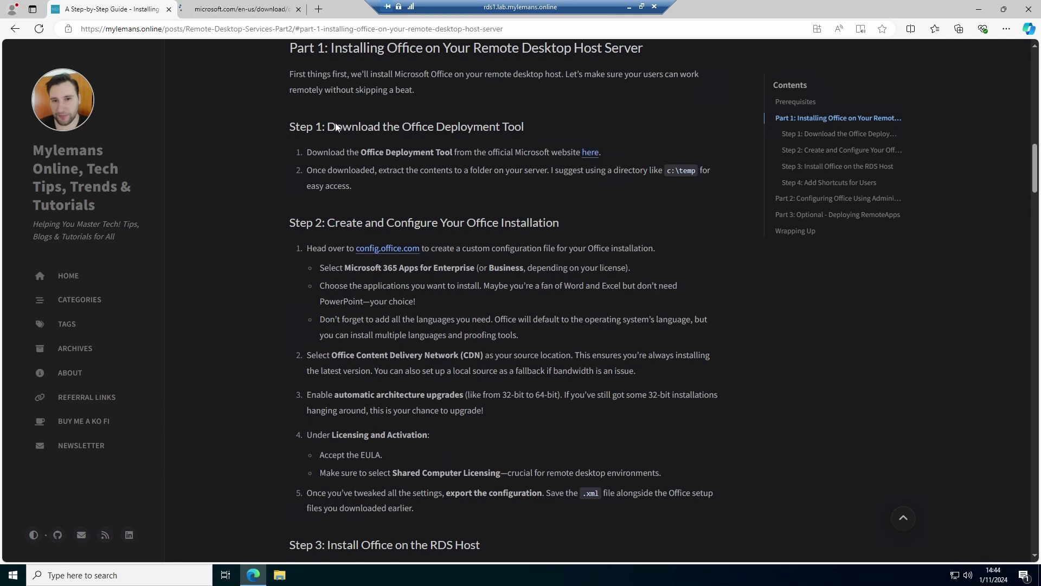
{"action": "left_click", "coordinate": [212, 12]}
{"action": "left_click", "coordinate": [571, 437]}
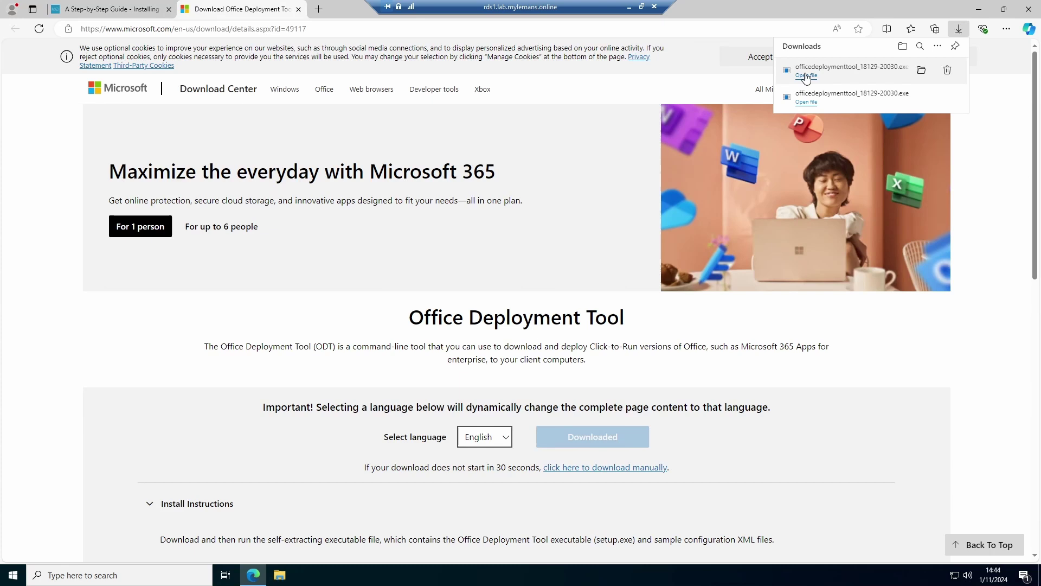
Run the downloaded tool, accept the license, and extract its files to C:\temp.
{"action": "left_click", "coordinate": [806, 76]}
{"action": "left_click", "coordinate": [439, 394]}
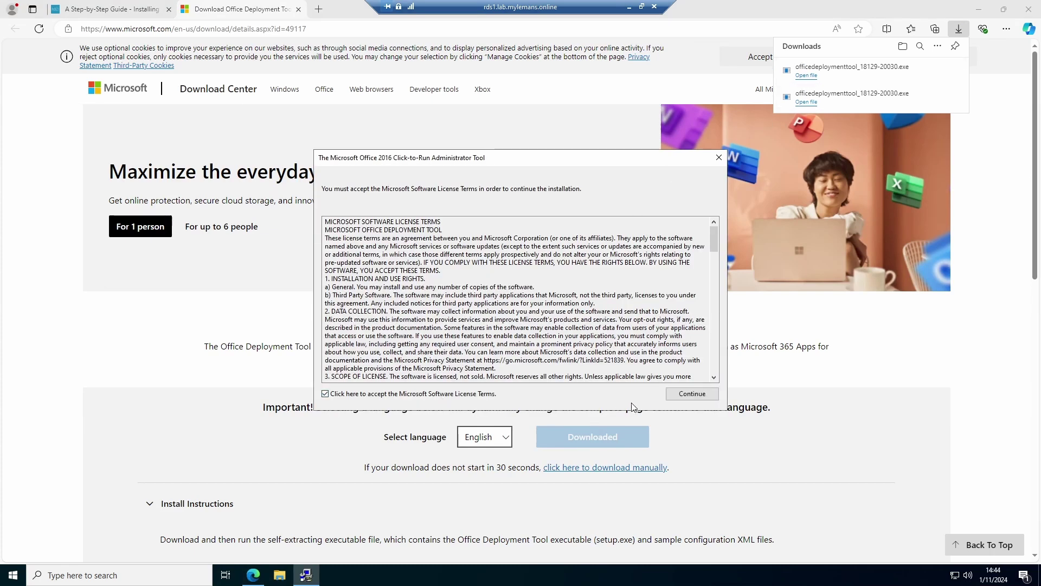
{"action": "left_click", "coordinate": [688, 394]}
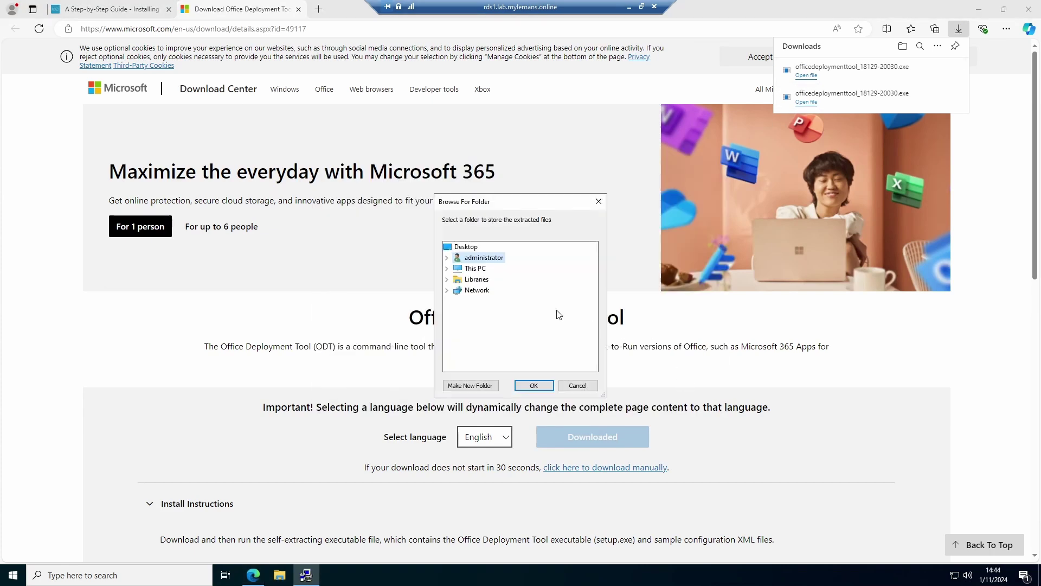
{"action": "left_click", "coordinate": [448, 269]}
{"action": "left_click", "coordinate": [457, 345]}
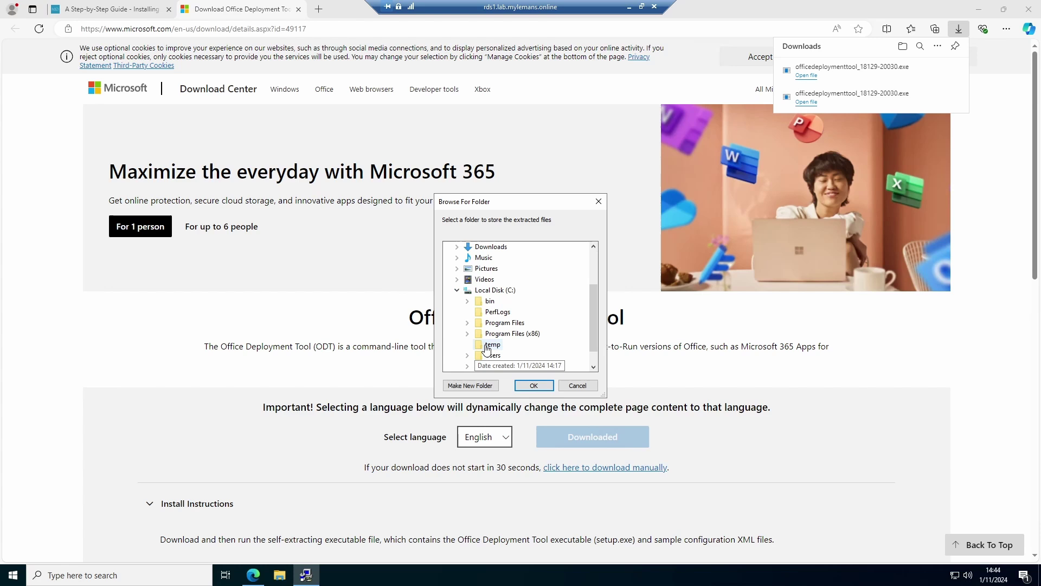
{"action": "left_click", "coordinate": [486, 346]}
{"action": "left_click", "coordinate": [534, 387]}
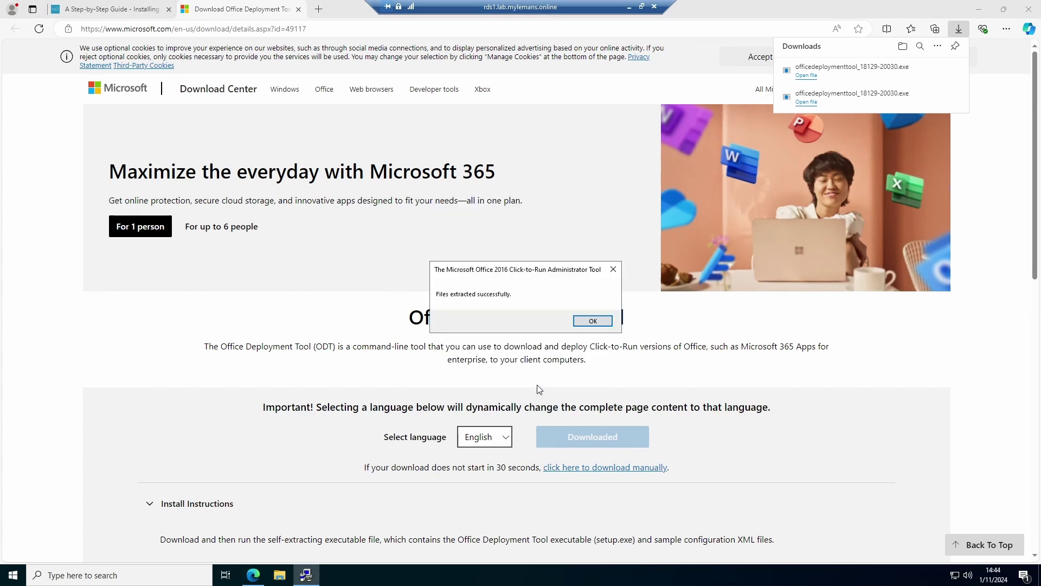
{"action": "left_click", "coordinate": [588, 322]}
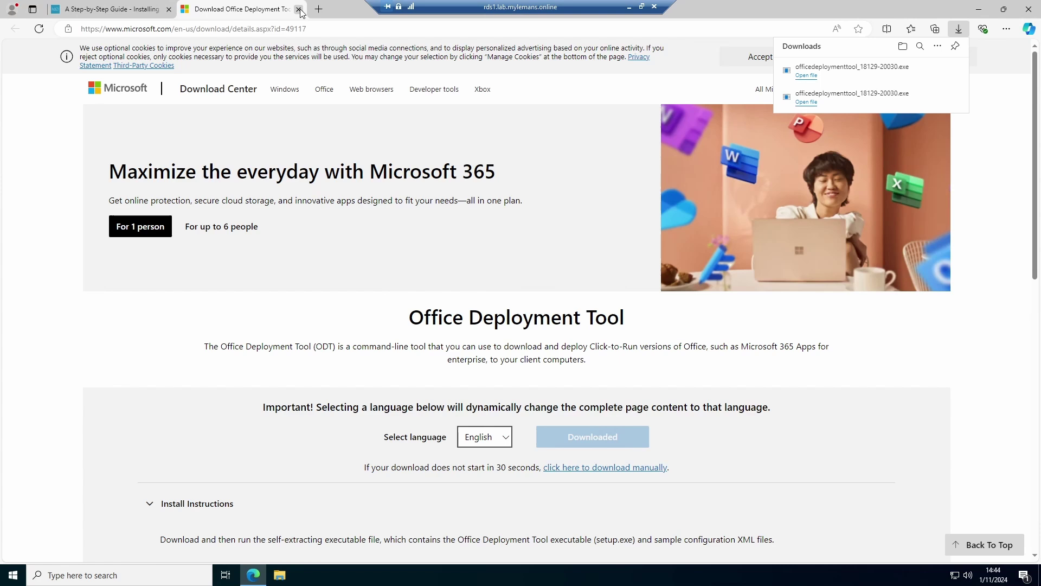
Open config.office.com in a new tab and create a new Office deployment configuration.
{"action": "left_click", "coordinate": [299, 9]}
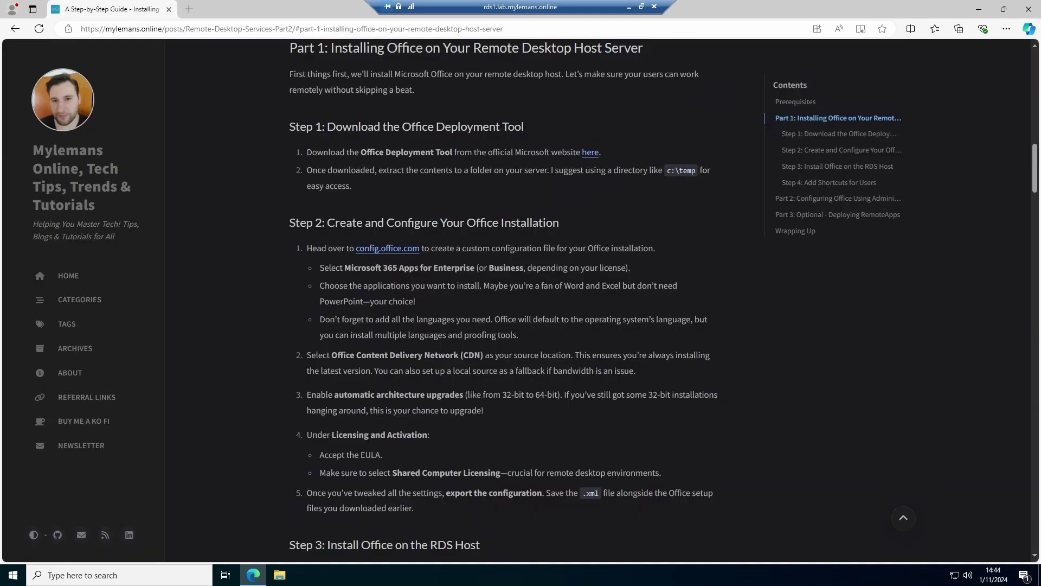
{"action": "left_click", "coordinate": [830, 136]}
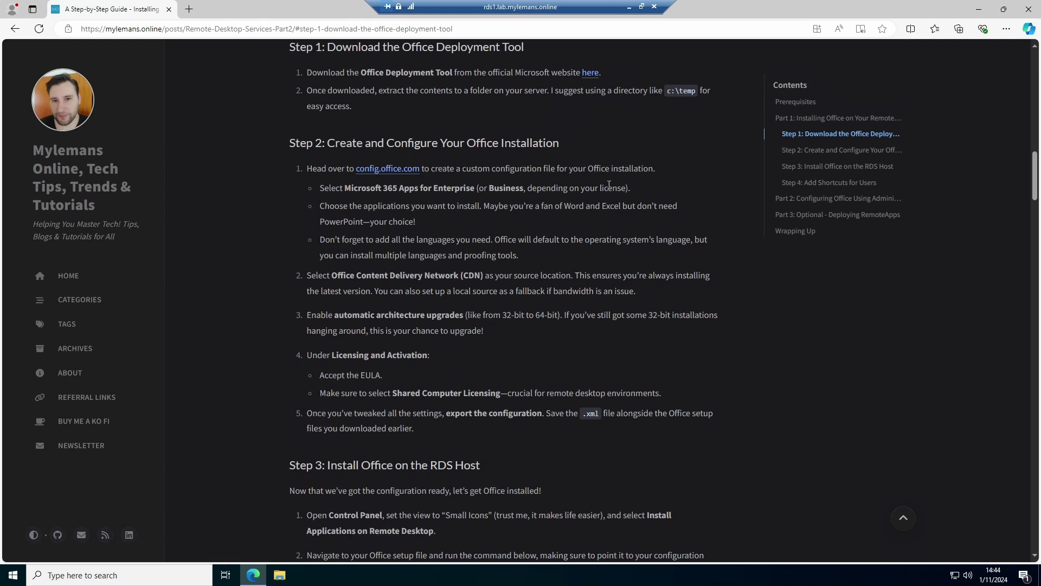
{"action": "right_click", "coordinate": [377, 173]}
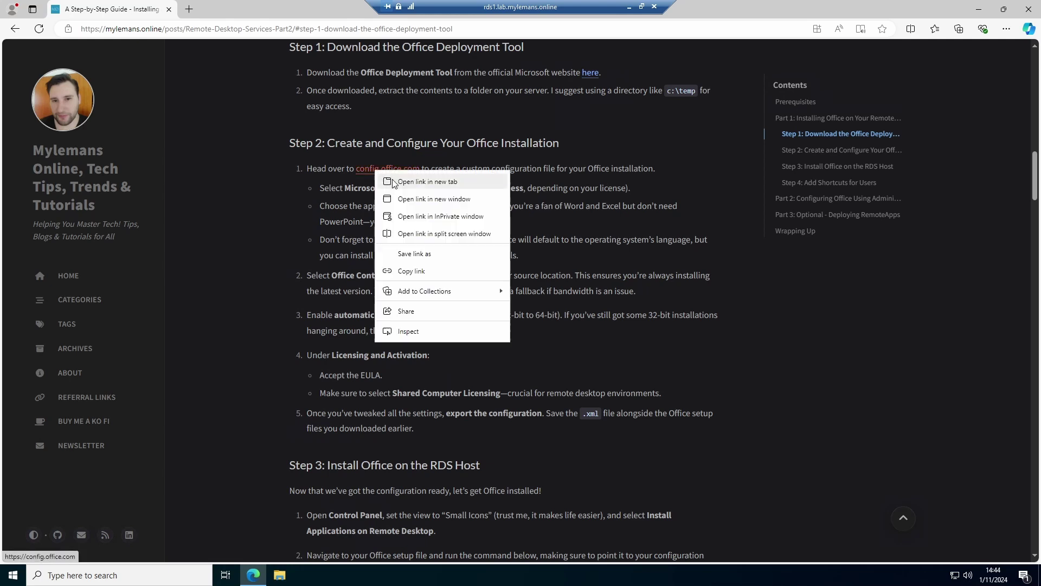
{"action": "left_click", "coordinate": [394, 182]}
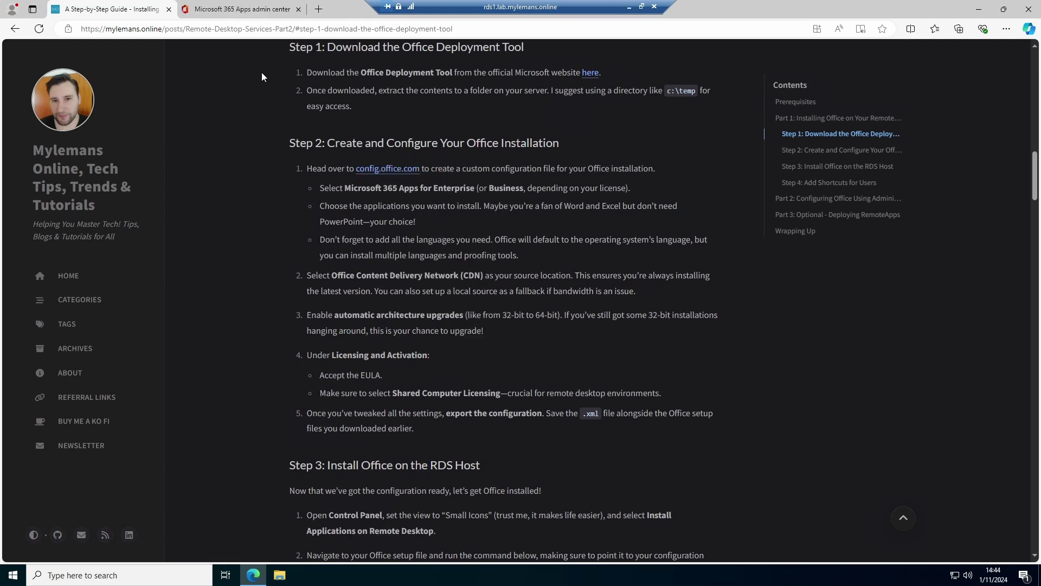
{"action": "left_click", "coordinate": [236, 11]}
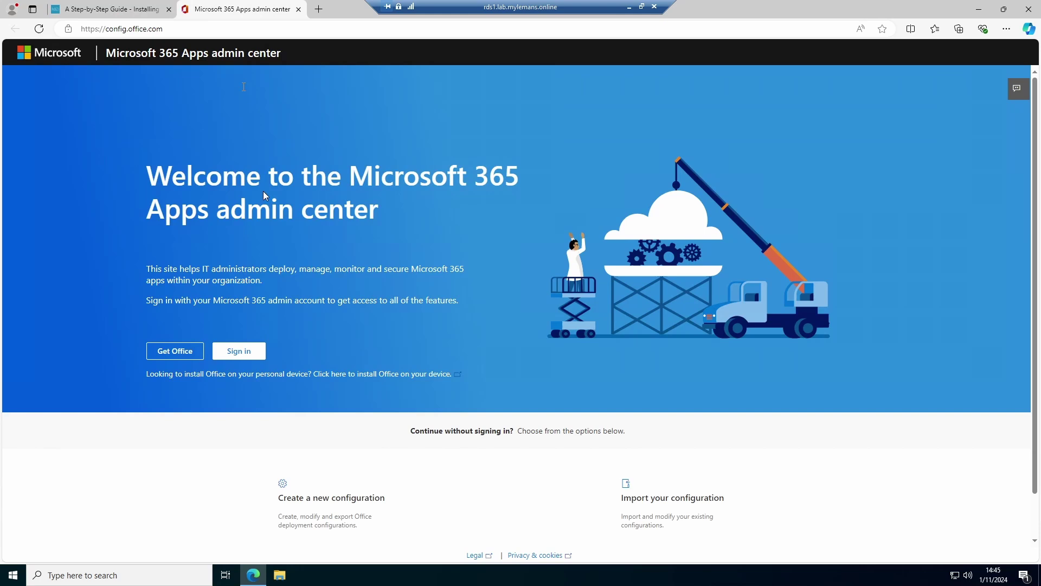
{"action": "scroll", "coordinate": [323, 469], "scroll_direction": "down", "scroll_amount": 1}
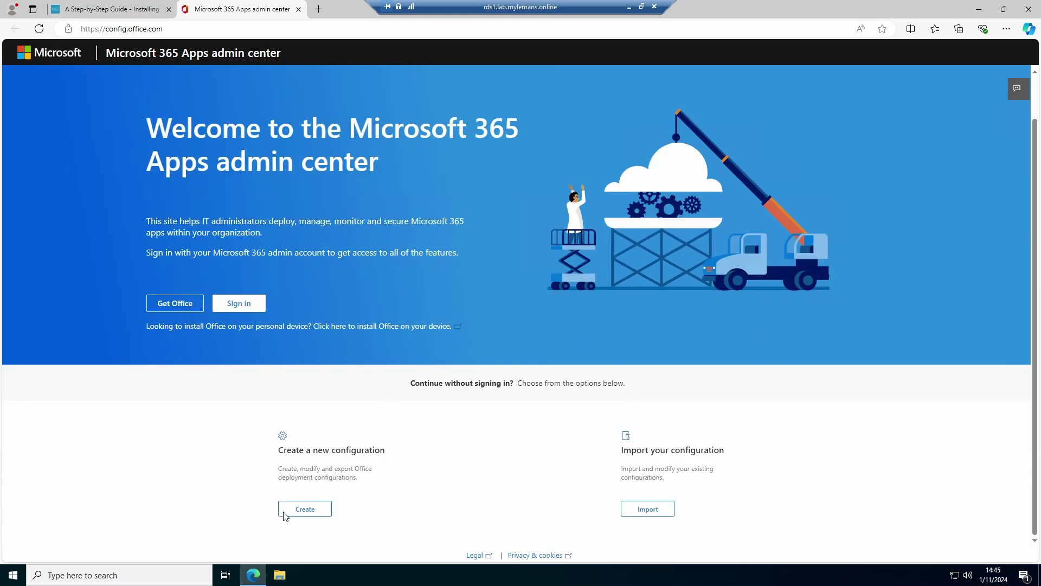
{"action": "left_click", "coordinate": [304, 512]}
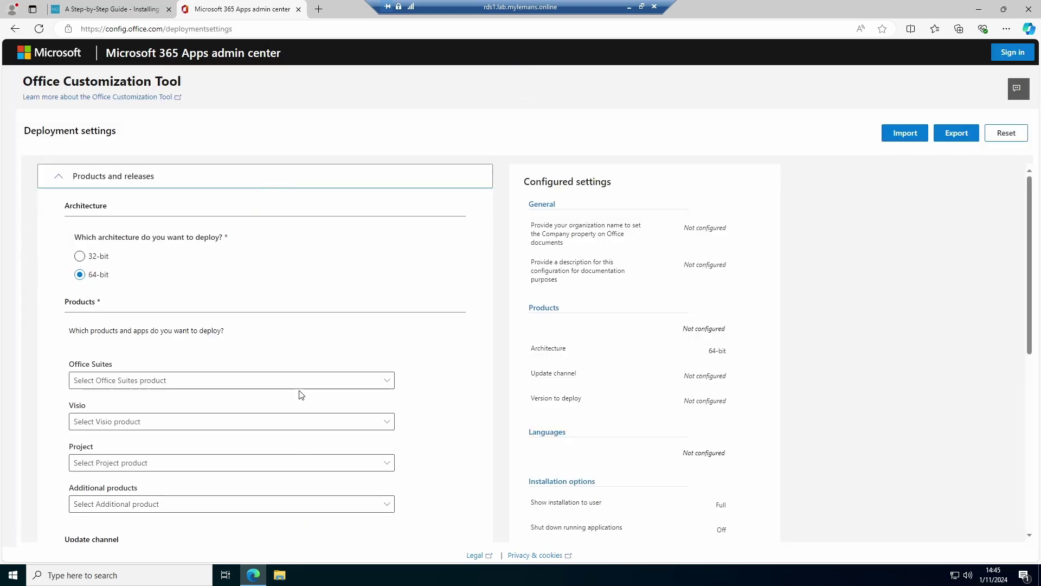
Choose Microsoft 365 Apps for business, excluding Access, OneDrive Desktop, Publisher and OneNote.
{"action": "scroll", "coordinate": [298, 392], "scroll_direction": "down", "scroll_amount": 2}
{"action": "left_click", "coordinate": [179, 274]}
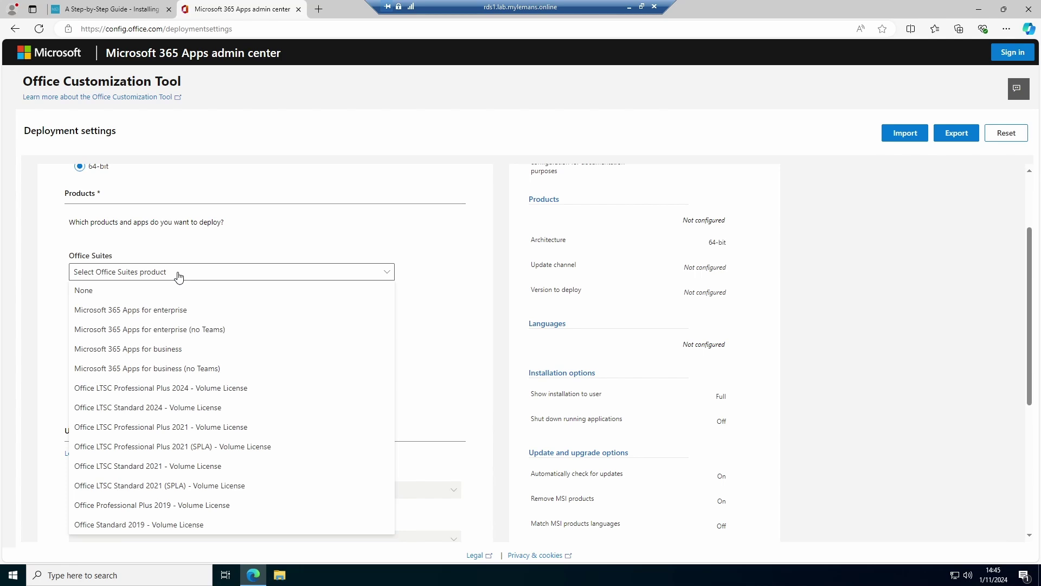
{"action": "left_click", "coordinate": [156, 349]}
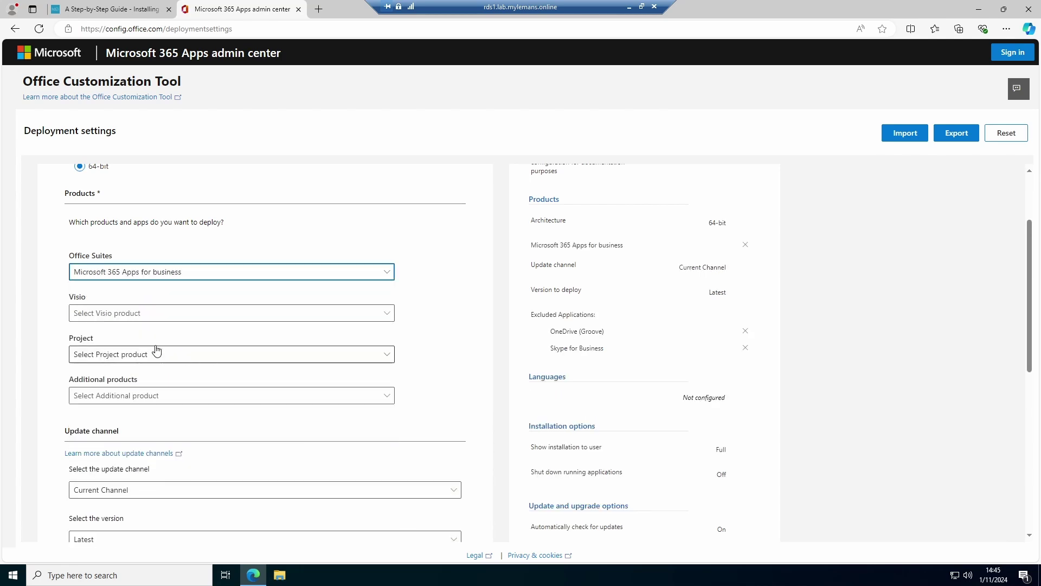
{"action": "scroll", "coordinate": [36, 403], "scroll_direction": "down", "scroll_amount": 2}
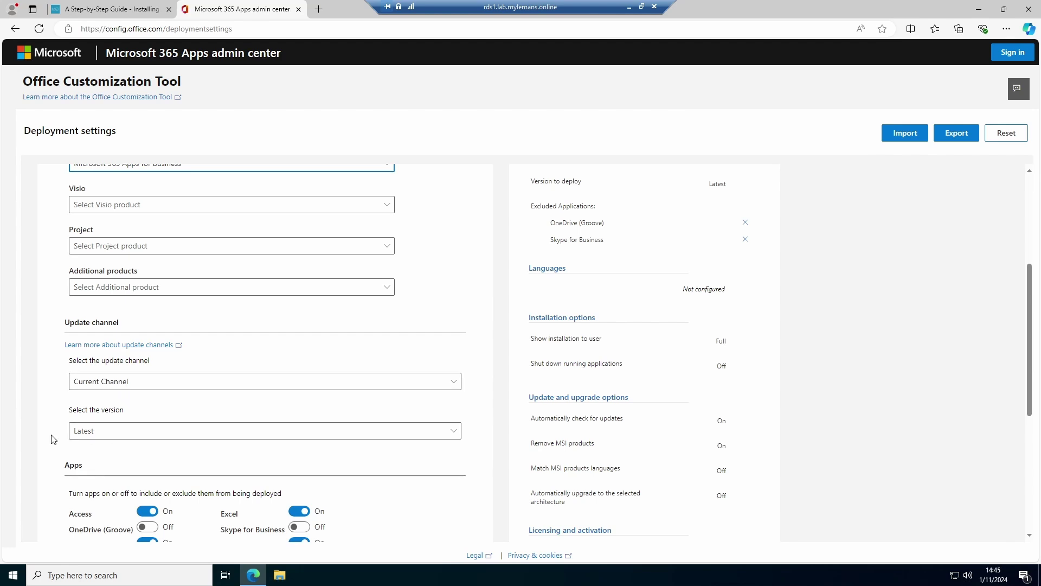
{"action": "scroll", "coordinate": [51, 434], "scroll_direction": "down", "scroll_amount": 3}
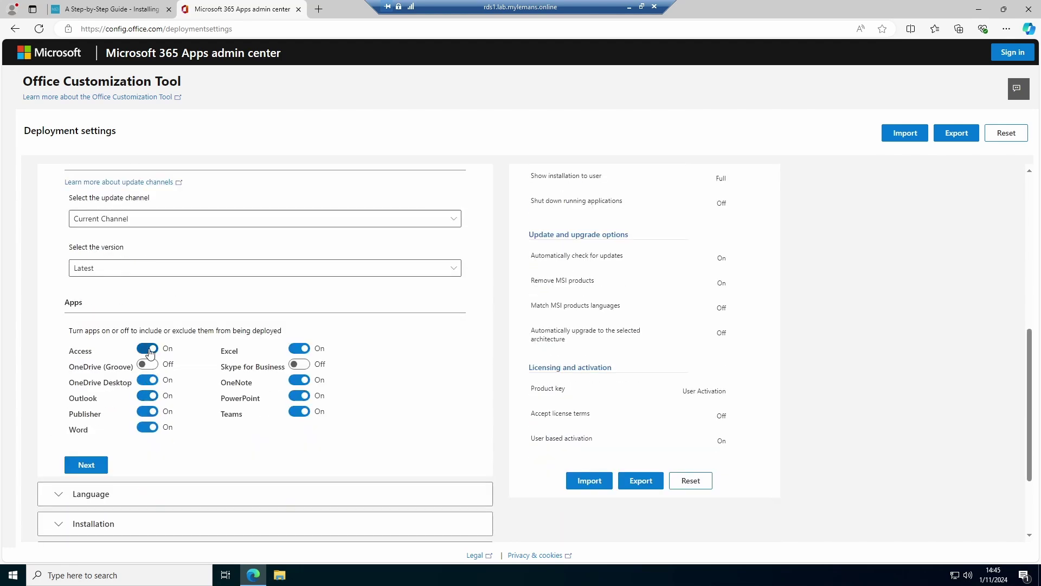
{"action": "left_click", "coordinate": [150, 350]}
{"action": "left_click", "coordinate": [147, 380]}
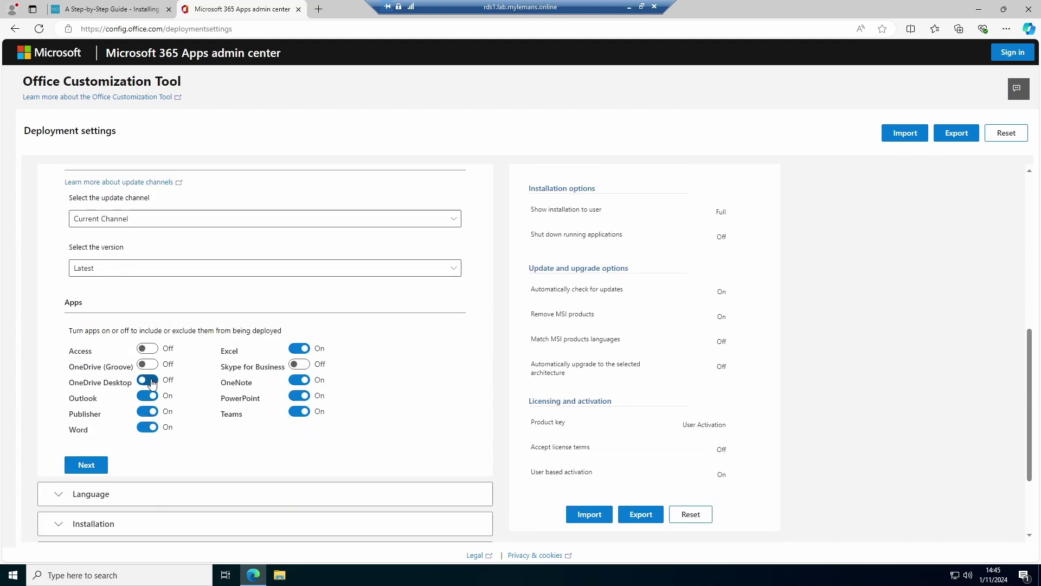
{"action": "left_click", "coordinate": [148, 411]}
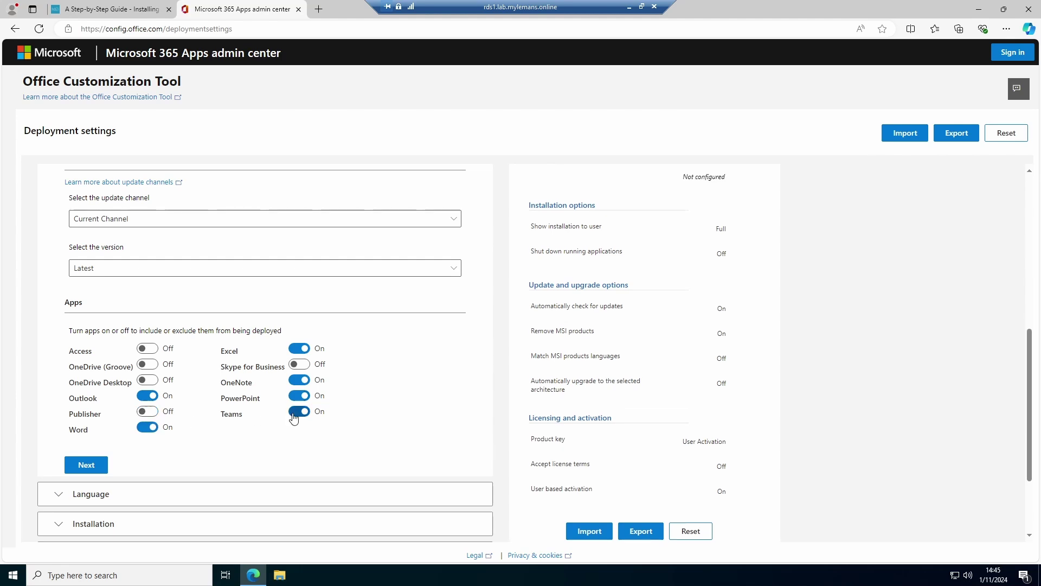
{"action": "left_click", "coordinate": [299, 380]}
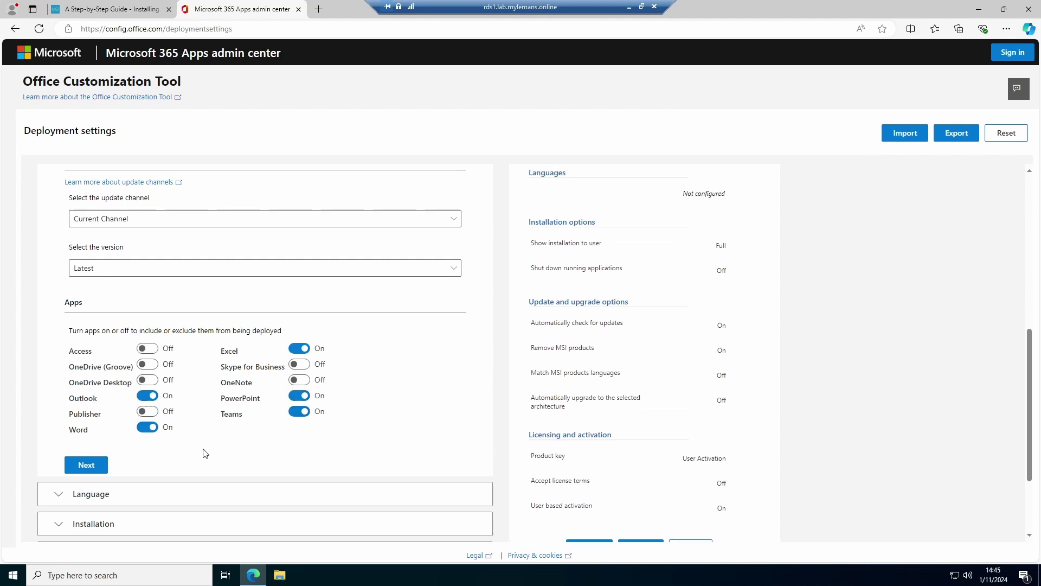
Set the primary language to Match Operating System.
{"action": "left_click", "coordinate": [98, 465]}
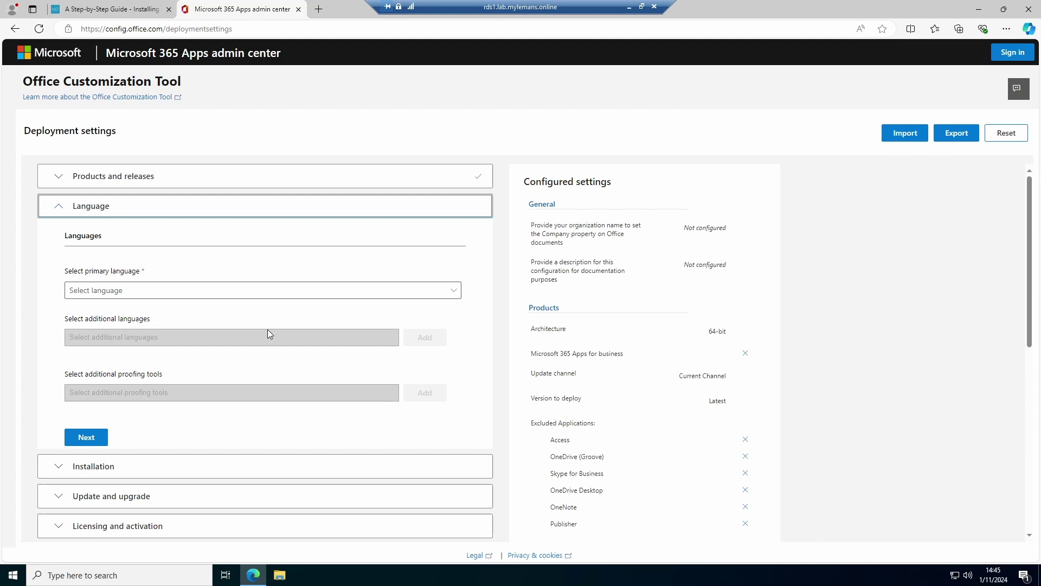
{"action": "left_click", "coordinate": [258, 293]}
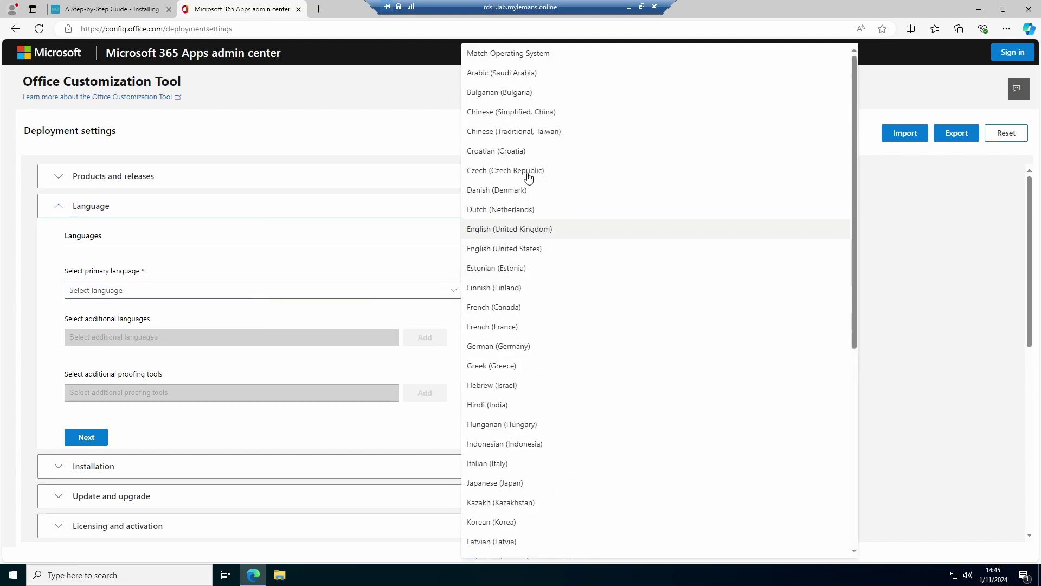
{"action": "left_click", "coordinate": [510, 54]}
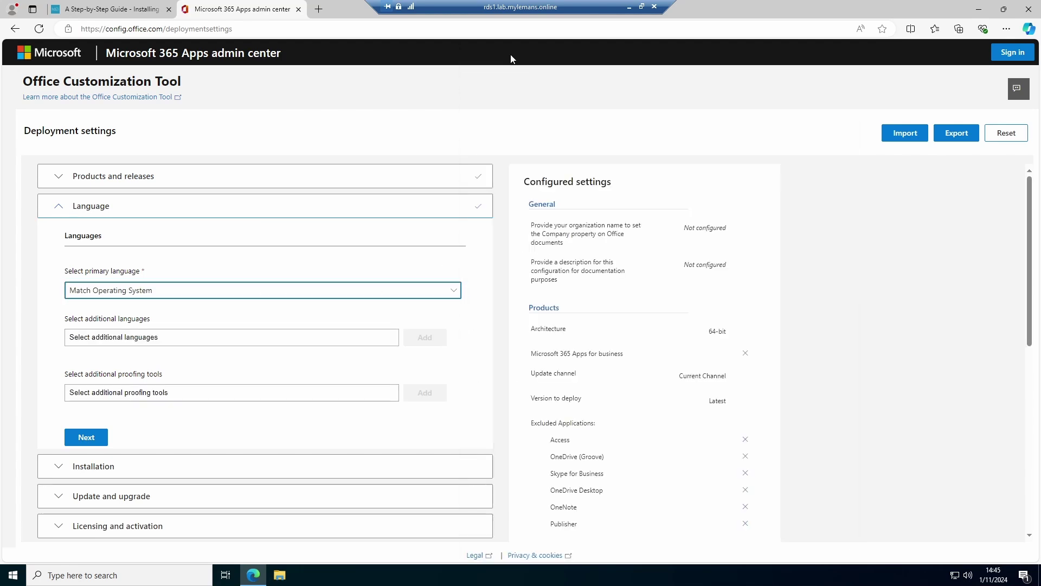
Add Dutch (Netherlands), French (France) and English (United States) as additional languages.
{"action": "left_click", "coordinate": [354, 342]}
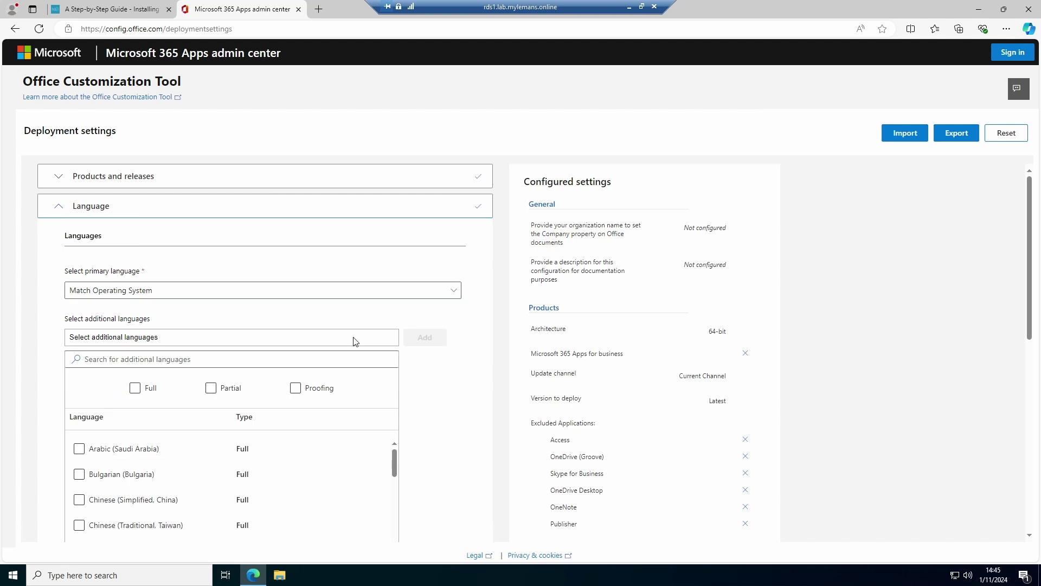
{"action": "left_click", "coordinate": [133, 359]}
{"action": "type", "text": "dutch"}
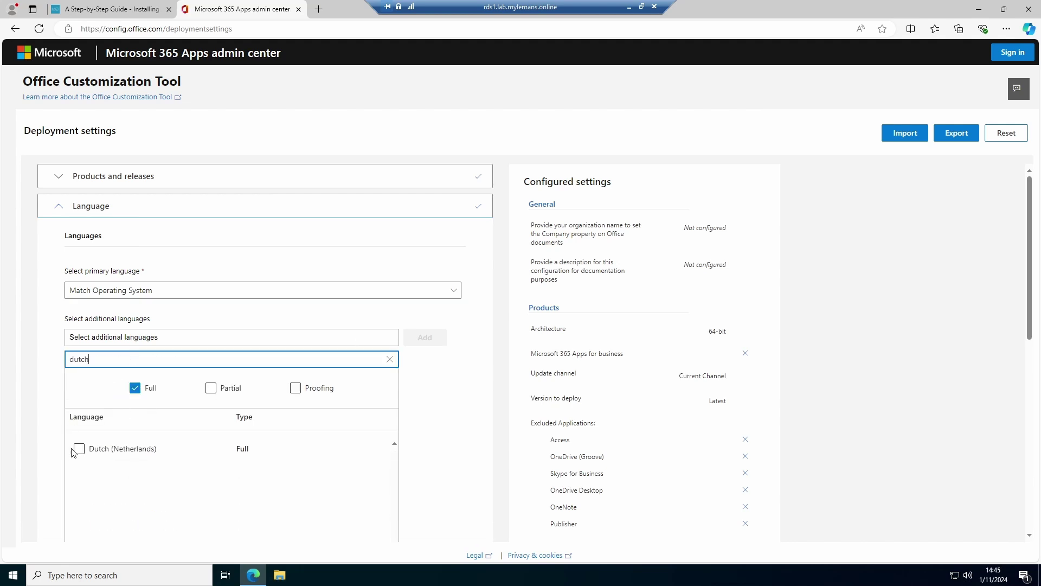
{"action": "left_click", "coordinate": [79, 448]}
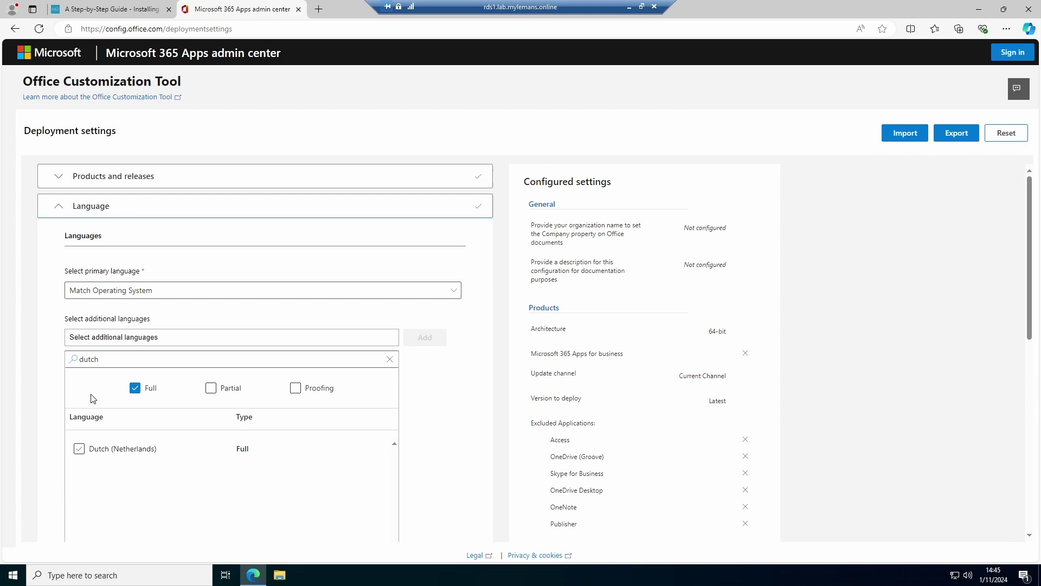
{"action": "double_click", "coordinate": [96, 362]}
{"action": "type", "text": "fr"}
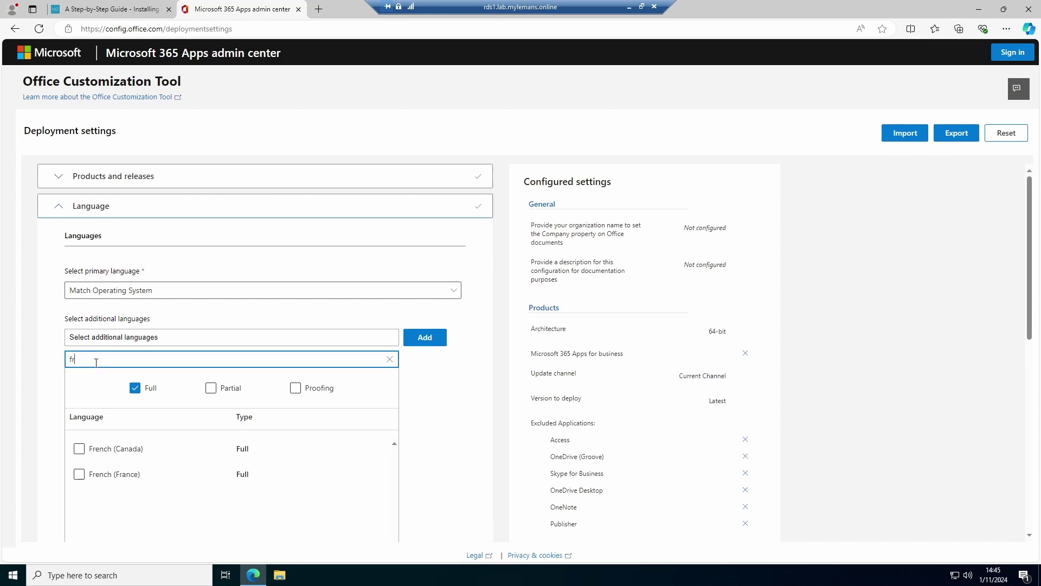
{"action": "left_click", "coordinate": [79, 474]}
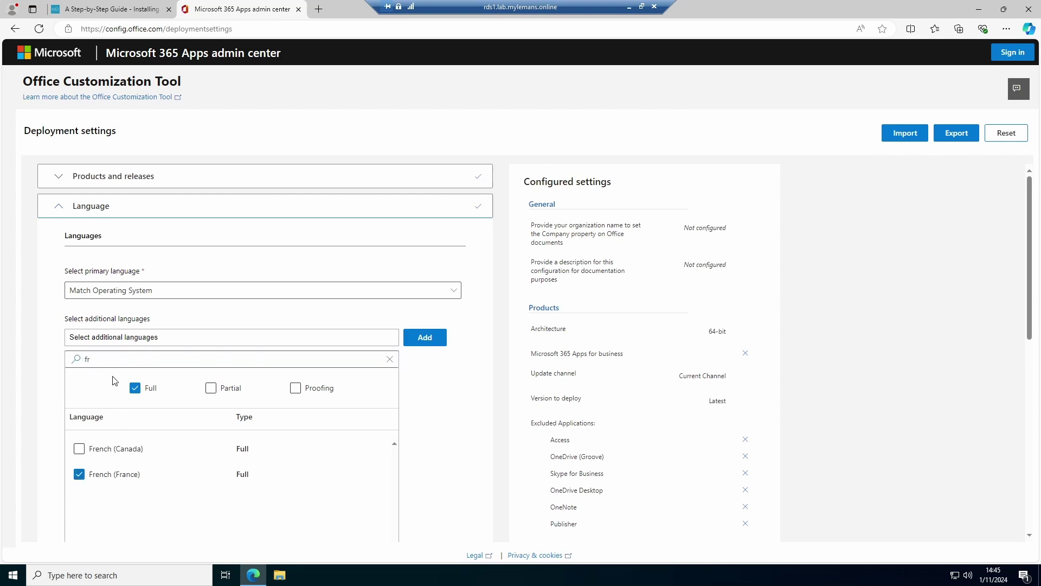
{"action": "double_click", "coordinate": [103, 362]}
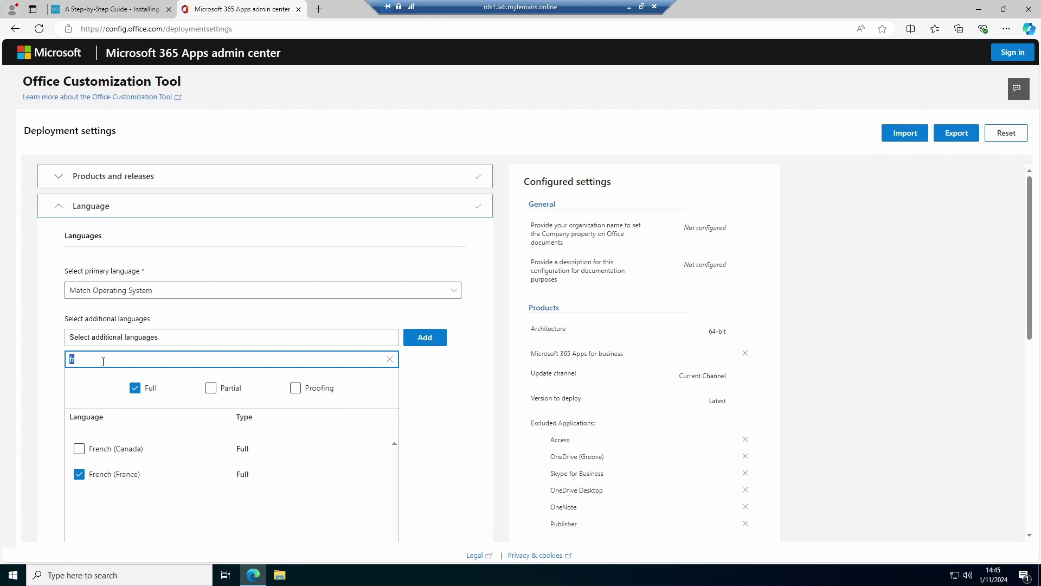
{"action": "type", "text": "engl"}
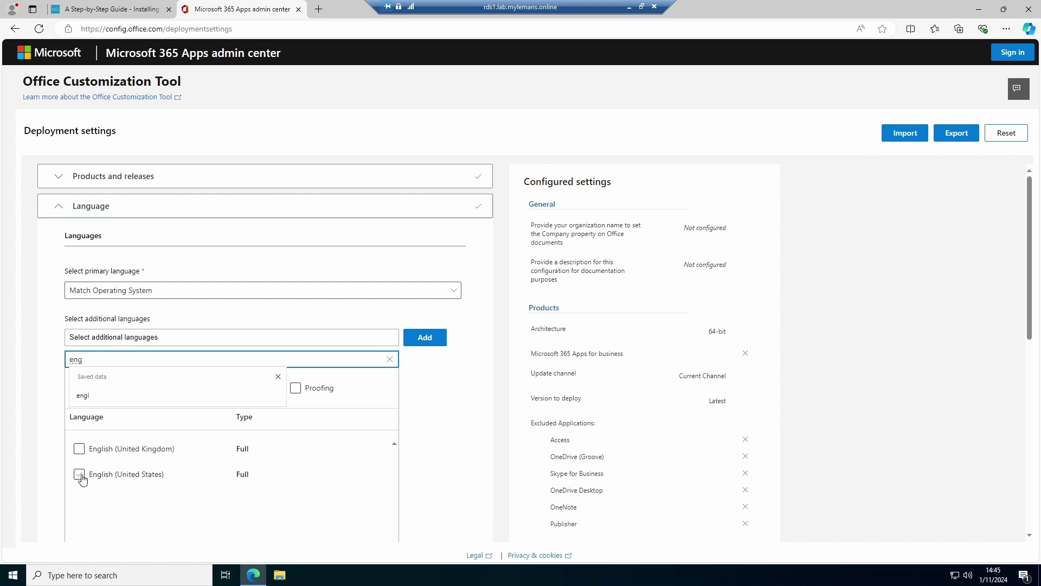
{"action": "left_click", "coordinate": [79, 473]}
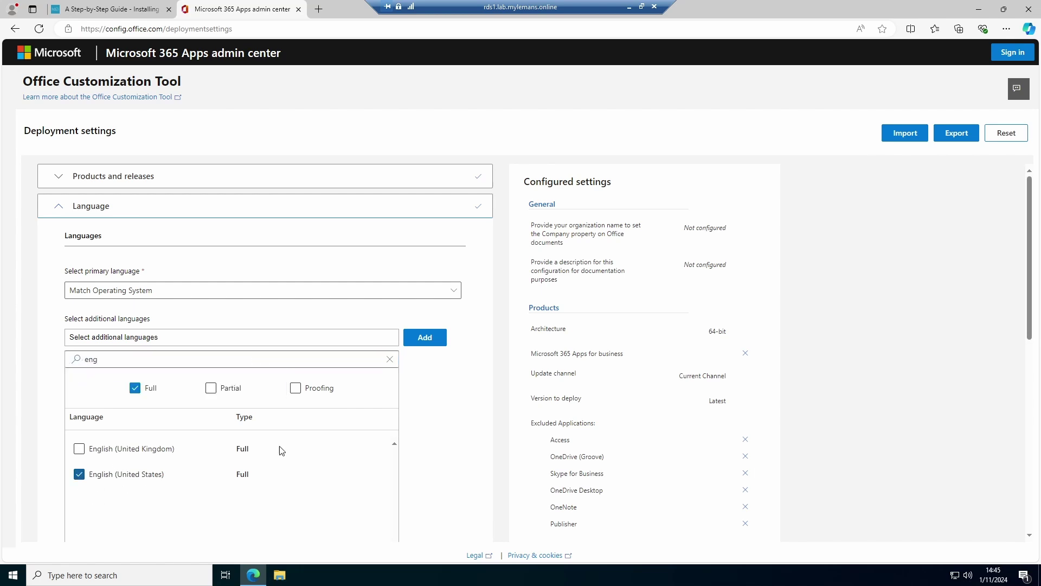
{"action": "left_click", "coordinate": [428, 342]}
Add Dutch (Netherlands), French (France) and English (United States) as proofing tools.
{"action": "left_click", "coordinate": [170, 395]}
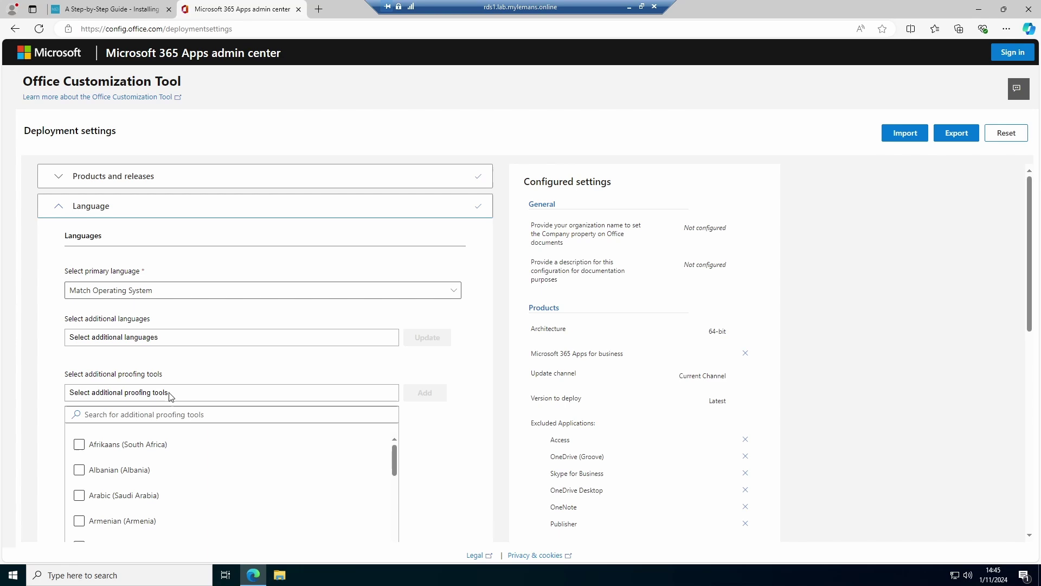
{"action": "left_click", "coordinate": [163, 413]}
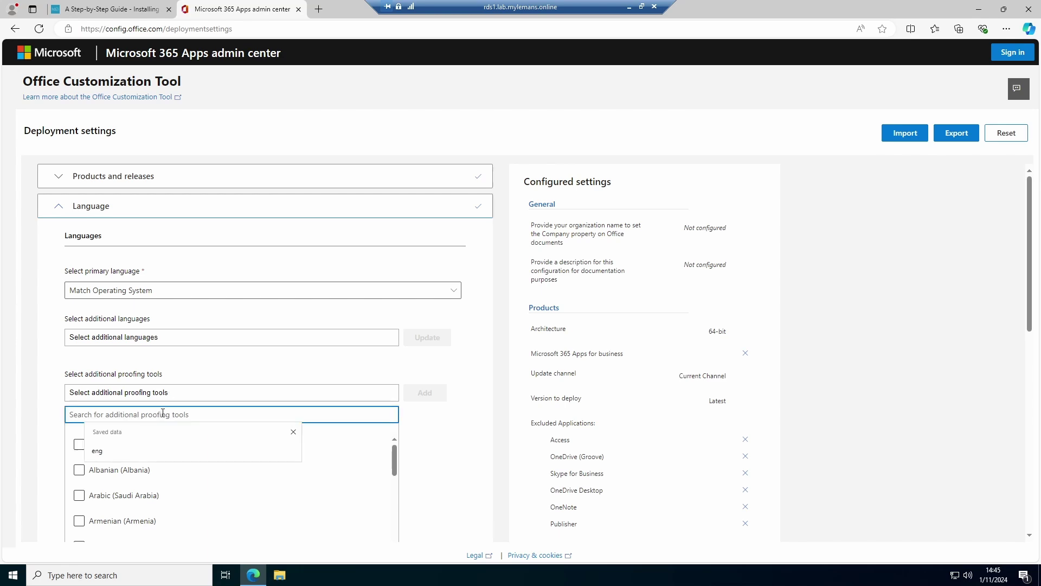
{"action": "type", "text": "dutc h"}
{"action": "key", "text": "BackSpace"}
{"action": "key", "text": "BackSpace"}
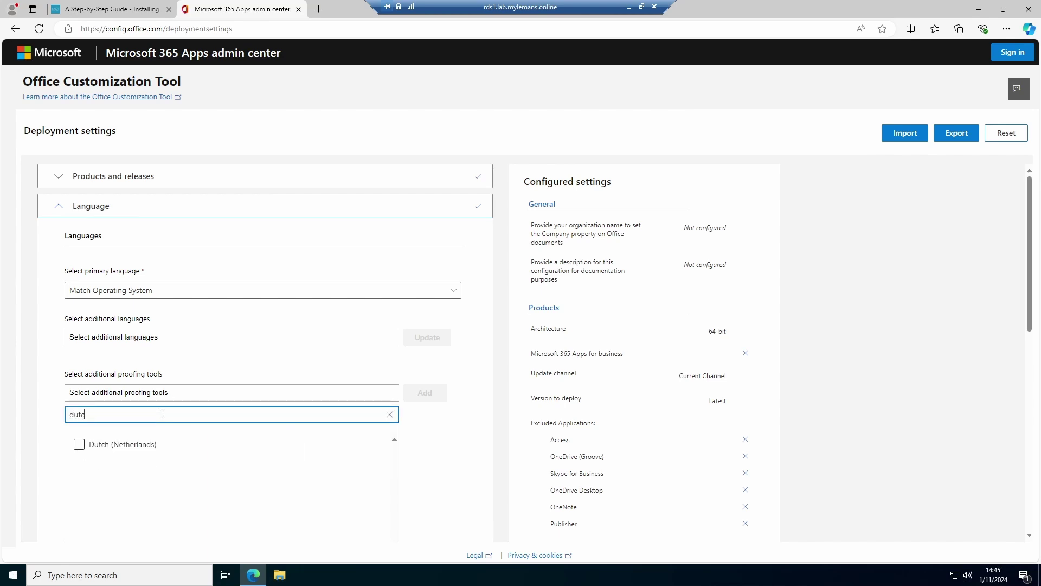
{"action": "left_click", "coordinate": [79, 444]}
{"action": "left_click", "coordinate": [81, 415]}
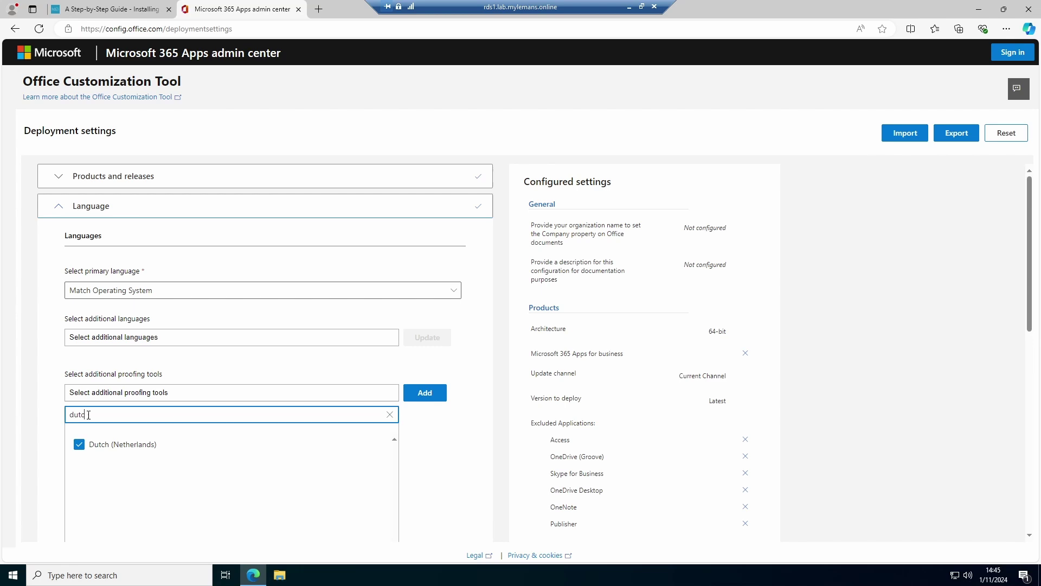
{"action": "double_click", "coordinate": [89, 415]}
{"action": "type", "text": "fr"}
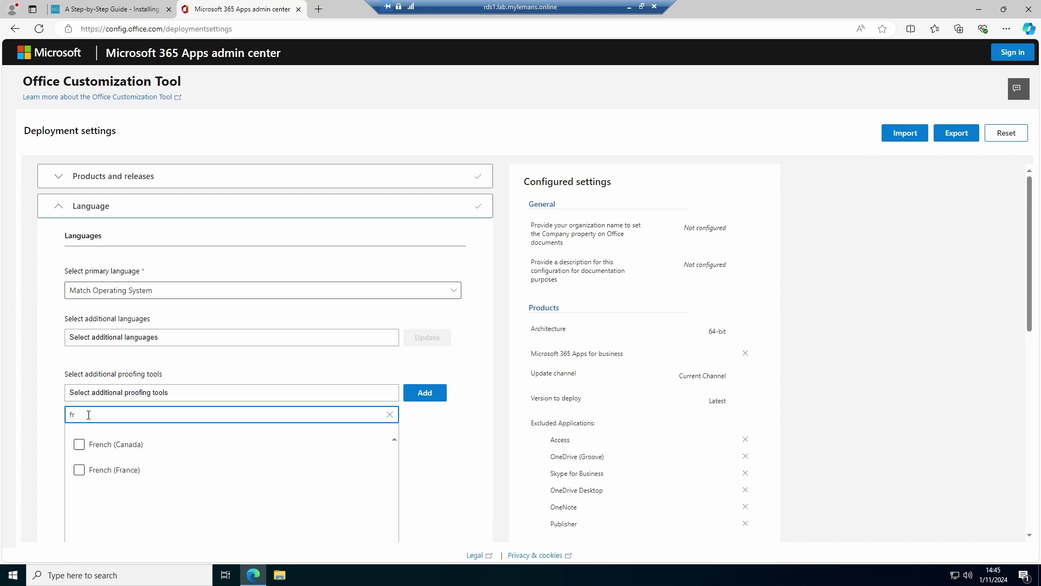
{"action": "left_click", "coordinate": [79, 469]}
{"action": "left_click", "coordinate": [93, 418]}
{"action": "type", "text": "uni"}
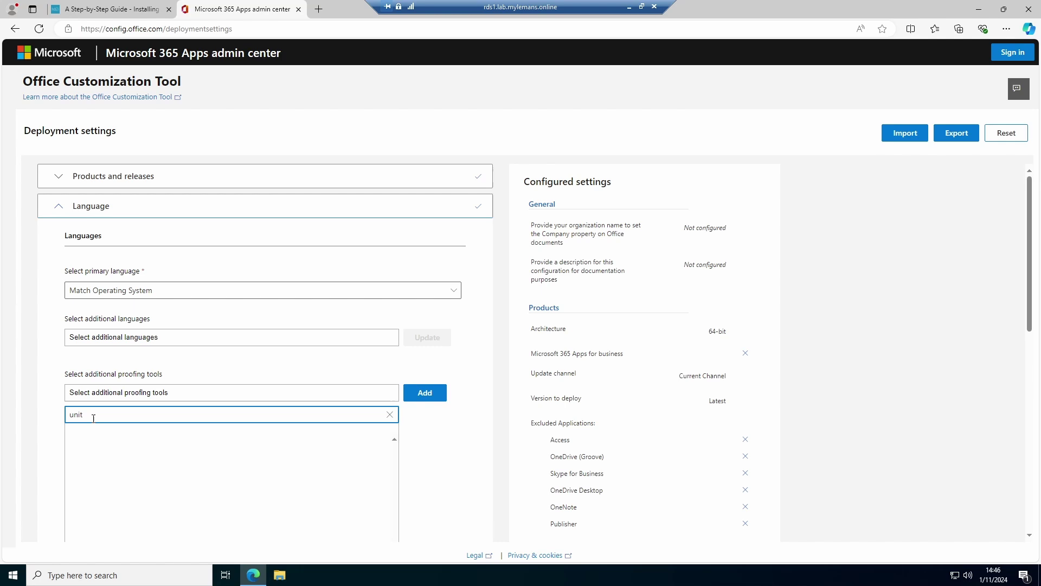
{"action": "type", "text": "t"}
{"action": "key", "text": "ctrl+a"}
{"action": "type", "text": "eng"}
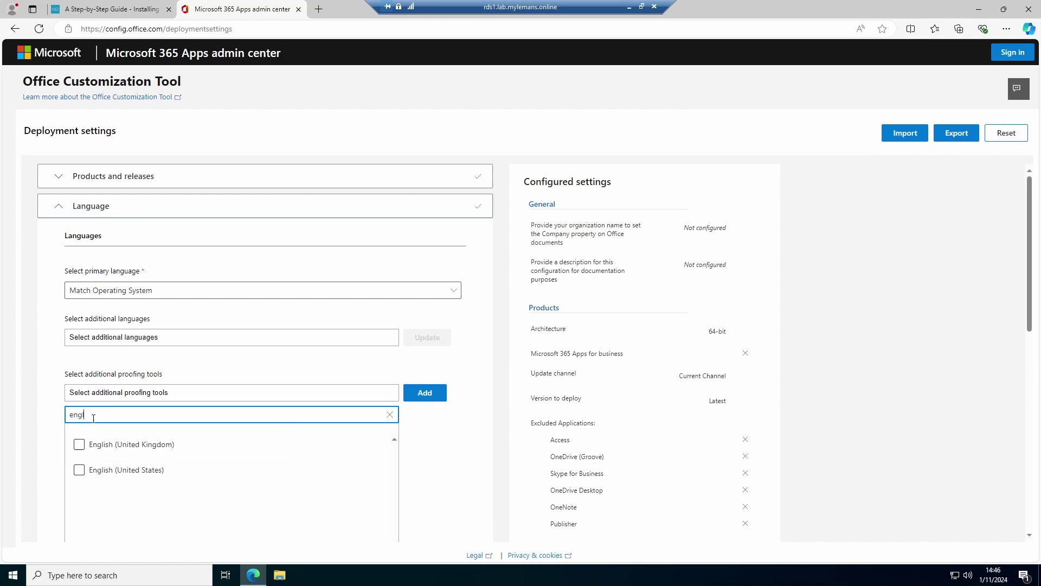
{"action": "left_click", "coordinate": [79, 470]}
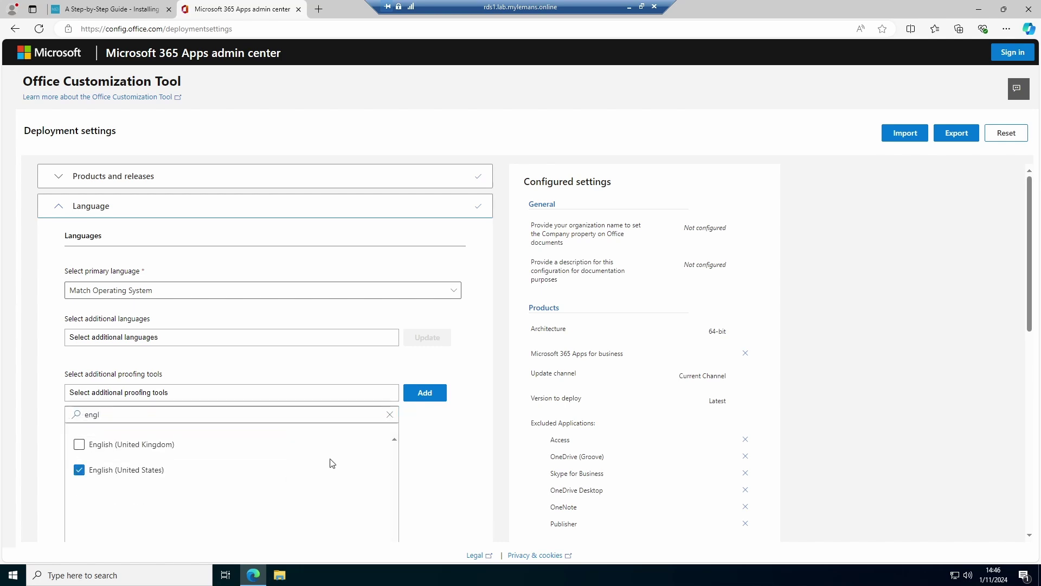
{"action": "left_click", "coordinate": [418, 395]}
{"action": "scroll", "coordinate": [260, 443], "scroll_direction": "down", "scroll_amount": 1}
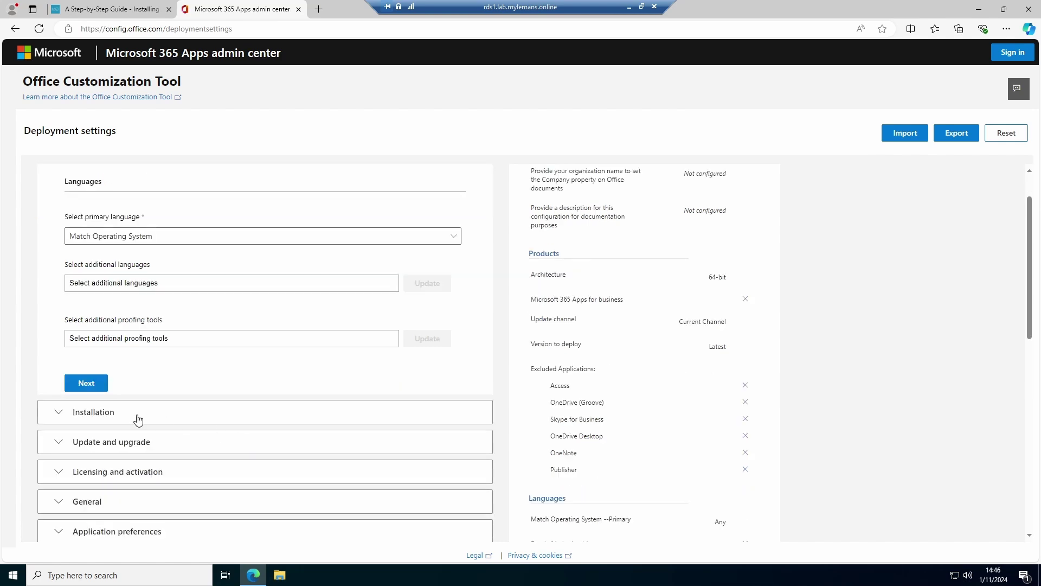
Keep the Office CDN as install source and turn on shutting down running applications.
{"action": "left_click", "coordinate": [92, 411]}
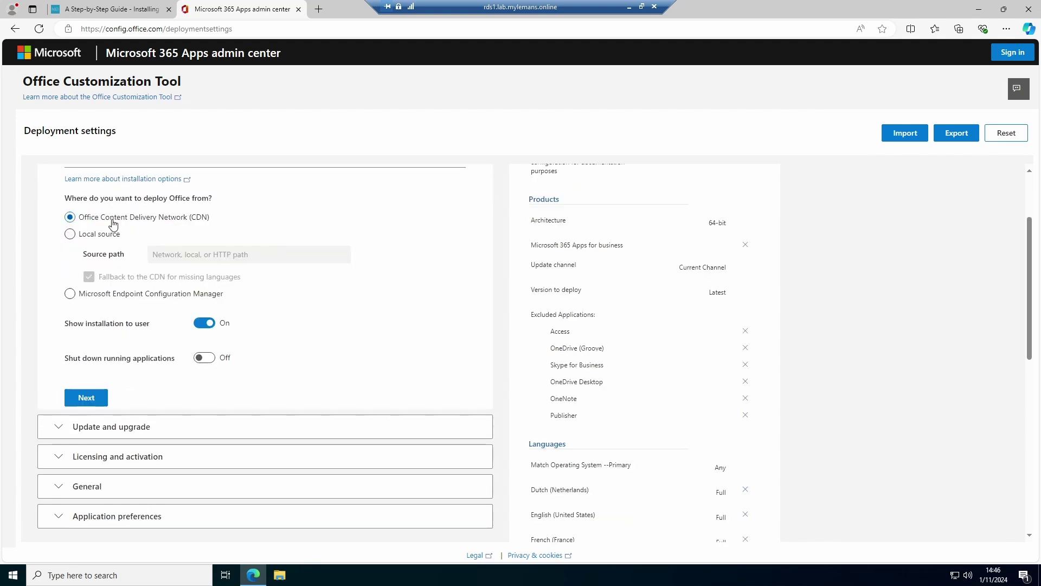
{"action": "left_click", "coordinate": [94, 238]}
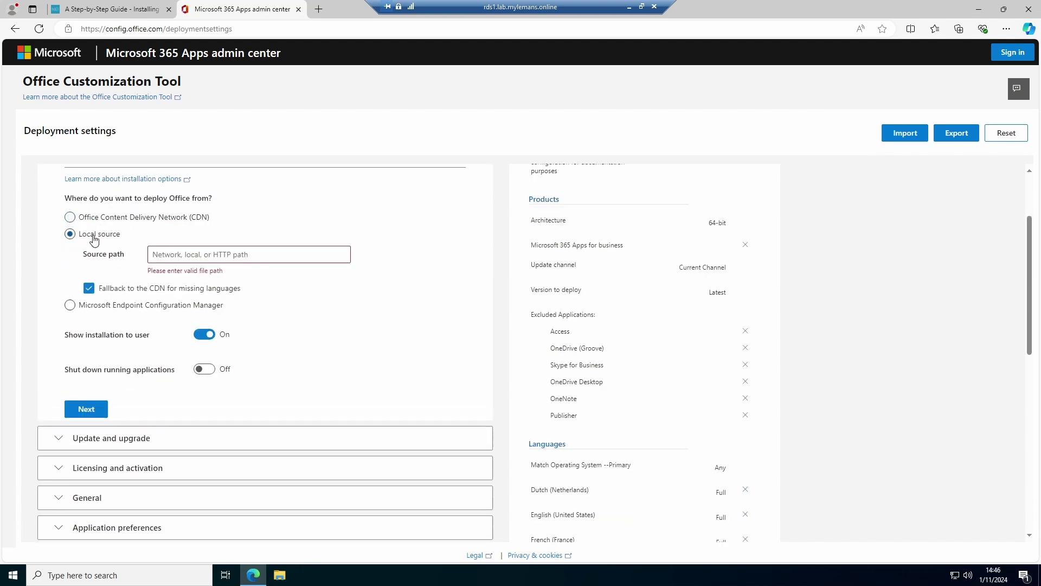
{"action": "left_click", "coordinate": [93, 218]}
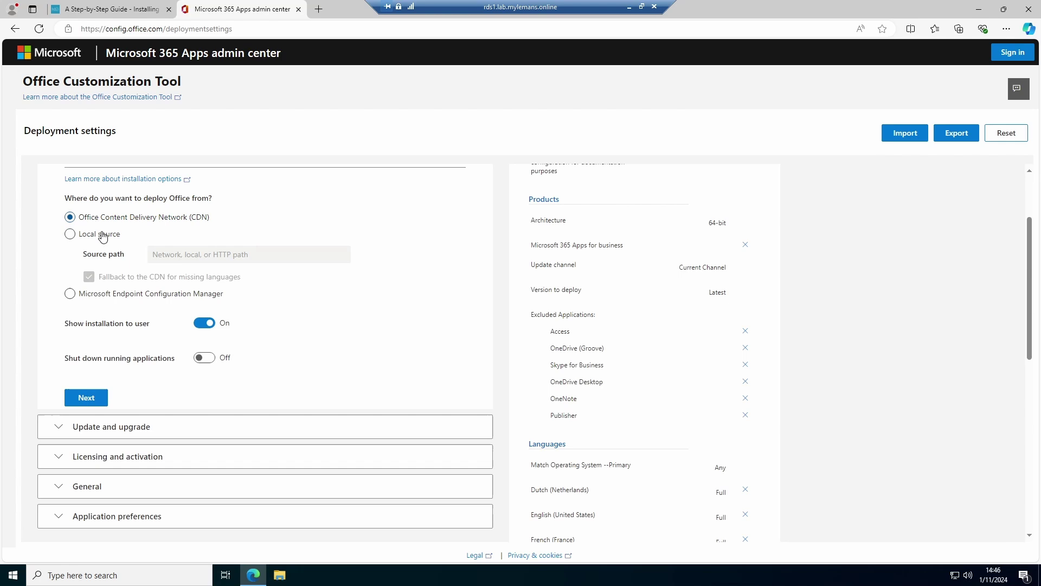
{"action": "left_click", "coordinate": [203, 358]}
Set licensing to Shared Computer activation.
{"action": "left_click", "coordinate": [112, 430]}
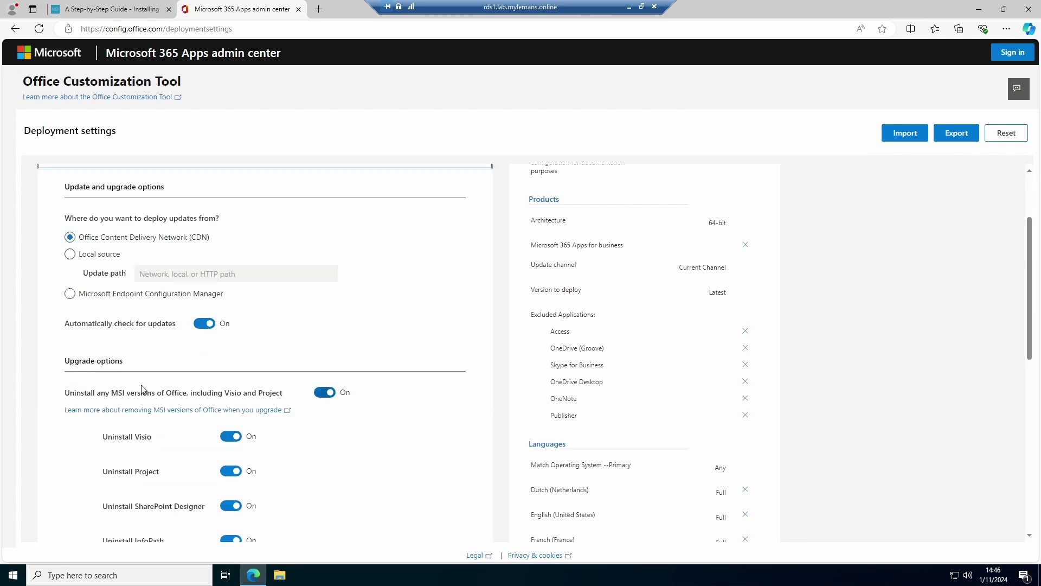
{"action": "scroll", "coordinate": [140, 388], "scroll_direction": "down", "scroll_amount": 10}
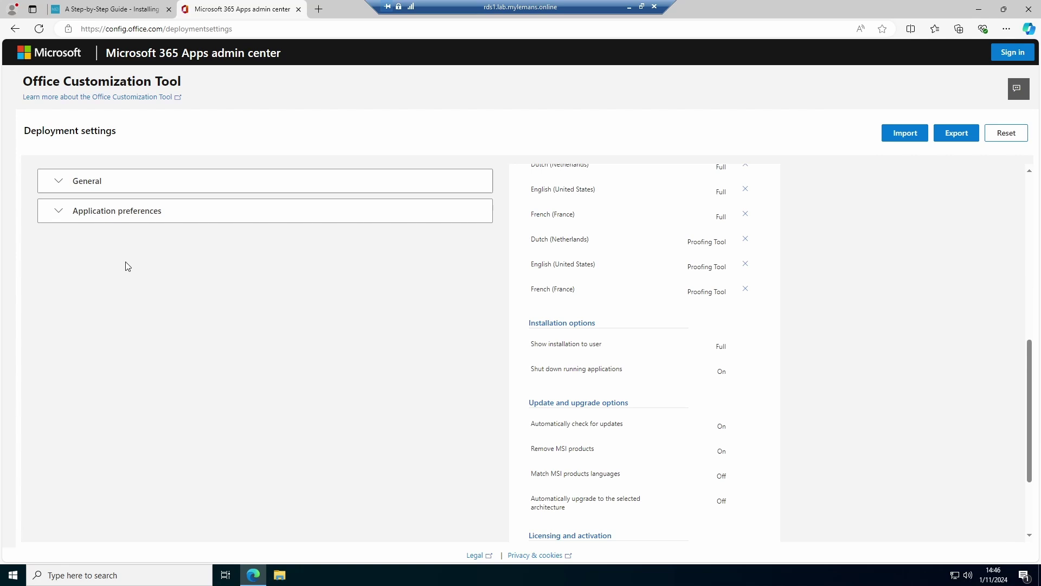
{"action": "scroll", "coordinate": [133, 296], "scroll_direction": "up", "scroll_amount": 3}
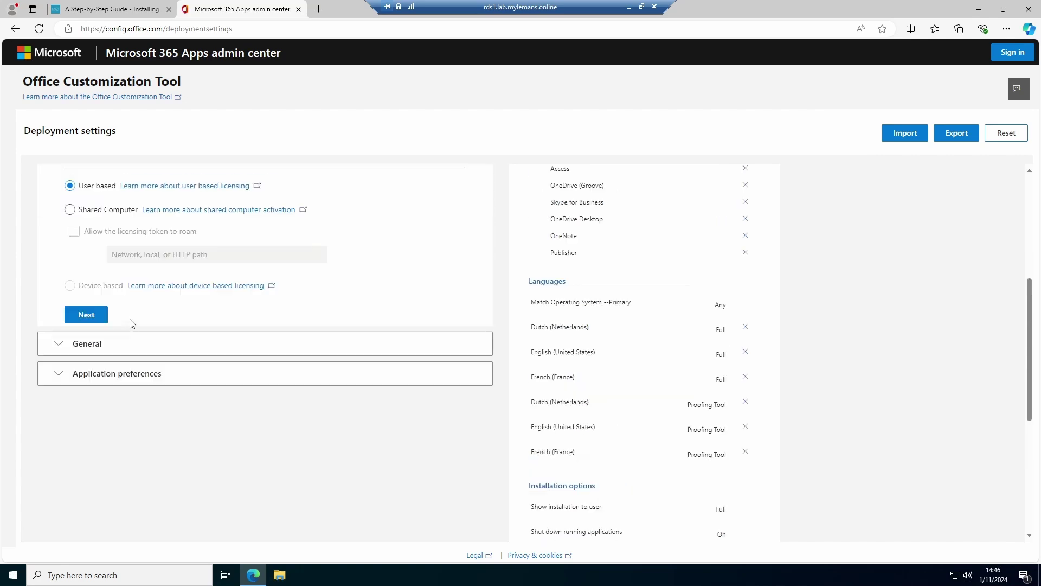
{"action": "left_click", "coordinate": [71, 211]}
Enter the organization name in the General settings.
{"action": "left_click", "coordinate": [101, 316]}
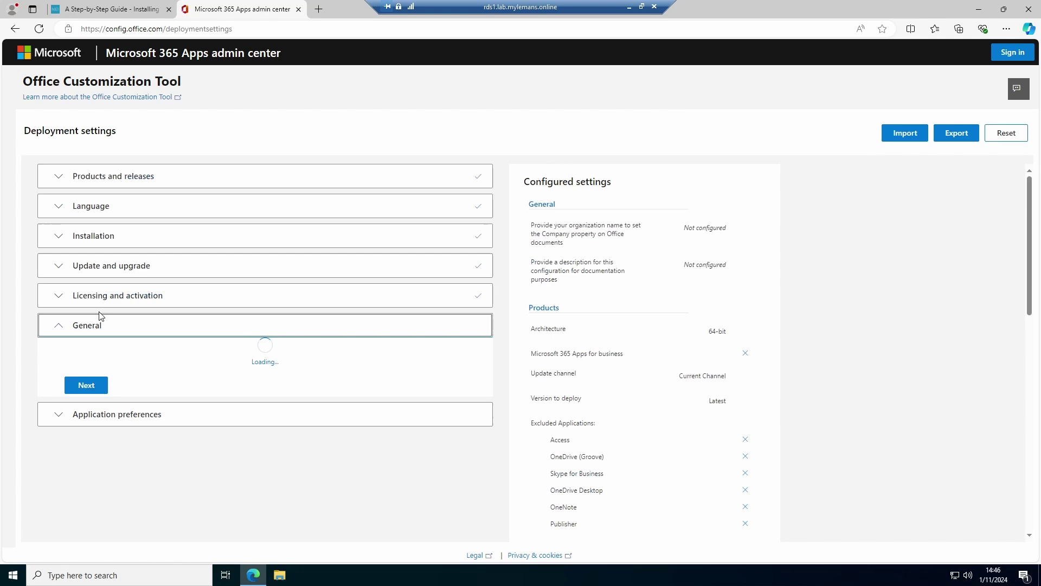
{"action": "scroll", "coordinate": [288, 414], "scroll_direction": "down", "scroll_amount": 2}
{"action": "left_click", "coordinate": [175, 305]}
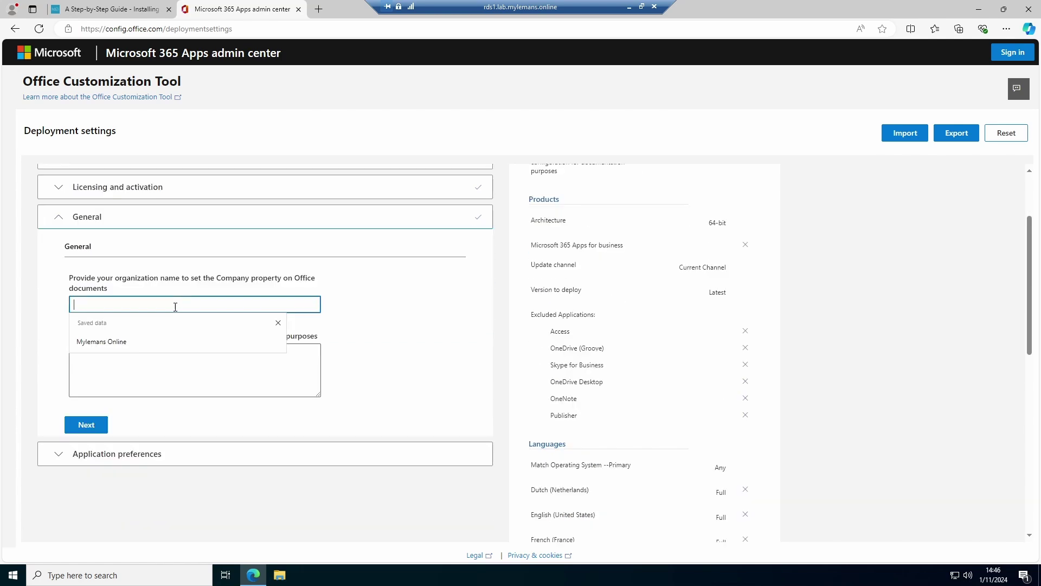
{"action": "type", "text": "Mylemans"}
{"action": "key", "text": "Tab"}
{"action": "key", "text": "Tab"}
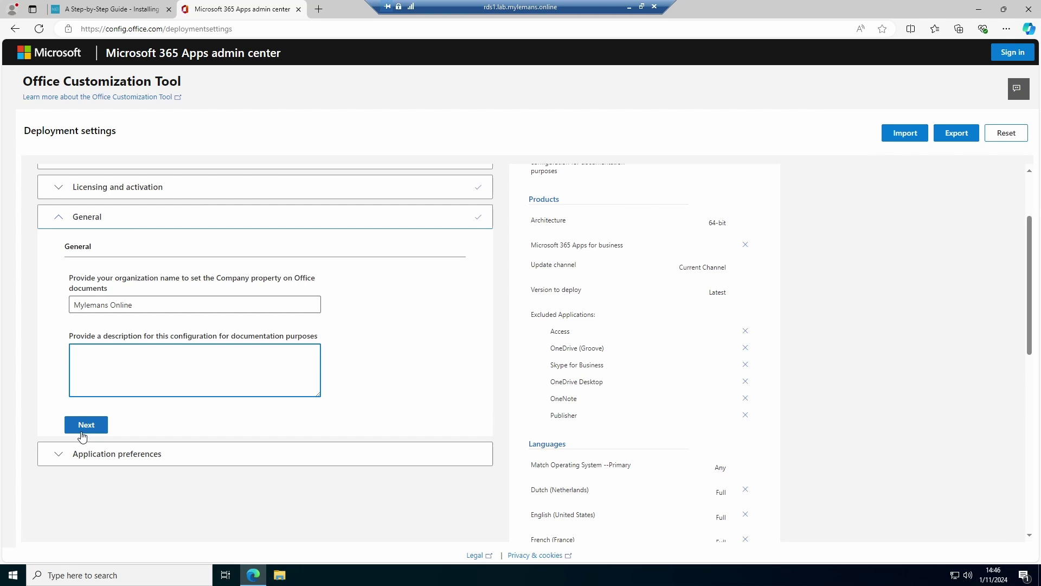
{"action": "left_click", "coordinate": [81, 431]}
{"action": "scroll", "coordinate": [732, 472], "scroll_direction": "down", "scroll_amount": 3}
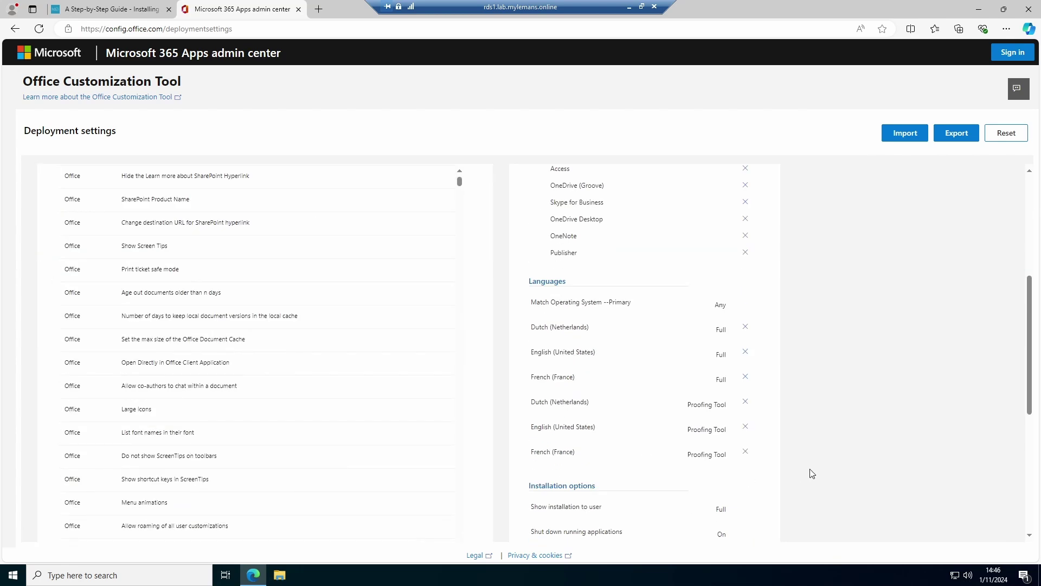
{"action": "scroll", "coordinate": [811, 473], "scroll_direction": "down", "scroll_amount": 5}
Start the export and make Office Open XML the default file format.
{"action": "left_click", "coordinate": [99, 308]}
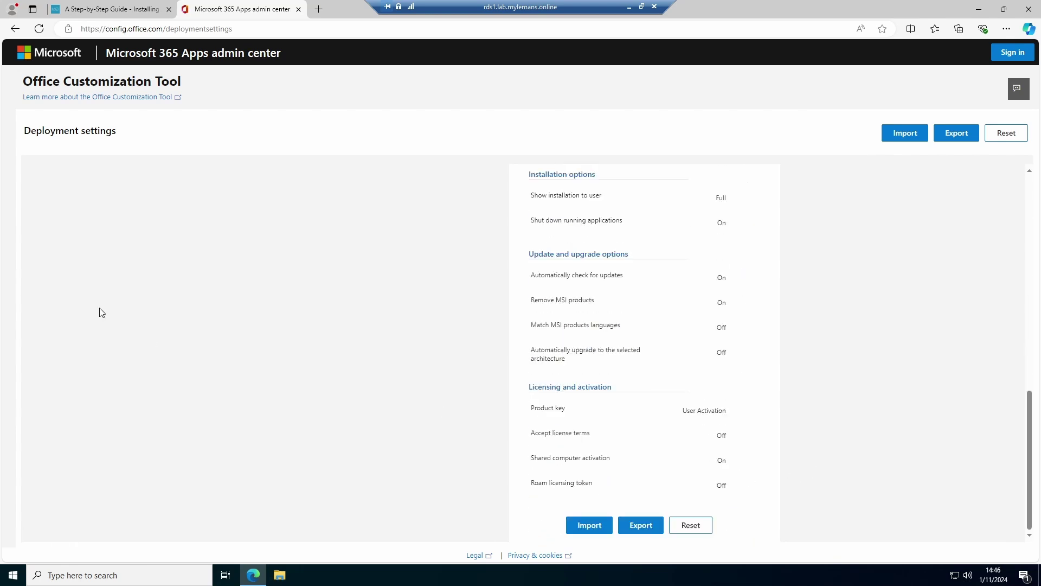
{"action": "left_click", "coordinate": [642, 525]}
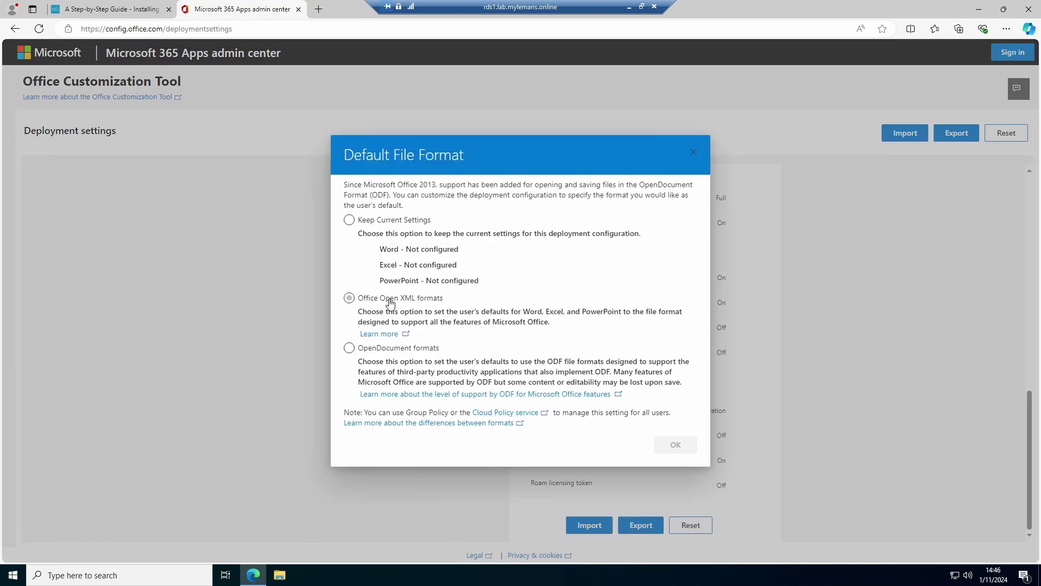
{"action": "left_click", "coordinate": [390, 302]}
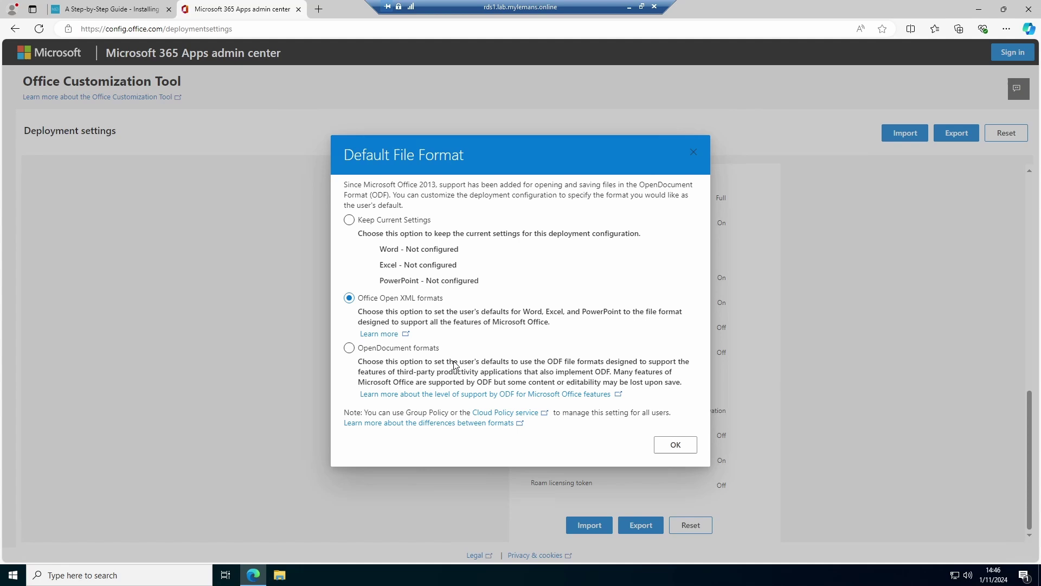
{"action": "left_click", "coordinate": [674, 445]}
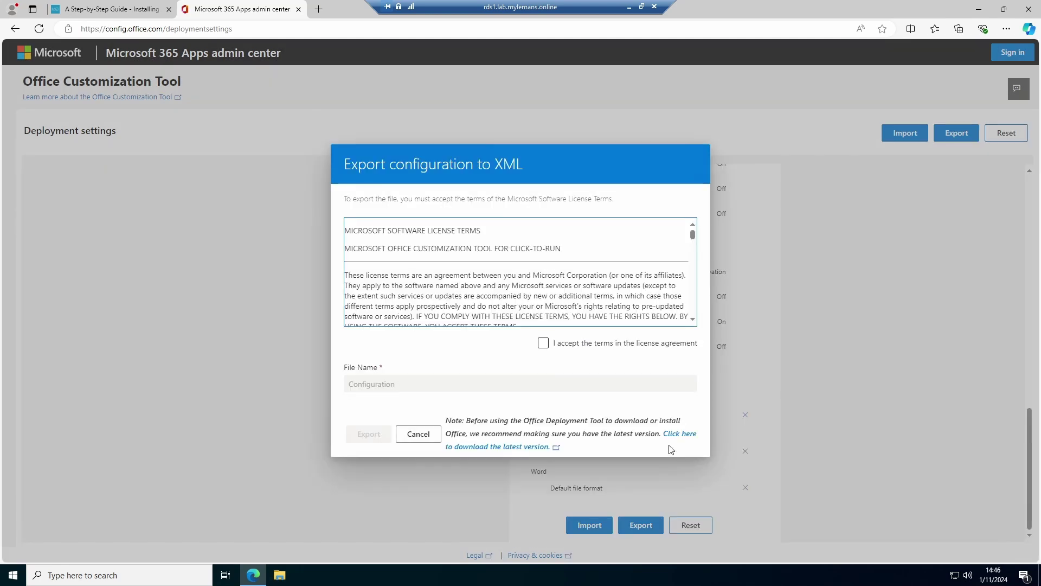
Accept the license, export Configuration.xml, keep the download and show it in its folder.
{"action": "left_click", "coordinate": [544, 344]}
{"action": "left_click", "coordinate": [429, 384]}
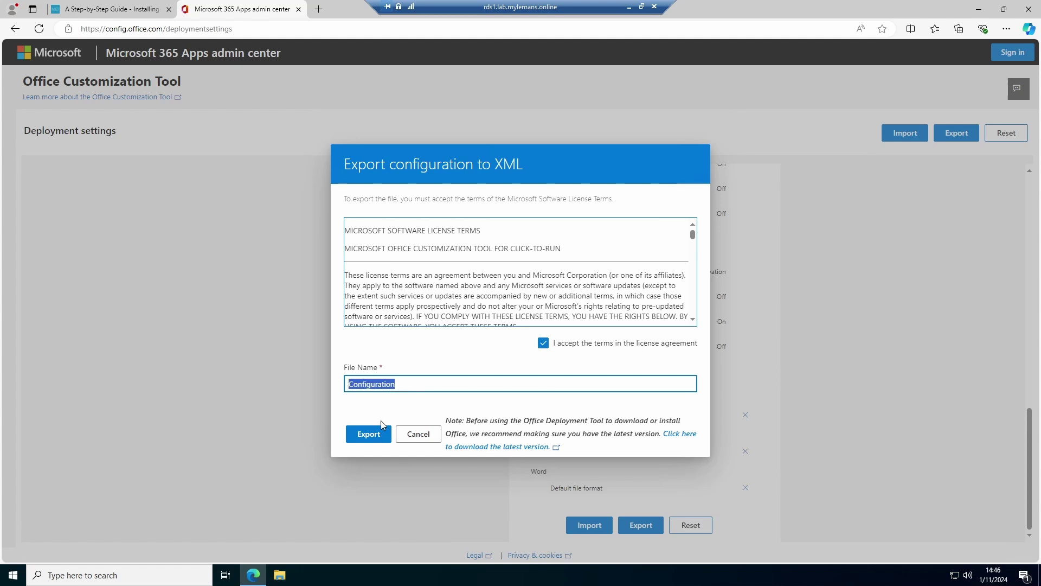
{"action": "left_click", "coordinate": [372, 435]}
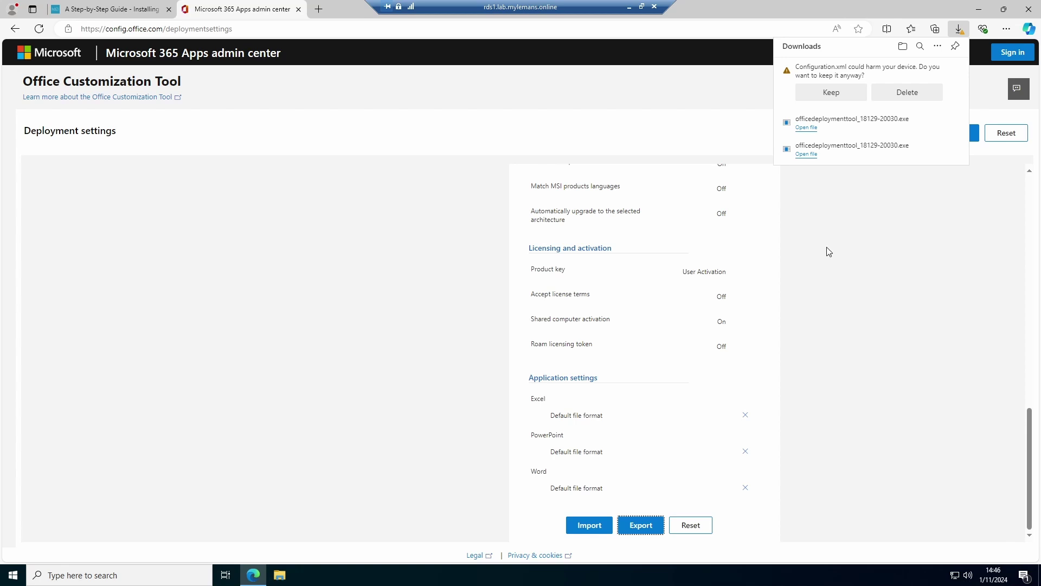
{"action": "left_click", "coordinate": [843, 98]}
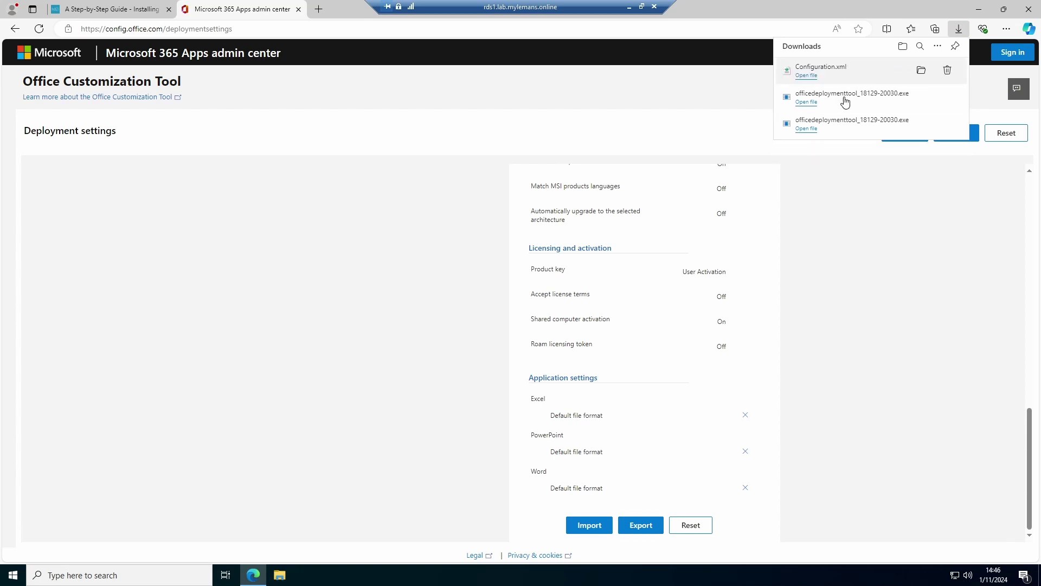
{"action": "left_click", "coordinate": [918, 72]}
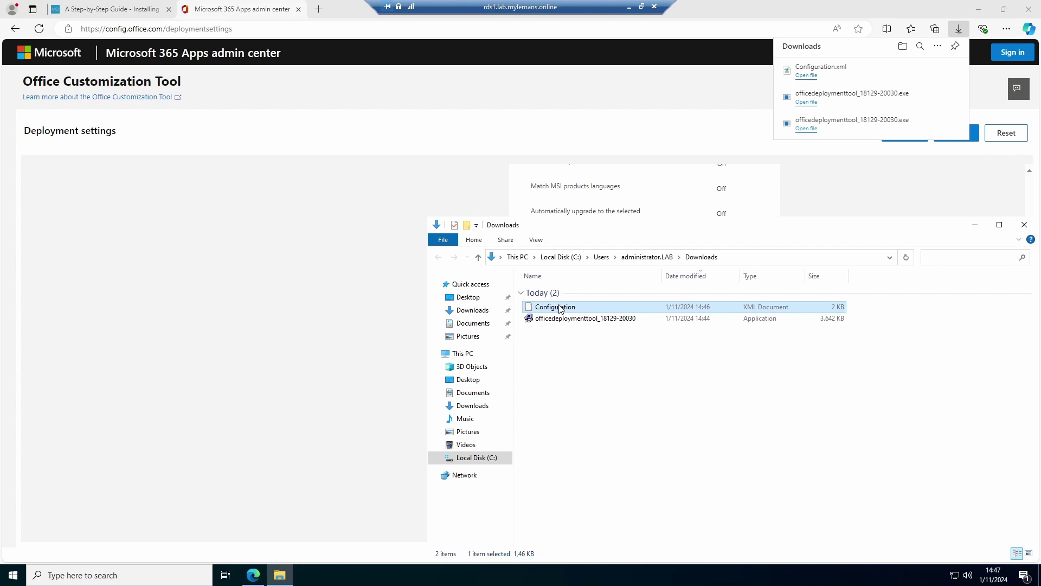
Copy the downloaded Configuration file into C:\temp.
{"action": "right_click", "coordinate": [560, 308]}
{"action": "left_click", "coordinate": [585, 418]}
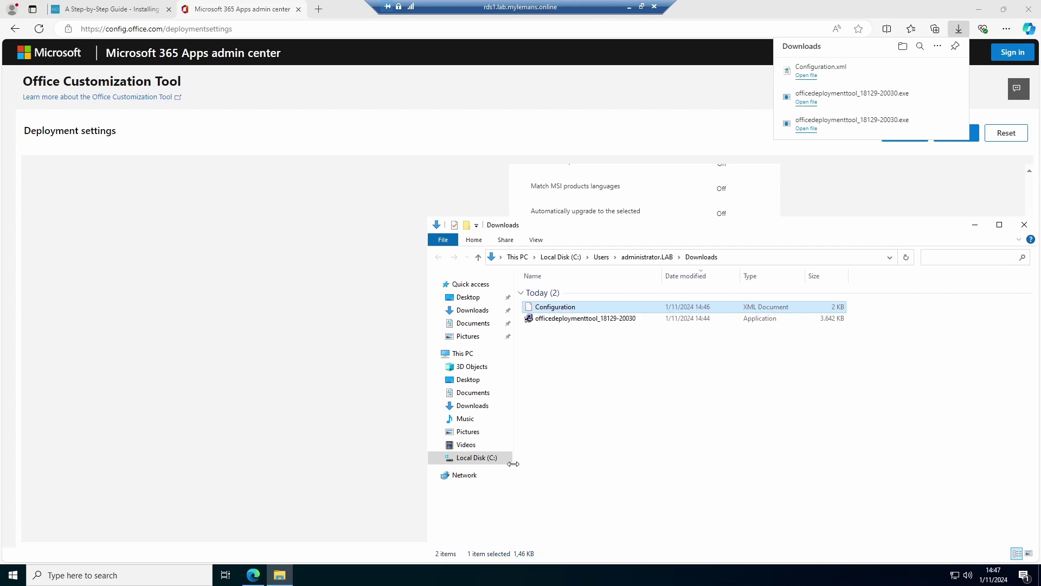
{"action": "left_click", "coordinate": [484, 461]}
{"action": "double_click", "coordinate": [553, 345]}
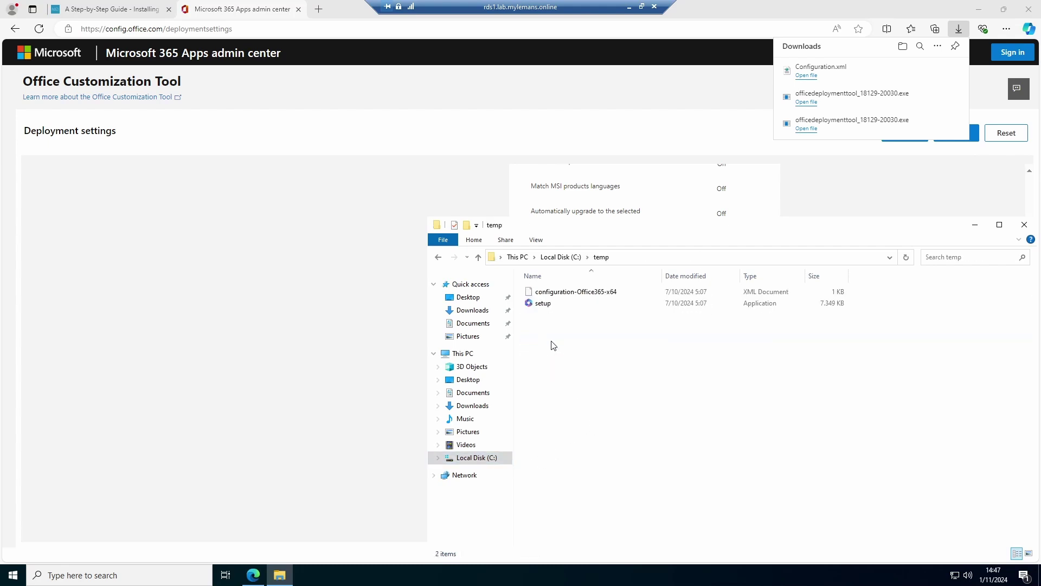
{"action": "right_click", "coordinate": [553, 345]}
{"action": "left_click", "coordinate": [599, 421]}
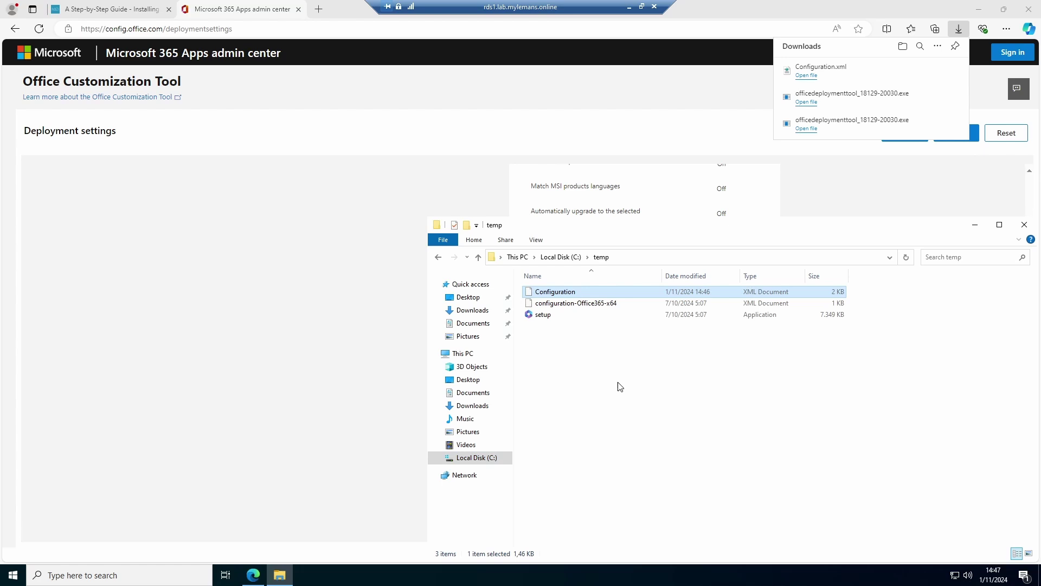
Permanently delete the old configuration-Office365-x64 file and open Control Panel.
{"action": "left_click", "coordinate": [587, 307]}
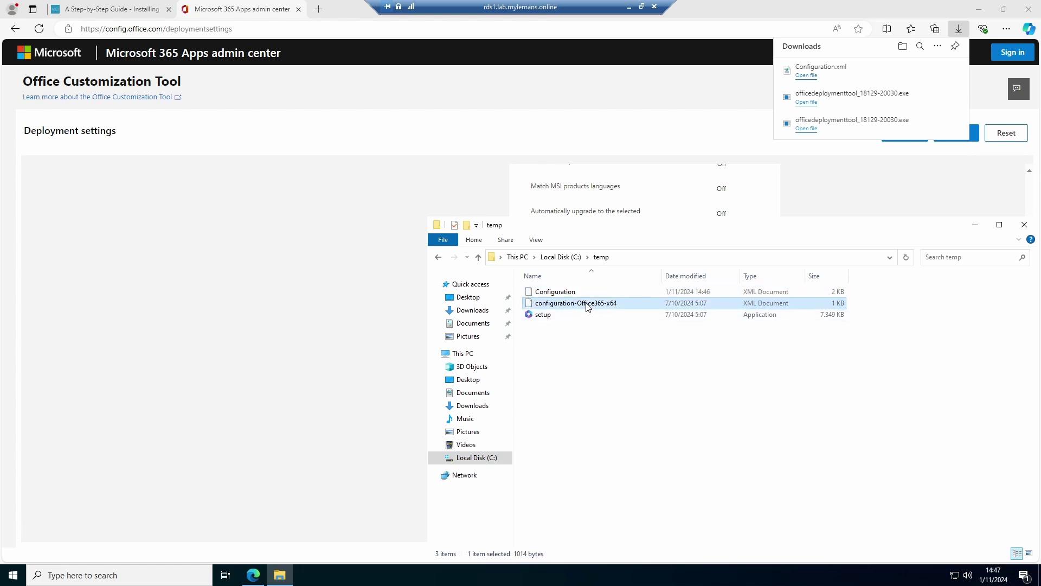
{"action": "key", "text": "shift+Delete"}
{"action": "key", "text": "Return"}
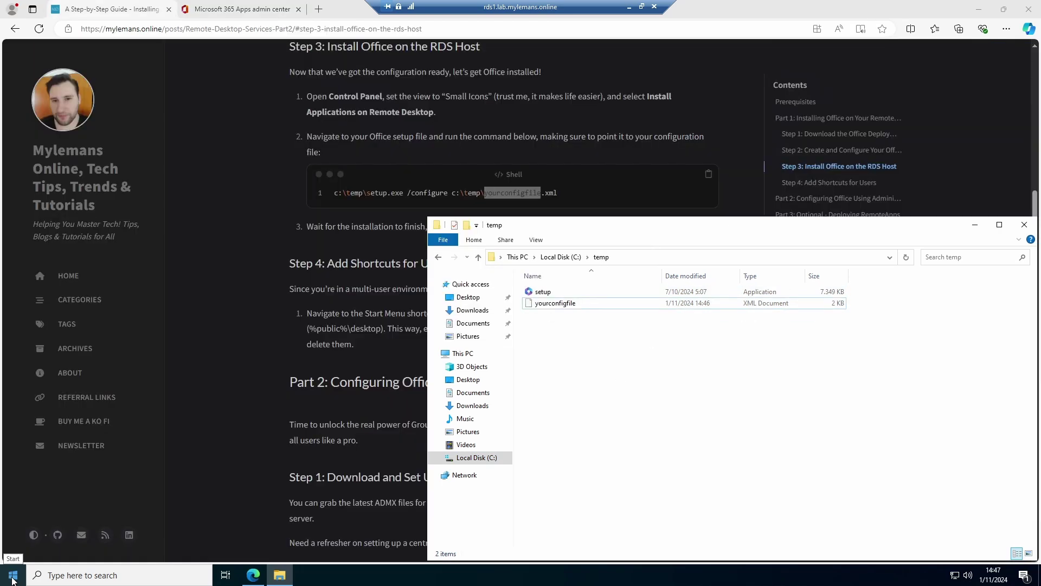
{"action": "left_click", "coordinate": [13, 574]}
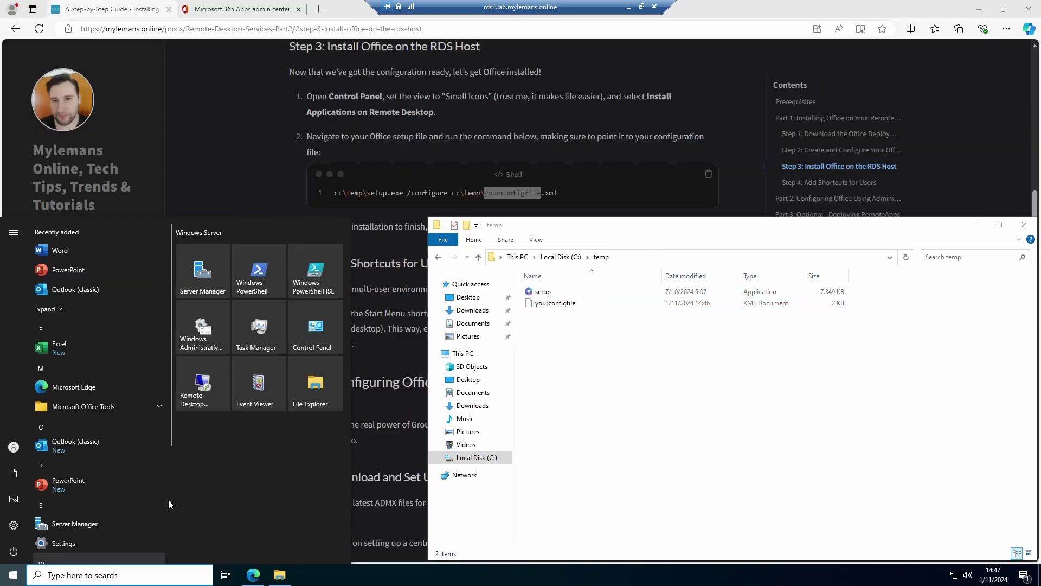
{"action": "left_click", "coordinate": [314, 323]}
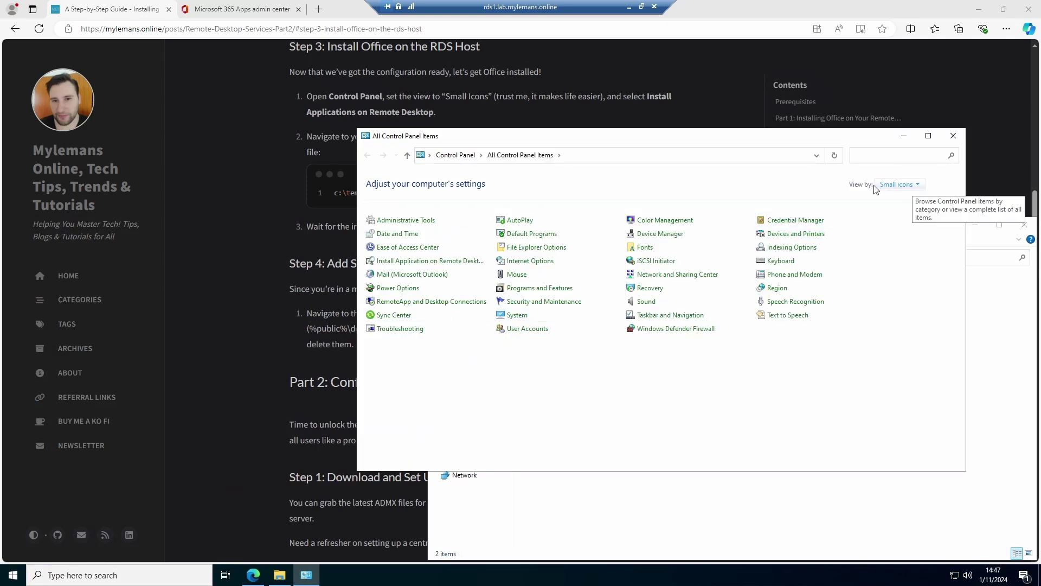
Run 'c:\temp\setup.exe /configure c:\temp\yourconfigfile.xml' via Install Application on Remote Desktop, then finish.
{"action": "left_click", "coordinate": [400, 263]}
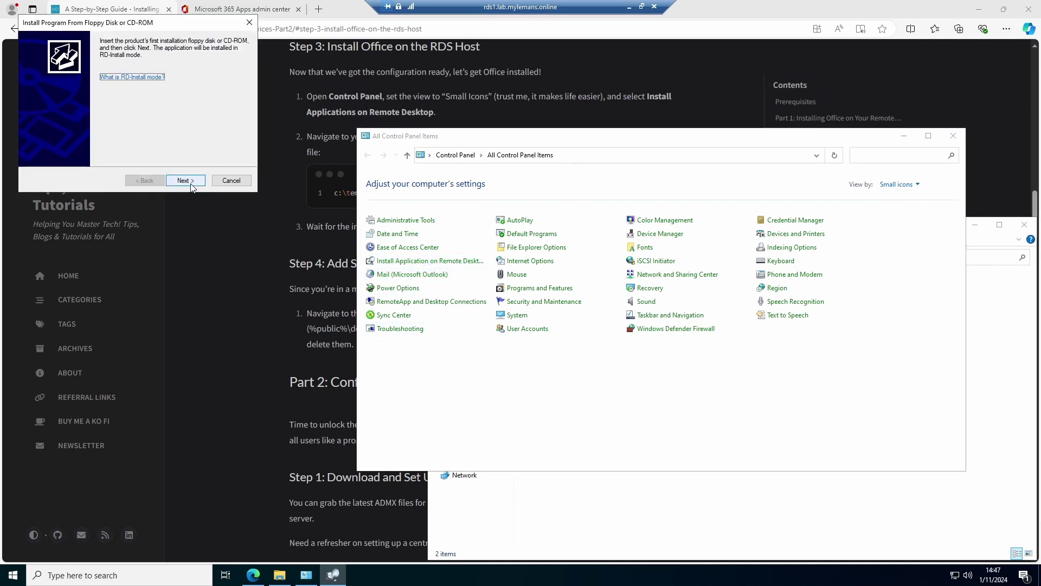
{"action": "left_click", "coordinate": [185, 182]}
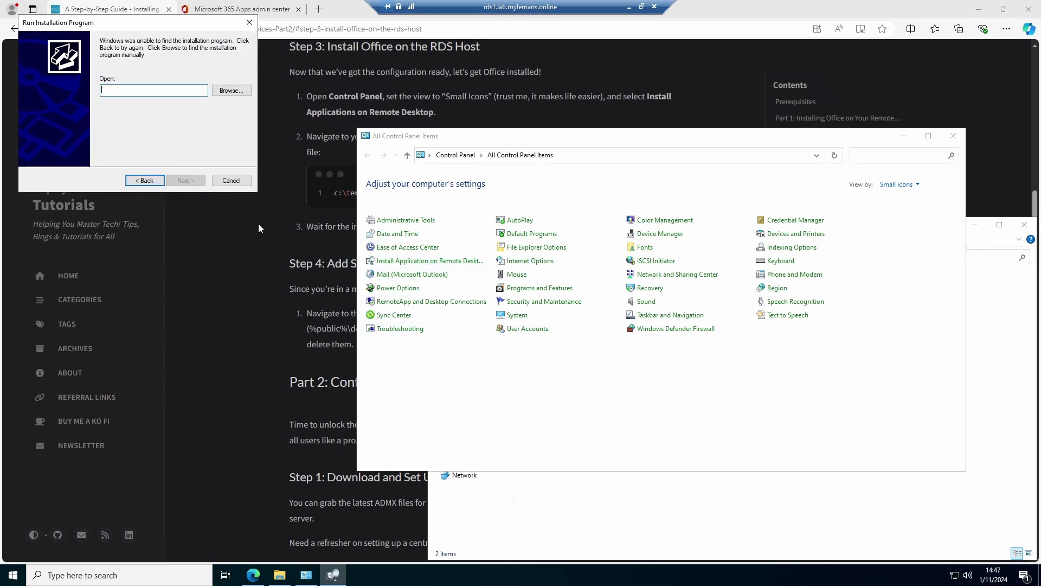
{"action": "left_click", "coordinate": [345, 228]}
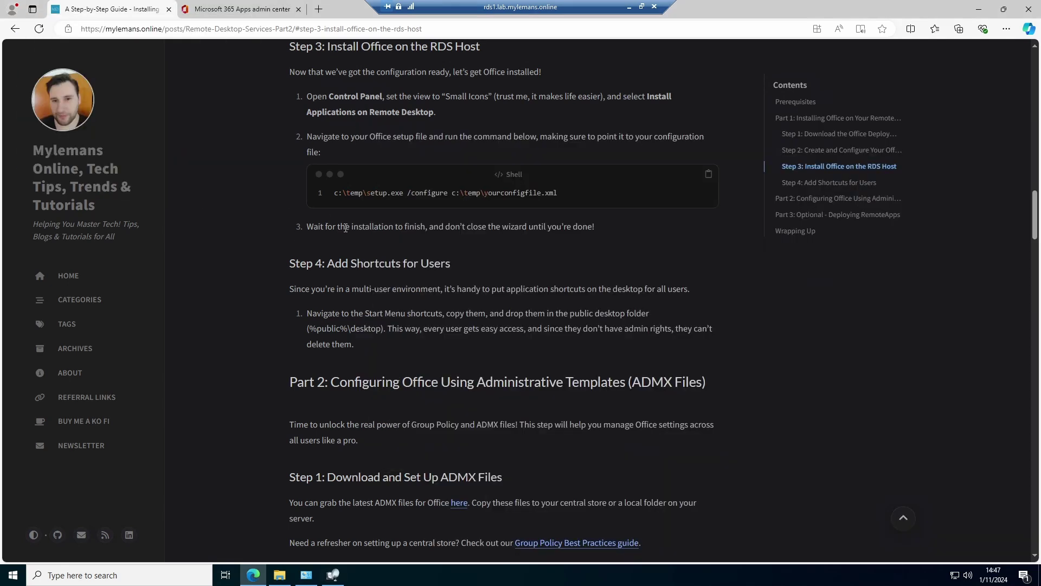
{"action": "left_click", "coordinate": [711, 177]}
{"action": "left_click", "coordinate": [325, 550]}
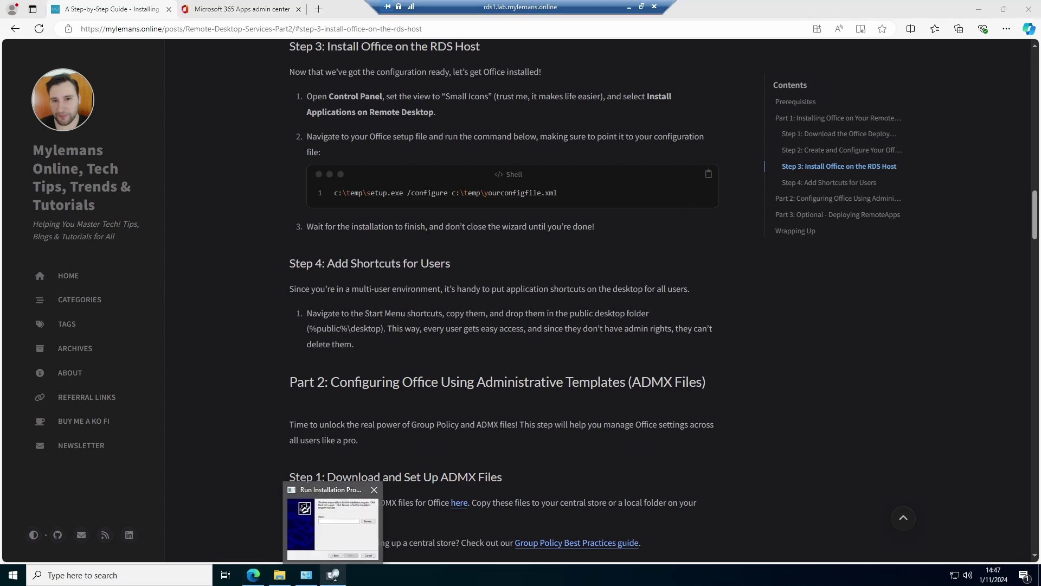
{"action": "key", "text": "ctrl+v"}
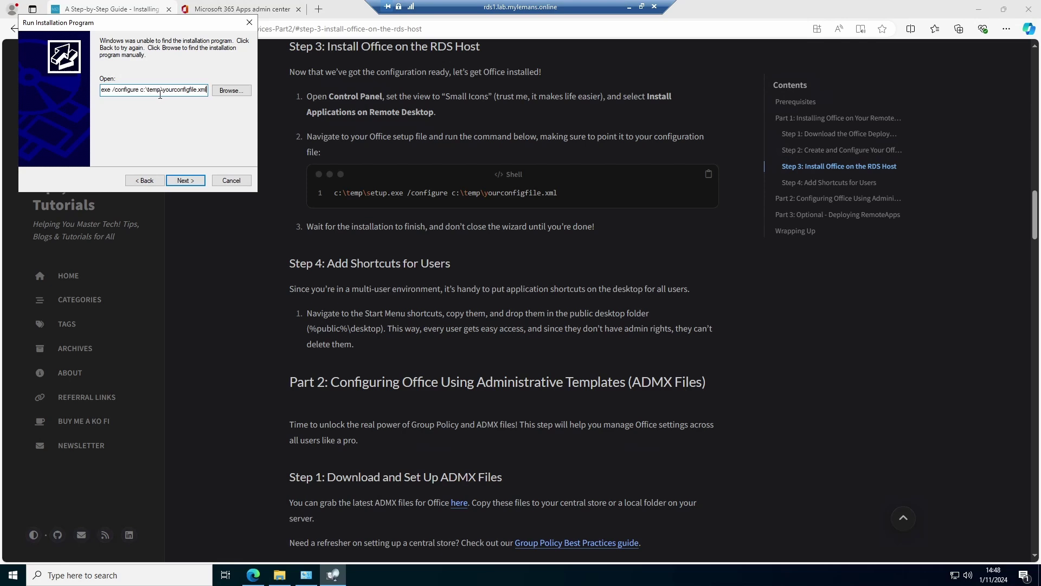
{"action": "left_click", "coordinate": [194, 181]}
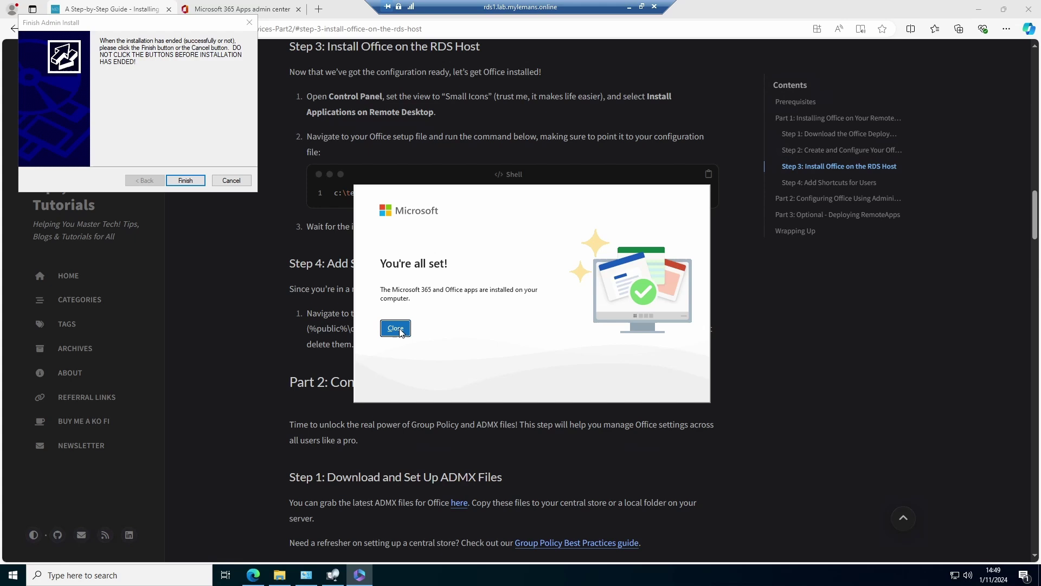
{"action": "left_click", "coordinate": [395, 328]}
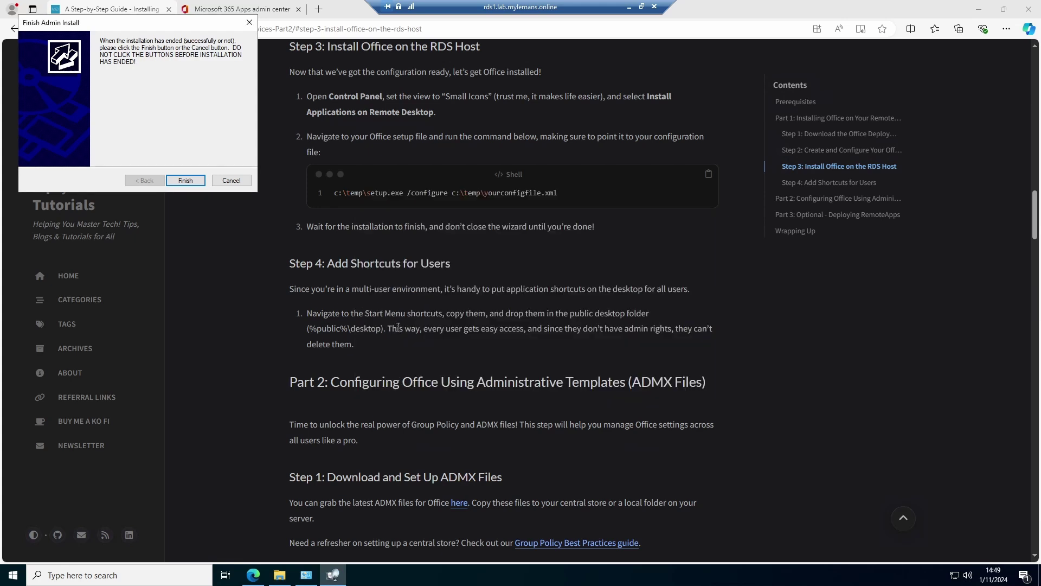
{"action": "left_click", "coordinate": [186, 181]}
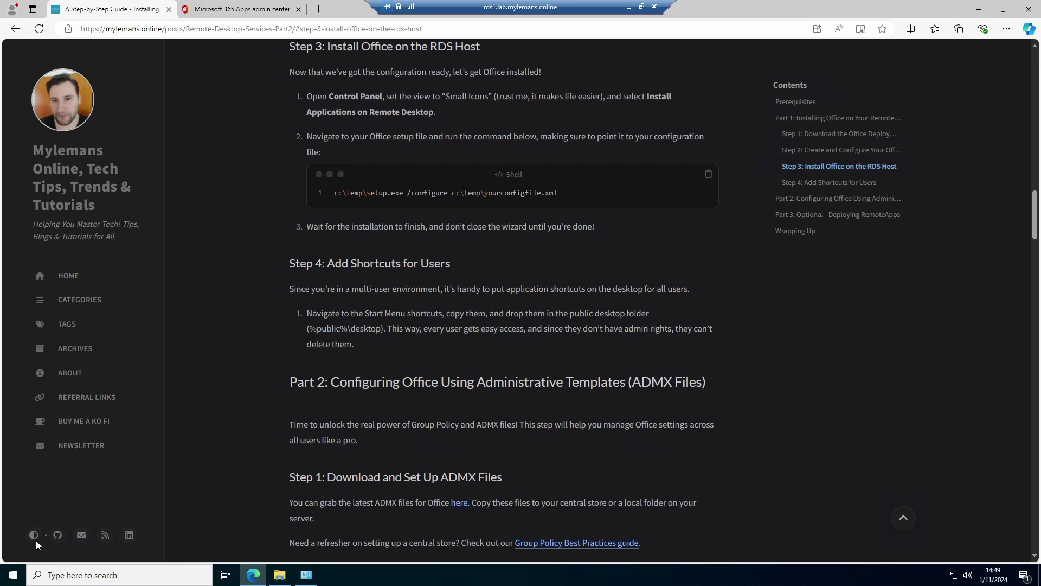
Open the Start menu shortcuts folder from Word's file location.
{"action": "left_click", "coordinate": [14, 578]}
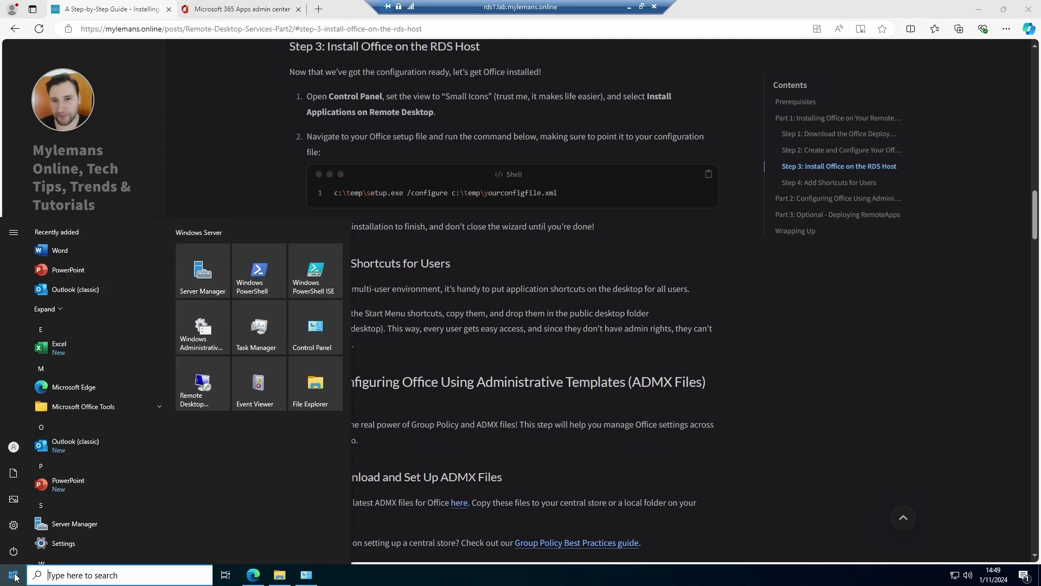
{"action": "right_click", "coordinate": [57, 252]}
{"action": "mouse_move", "coordinate": [164, 281]}
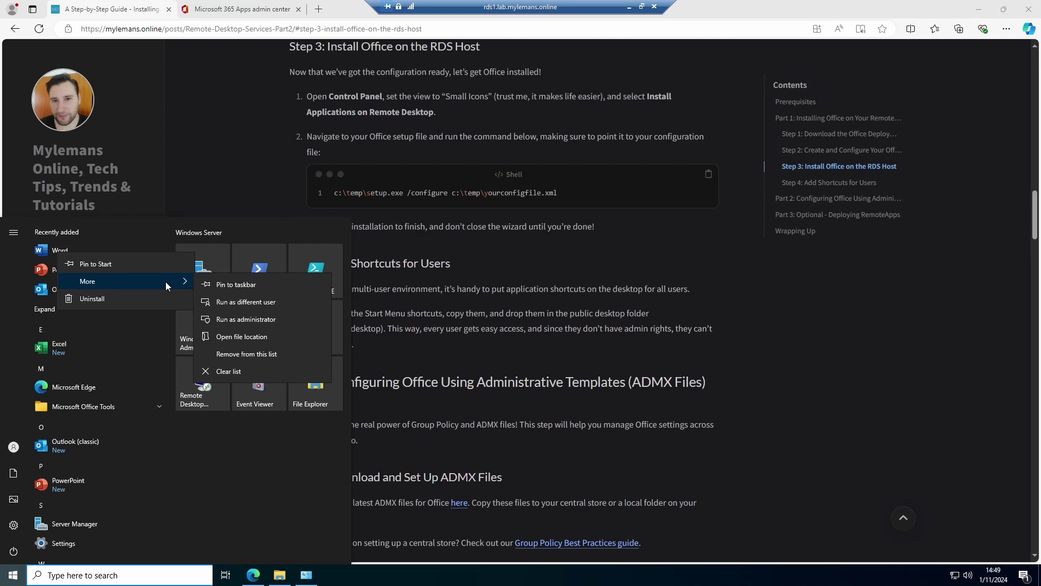
{"action": "left_click", "coordinate": [239, 337]}
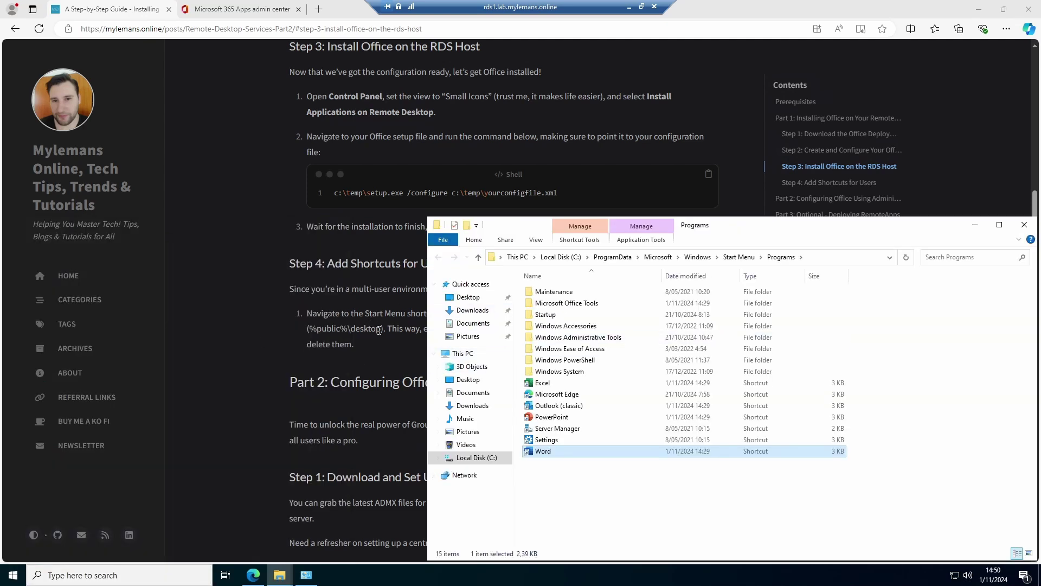
Copy the %public%\desktop path from the blog and open it via Run.
{"action": "left_click_drag", "start_coordinate": [382, 329], "coordinate": [312, 331]}
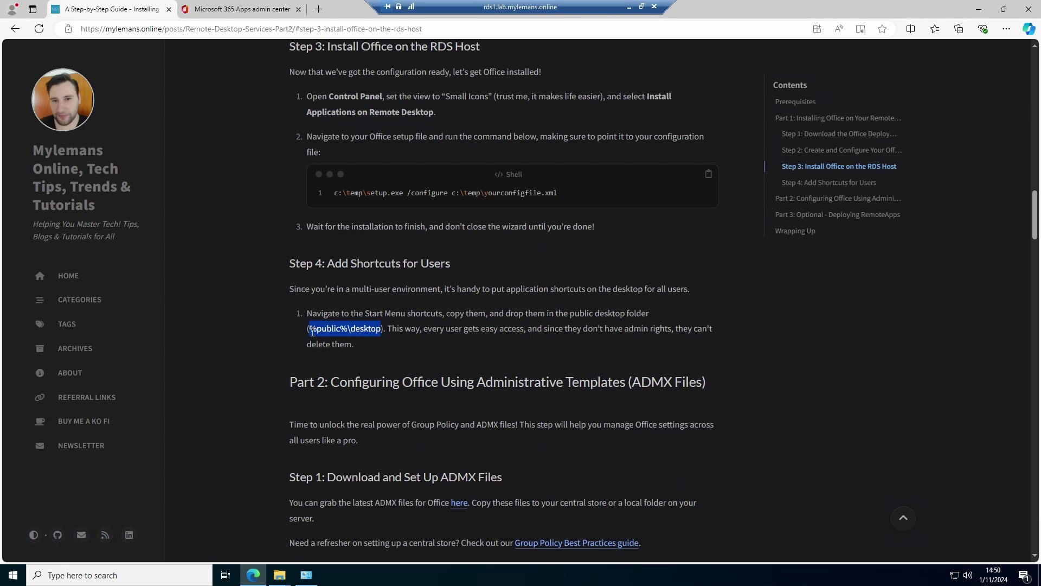
{"action": "right_click", "coordinate": [324, 332]}
{"action": "left_click", "coordinate": [339, 340]}
{"action": "right_click", "coordinate": [12, 575]}
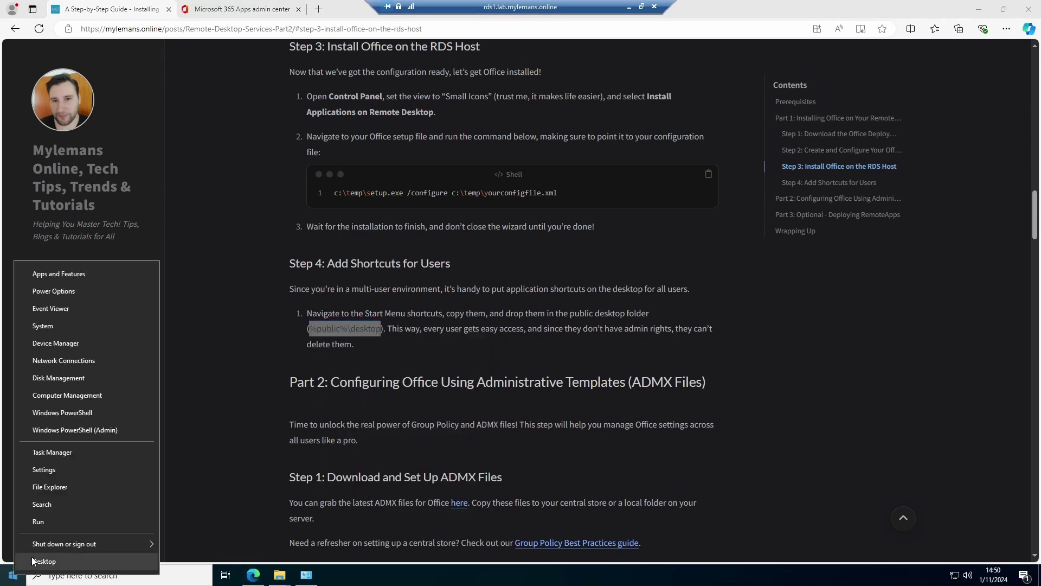
{"action": "left_click", "coordinate": [43, 522]}
{"action": "key", "text": "ctrl+v"}
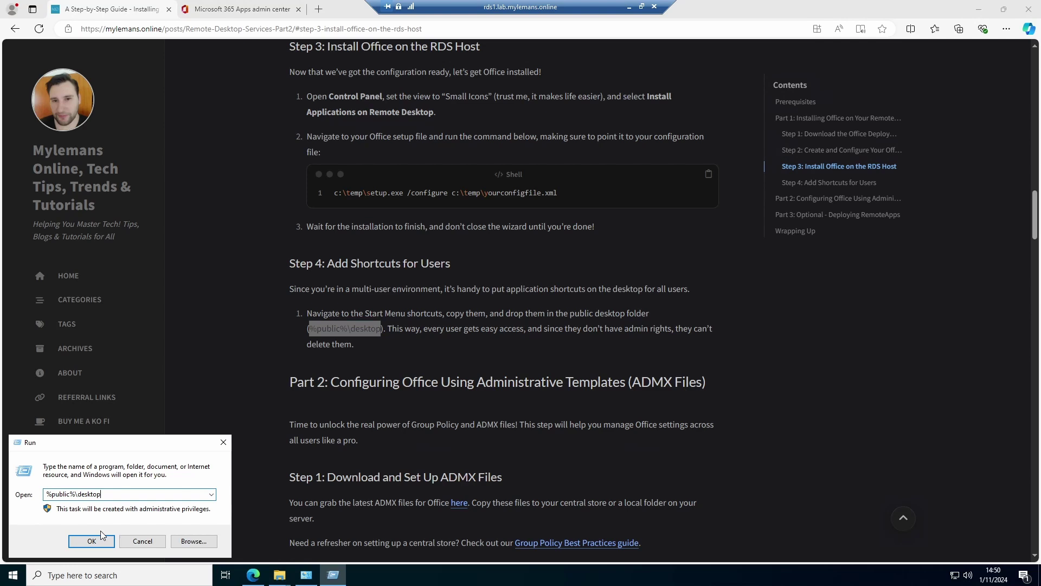
{"action": "left_click", "coordinate": [92, 541]}
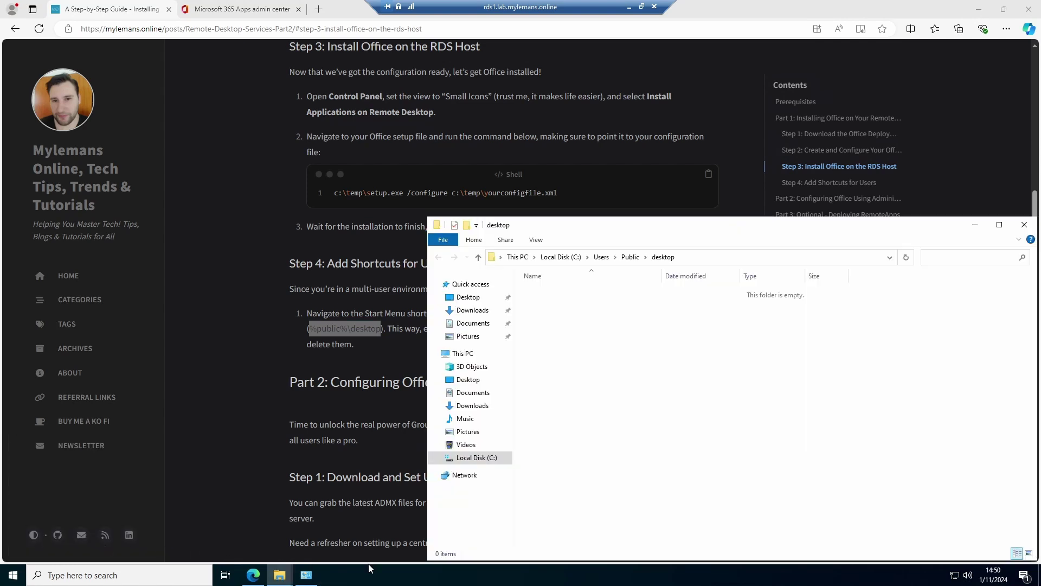
Copy the Word, PowerPoint, Outlook (classic) and Excel shortcuts into the public desktop folder.
{"action": "mouse_move", "coordinate": [291, 579]}
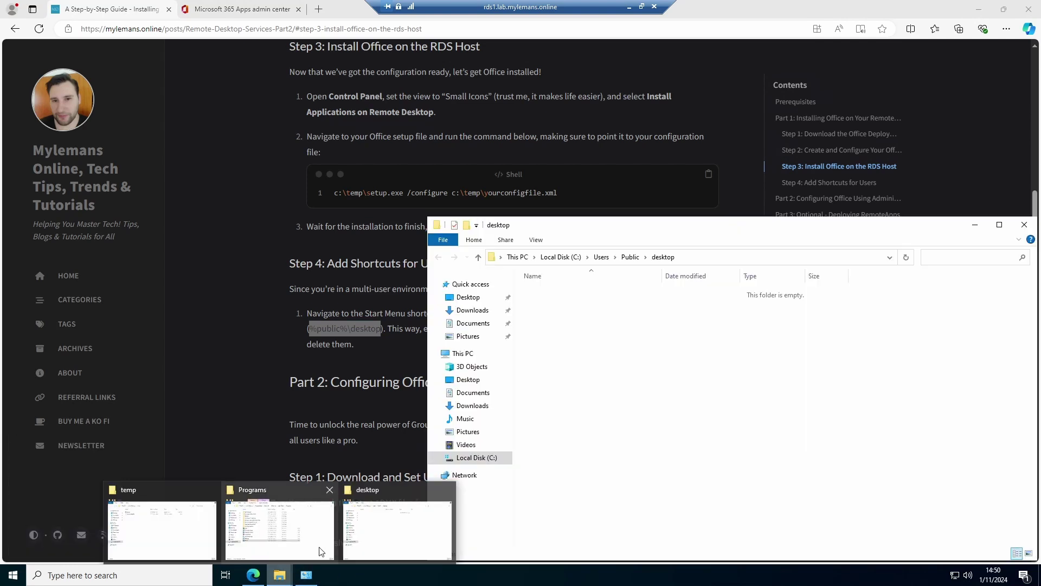
{"action": "left_click", "coordinate": [292, 532]}
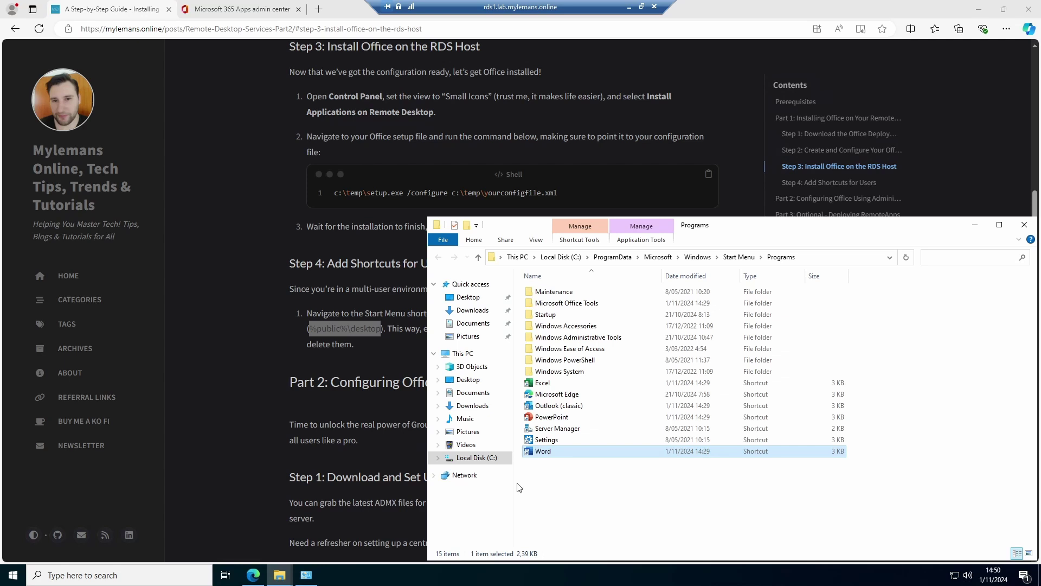
{"action": "left_click", "coordinate": [551, 416], "text": "ctrl"}
{"action": "left_click", "coordinate": [550, 405], "text": "ctrl"}
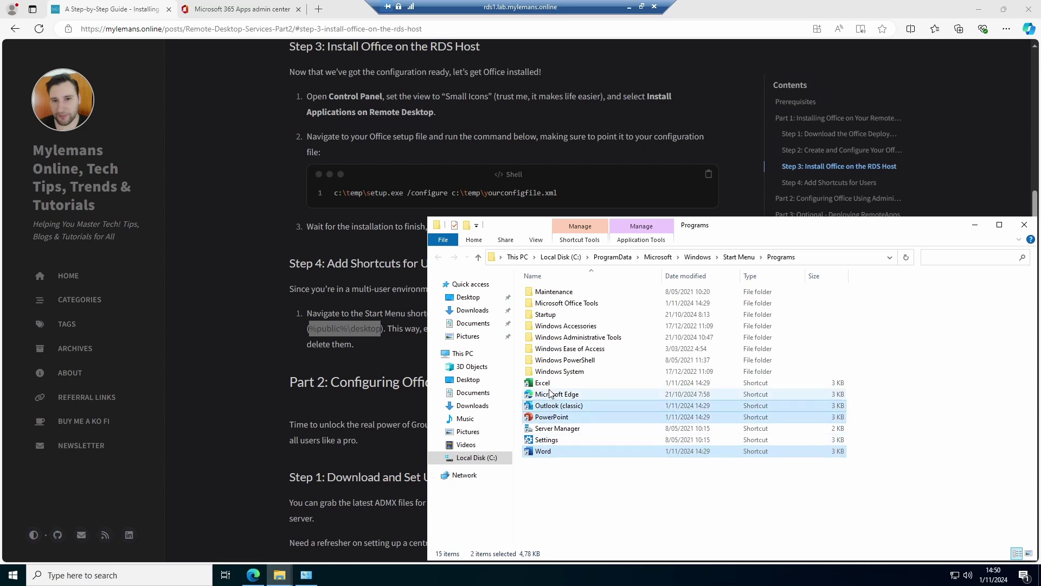
{"action": "left_click", "coordinate": [547, 384], "text": "ctrl"}
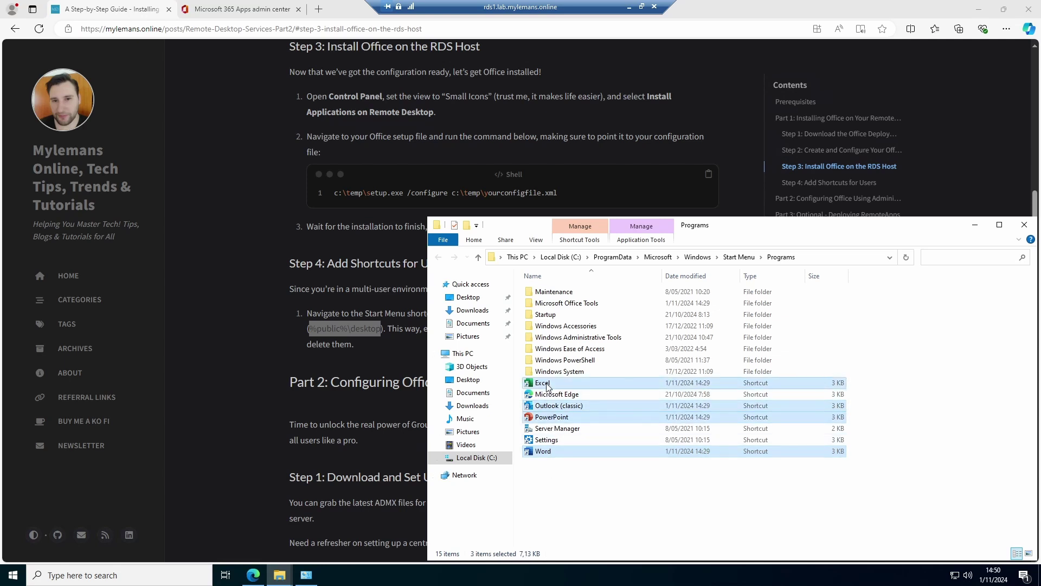
{"action": "left_click", "coordinate": [976, 227]}
{"action": "right_click", "coordinate": [646, 336]}
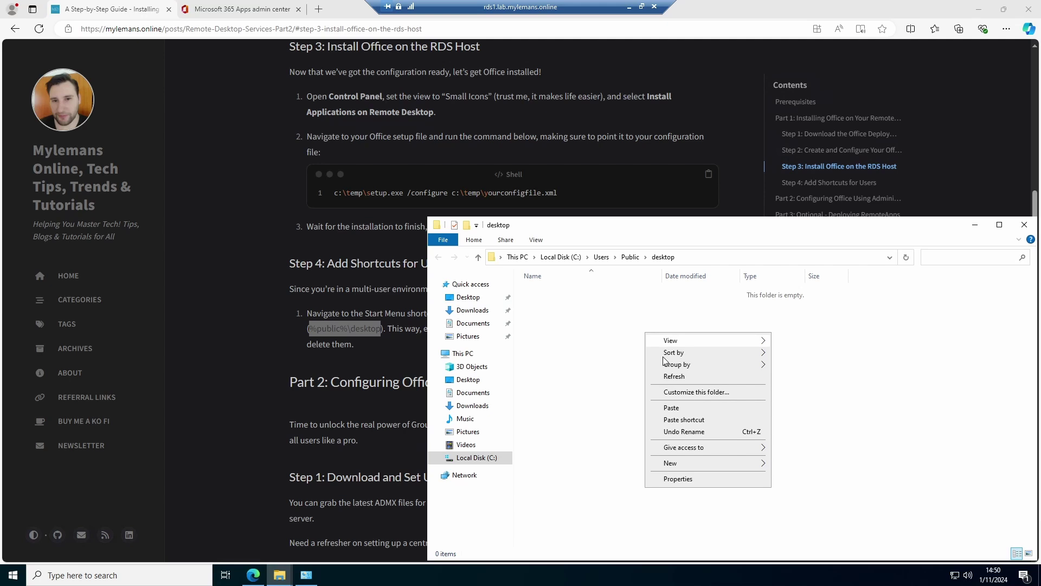
{"action": "left_click", "coordinate": [678, 407]}
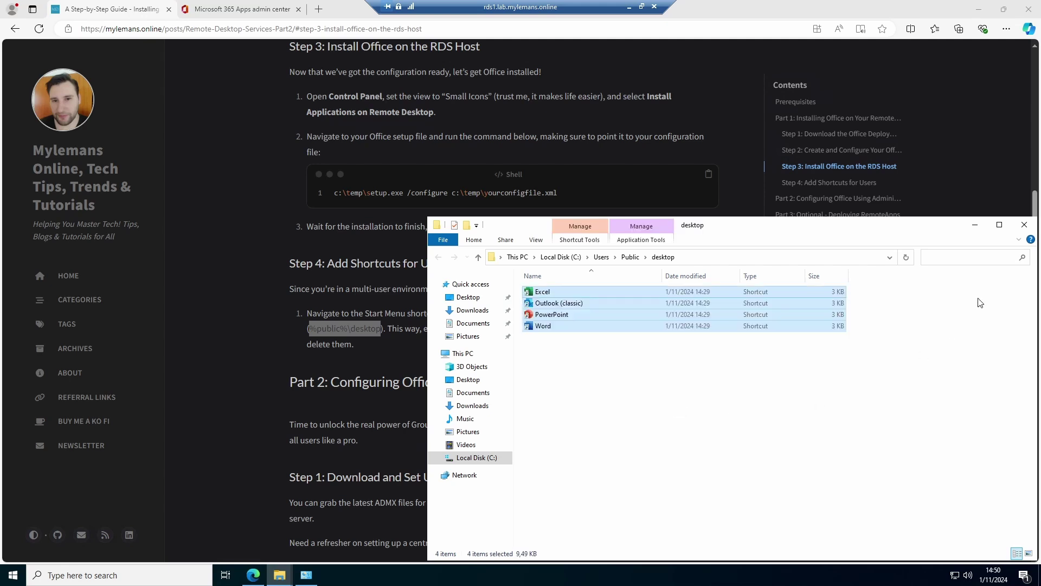
Close the public desktop window and open the Office ADMX templates download page in a new tab.
{"action": "left_click", "coordinate": [1024, 225]}
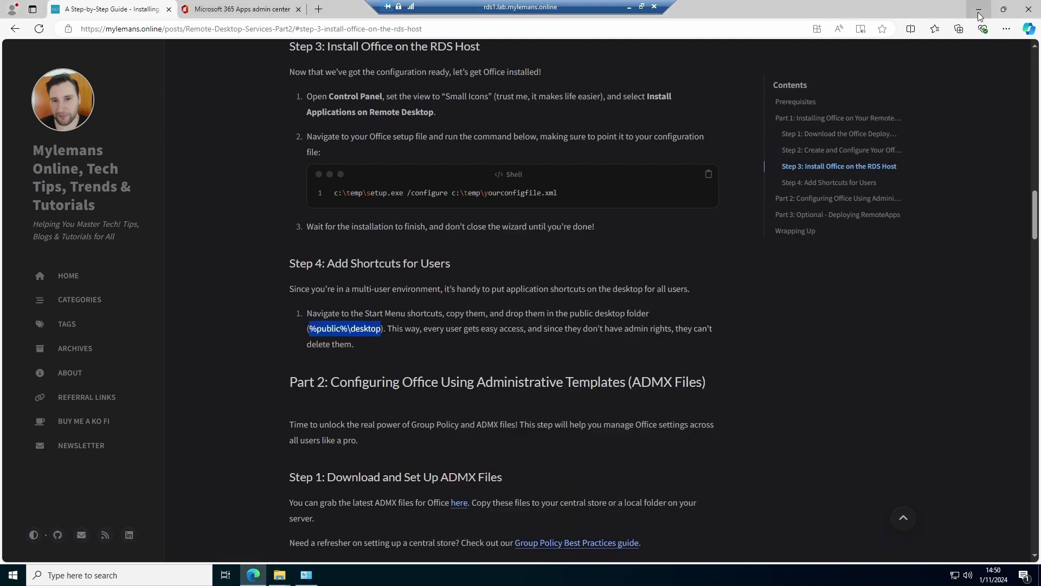
{"action": "left_click", "coordinate": [980, 12]}
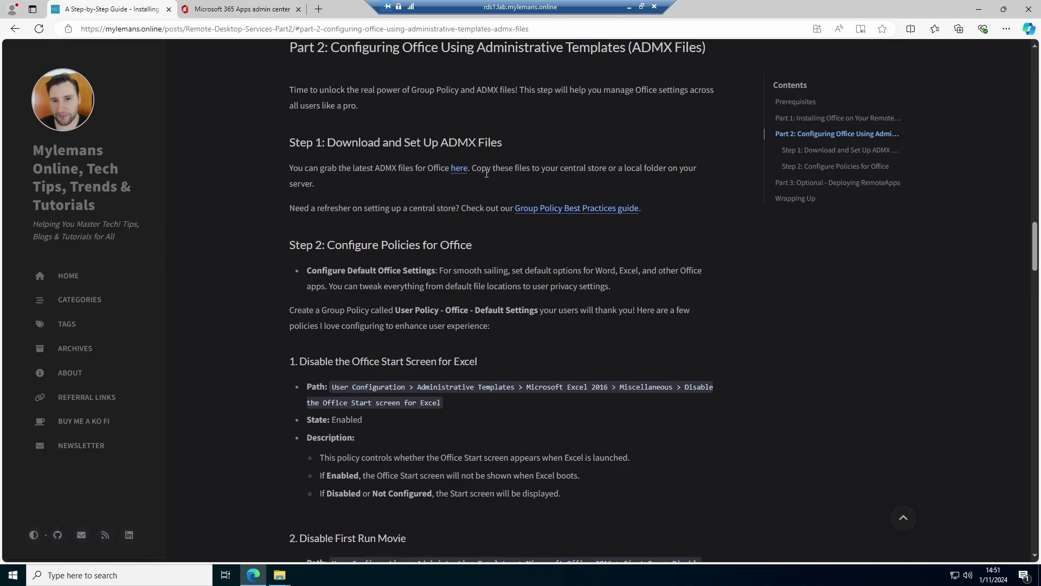
{"action": "right_click", "coordinate": [458, 168]}
{"action": "left_click", "coordinate": [479, 181]}
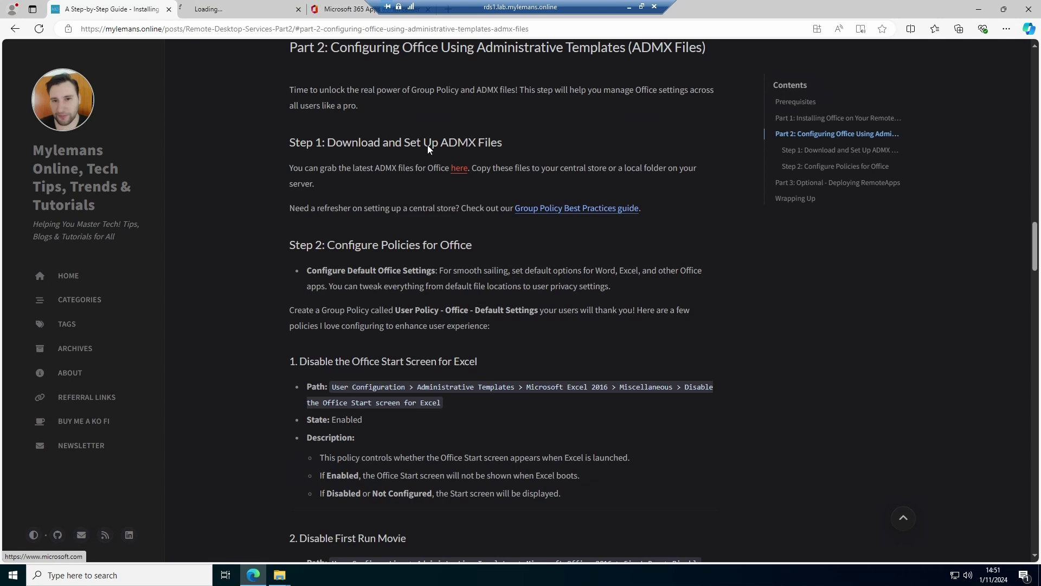
{"action": "key", "text": "ctrl+Tab"}
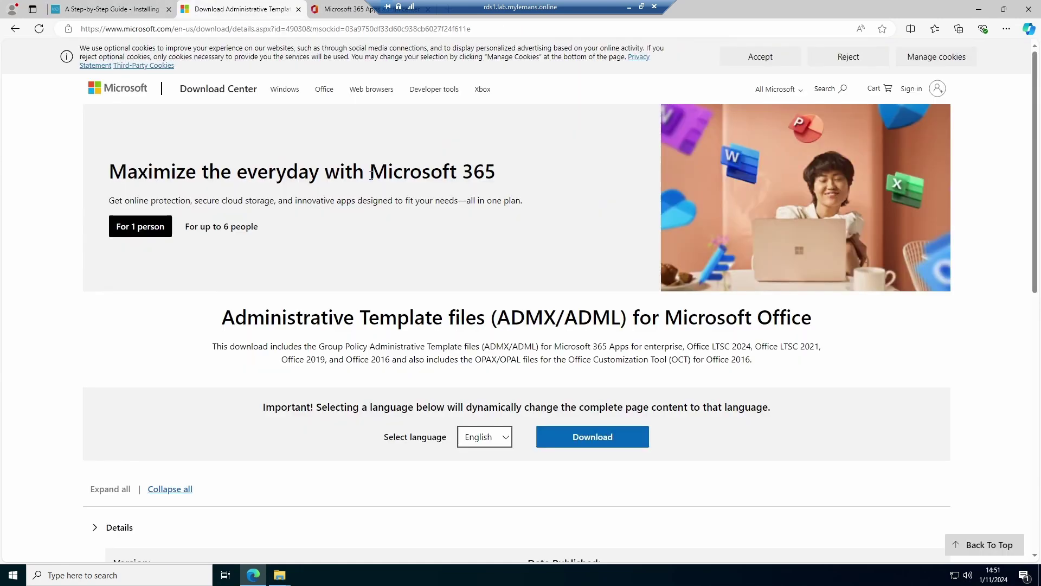
Download the x64 Office administrative templates file from the Download Center.
{"action": "left_click", "coordinate": [601, 444]}
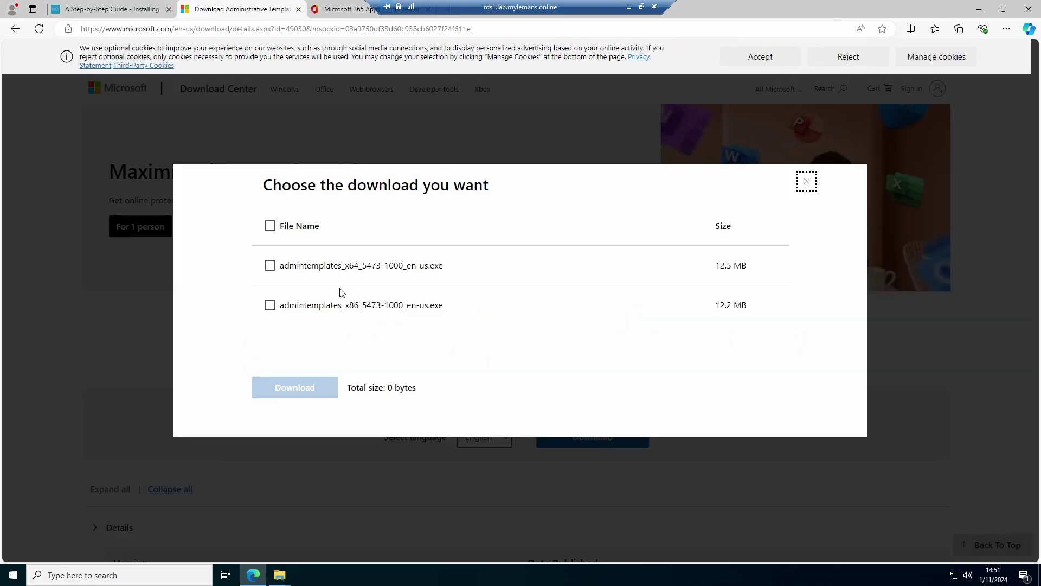
{"action": "left_click", "coordinate": [269, 265]}
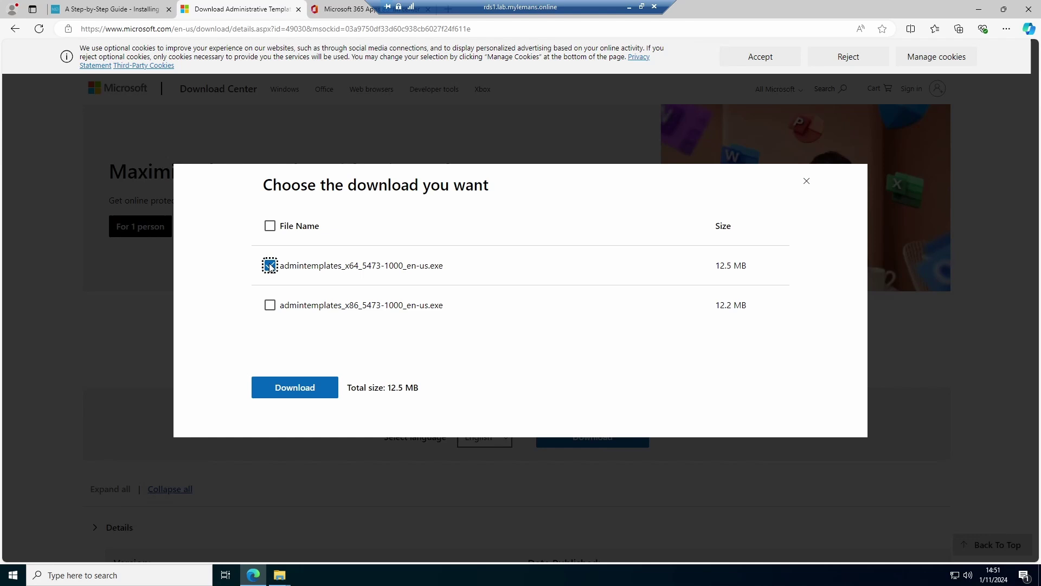
{"action": "left_click", "coordinate": [269, 265]}
{"action": "left_click", "coordinate": [269, 265]}
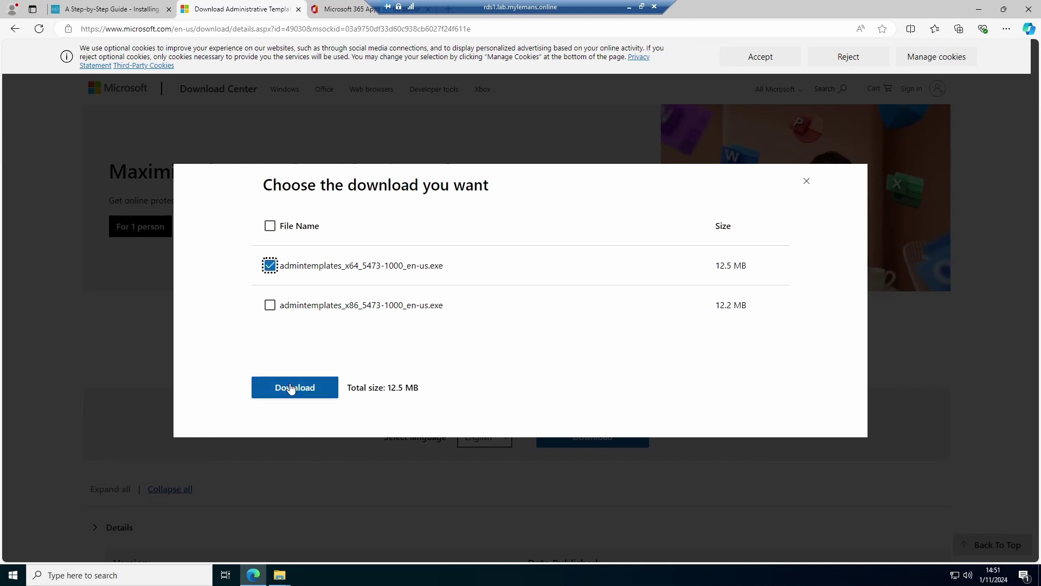
{"action": "left_click", "coordinate": [292, 387]}
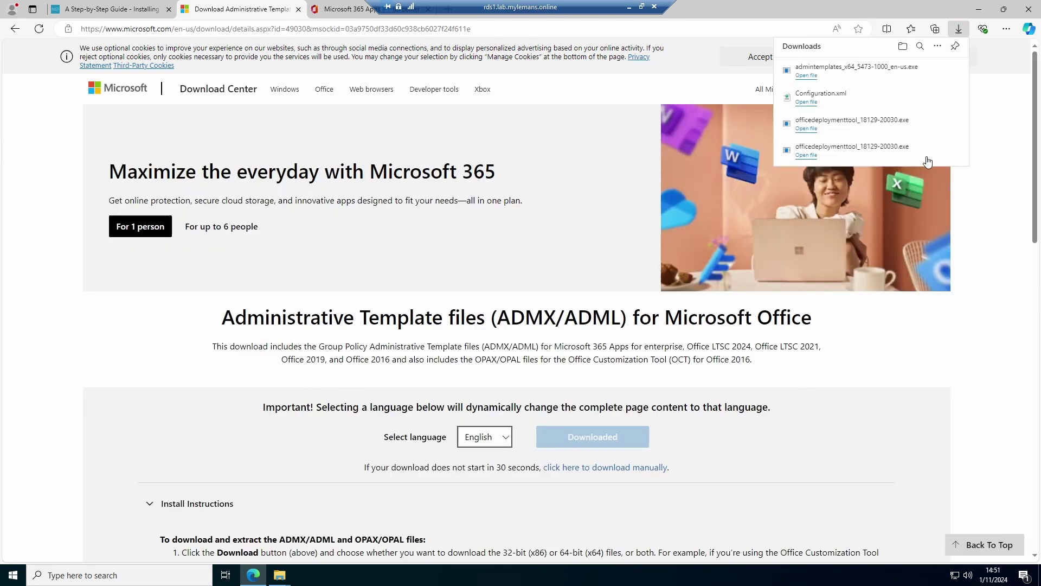
Run the templates package, accept the license, and extract it to C:\temp.
{"action": "left_click", "coordinate": [812, 75]}
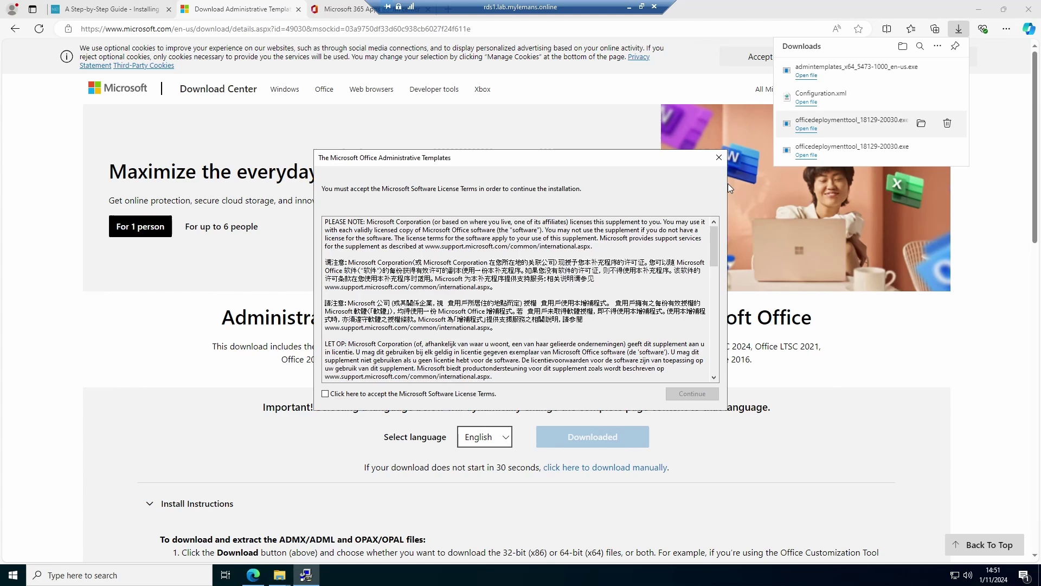
{"action": "left_click", "coordinate": [464, 398]}
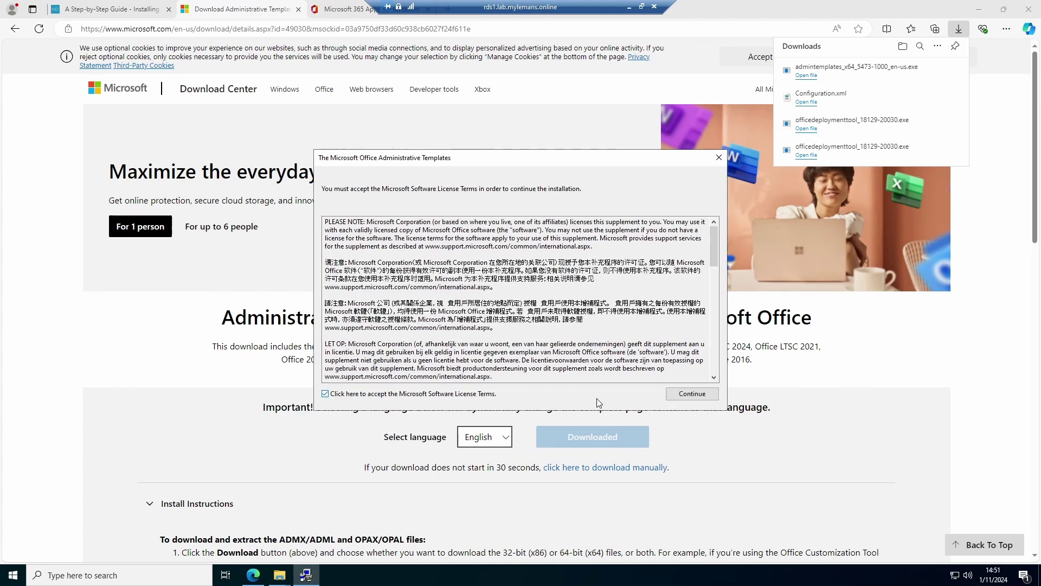
{"action": "left_click", "coordinate": [703, 393]}
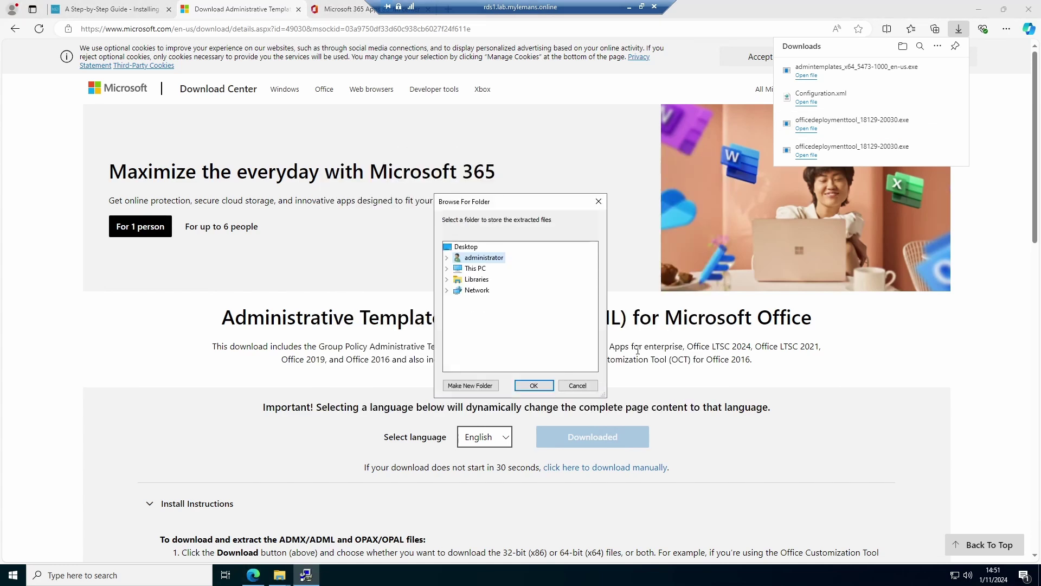
{"action": "left_click", "coordinate": [446, 268]}
{"action": "double_click", "coordinate": [466, 357]}
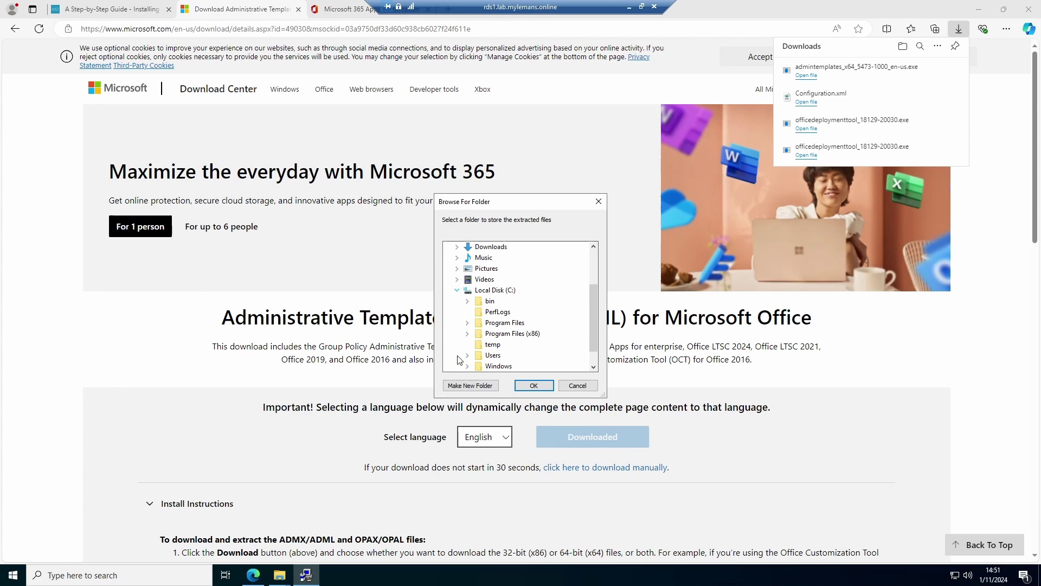
{"action": "left_click", "coordinate": [492, 344]}
{"action": "left_click", "coordinate": [534, 385]}
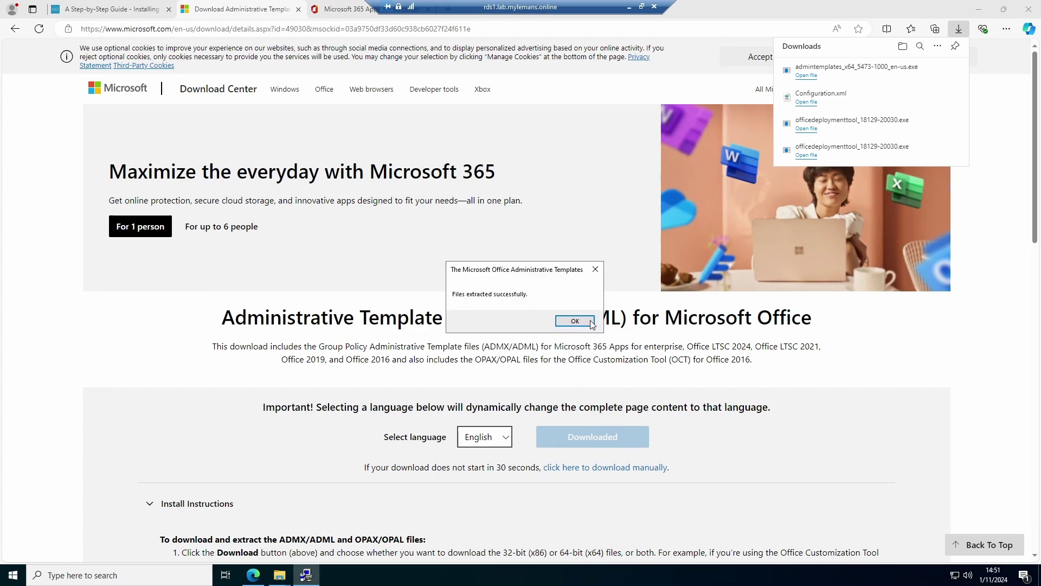
{"action": "left_click", "coordinate": [580, 322]}
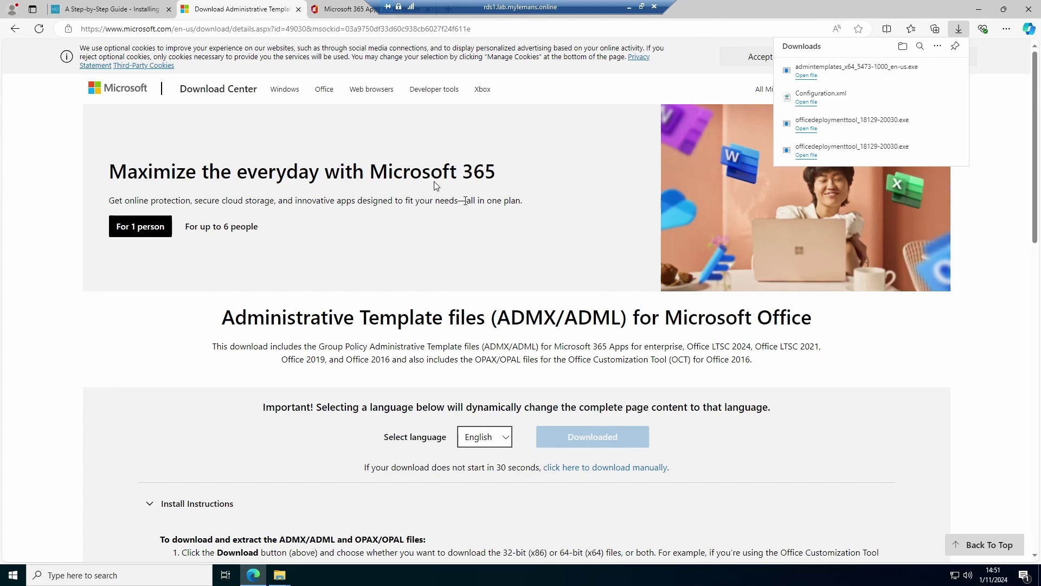
Open the \\lab.mylemans.online\SYSVOL share from the Run box.
{"action": "left_click", "coordinate": [139, 13]}
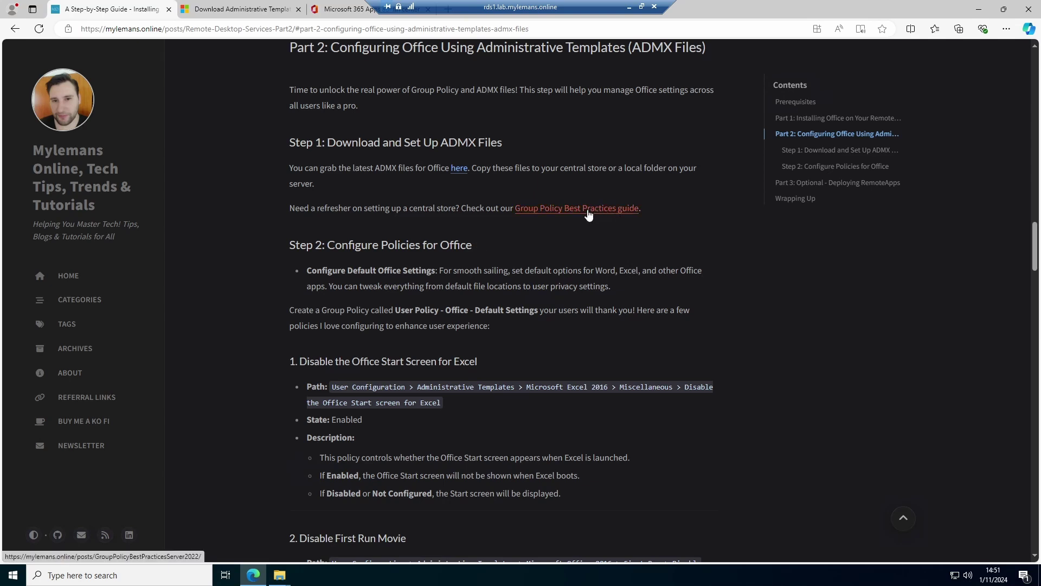
{"action": "right_click", "coordinate": [13, 575]}
{"action": "left_click", "coordinate": [53, 522]}
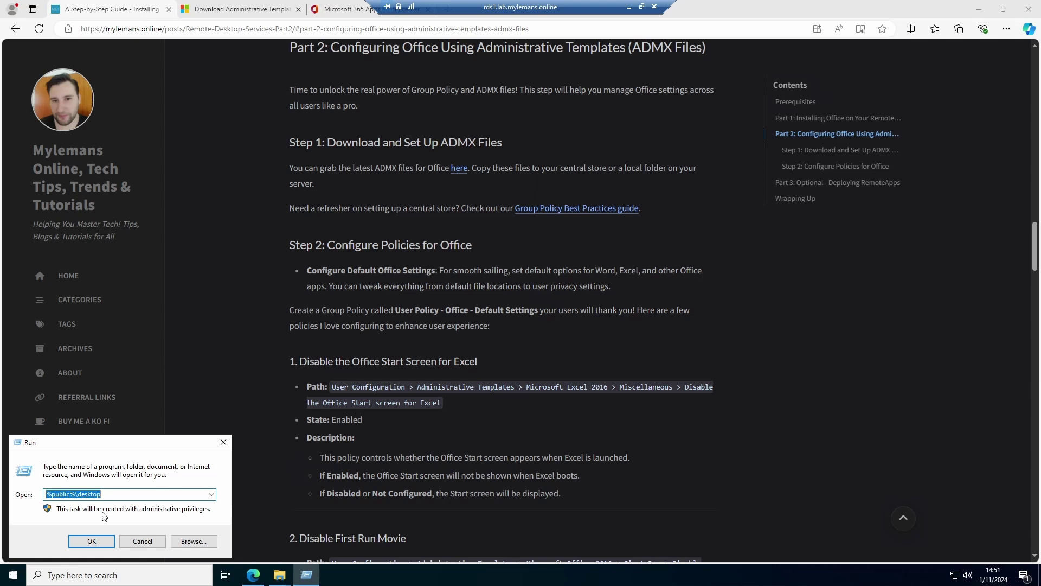
{"action": "key", "text": "Down"}
{"action": "key", "text": "Return"}
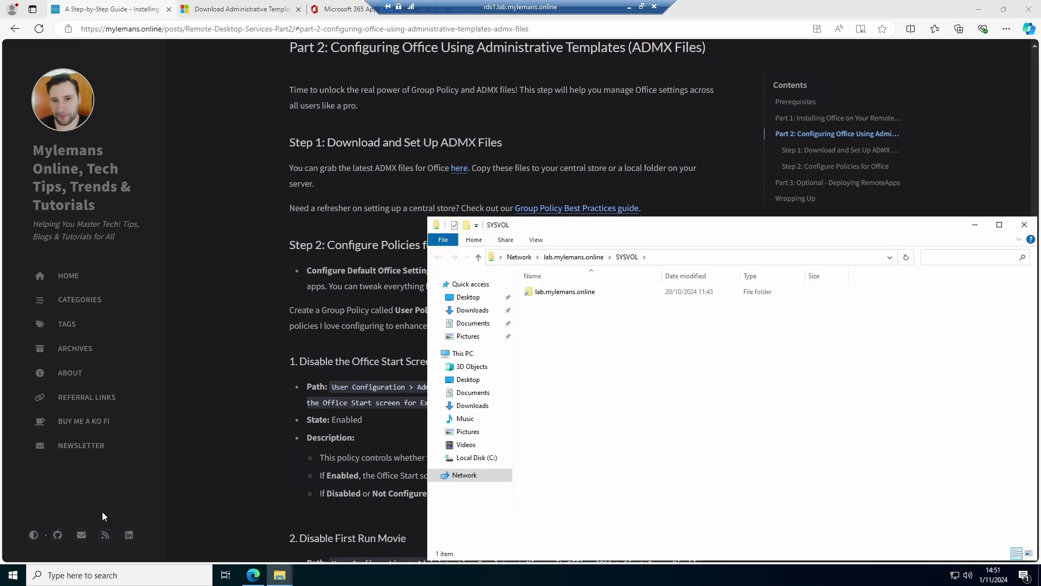
Open C:\temp in a new Explorer window and snap it to the left half.
{"action": "key", "text": "super+e"}
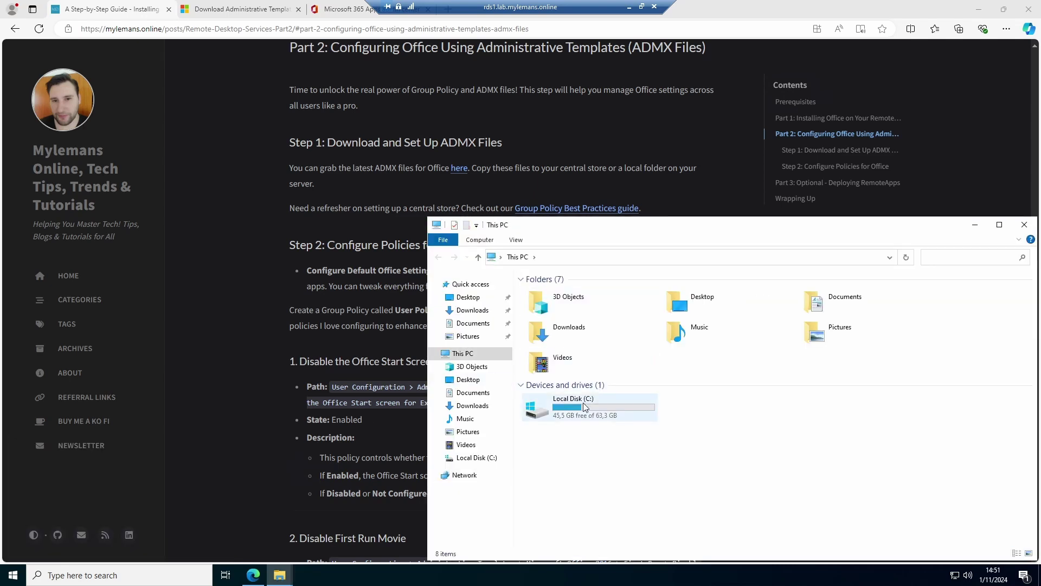
{"action": "left_click", "coordinate": [584, 406]}
{"action": "double_click", "coordinate": [584, 406]}
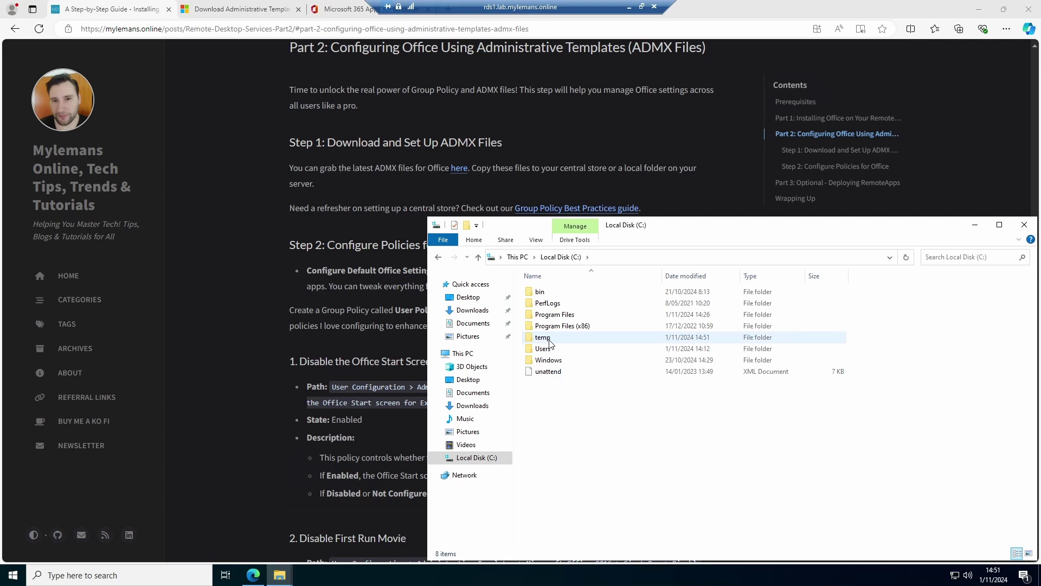
{"action": "double_click", "coordinate": [542, 344]}
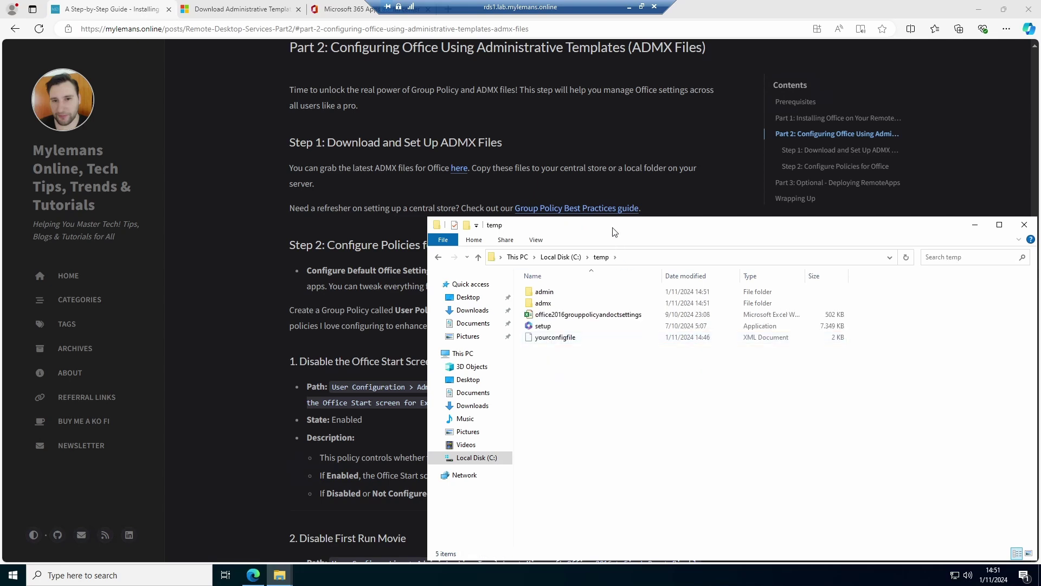
{"action": "key", "text": "super+Left"}
Snap SYSVOL to the right and open lab.mylemans.online\Policies\PolicyDefinitions.
{"action": "left_click", "coordinate": [744, 123]}
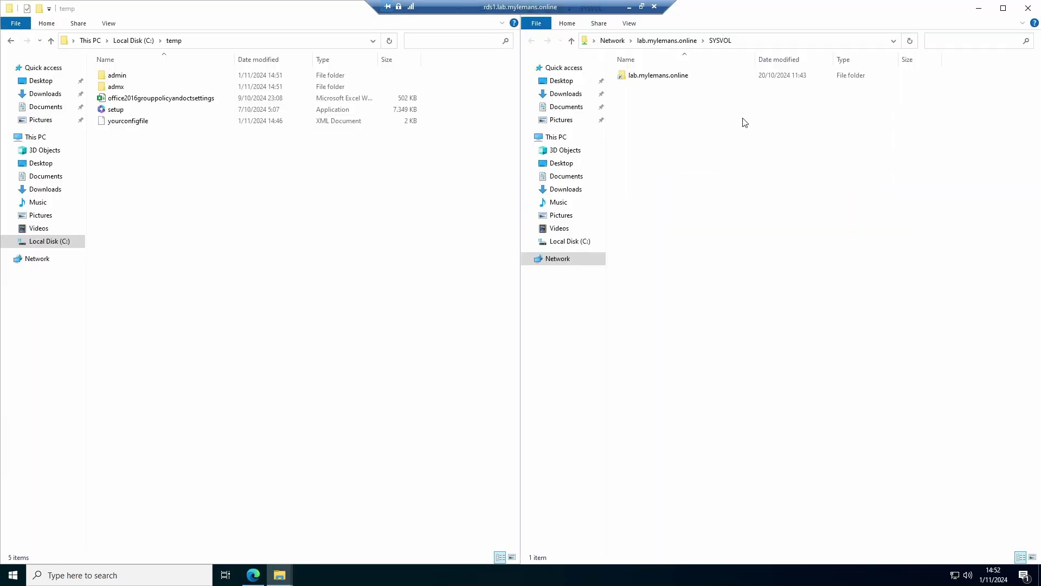
{"action": "double_click", "coordinate": [665, 79]}
{"action": "double_click", "coordinate": [638, 79]}
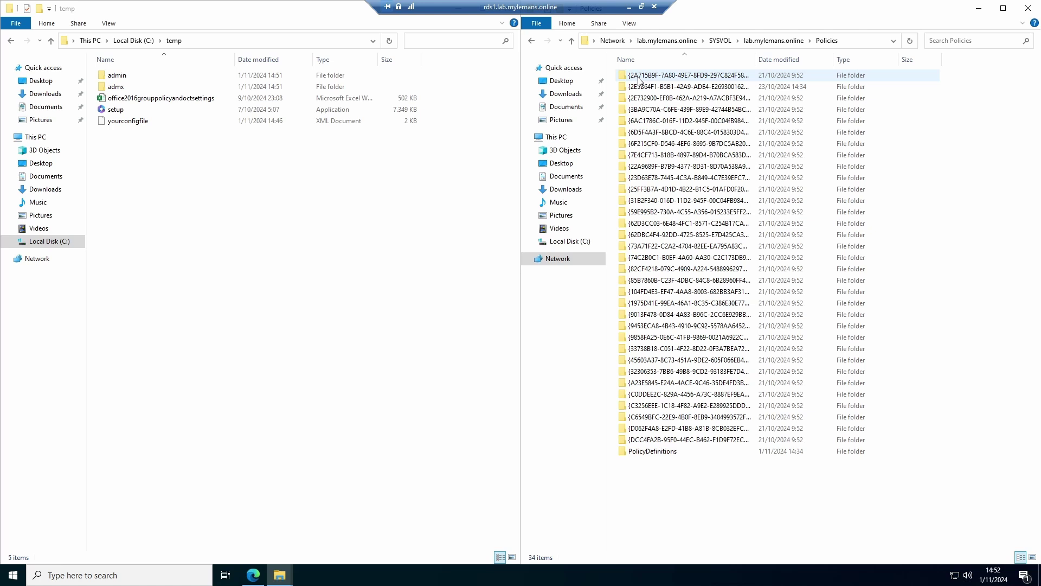
{"action": "key", "text": "p"}
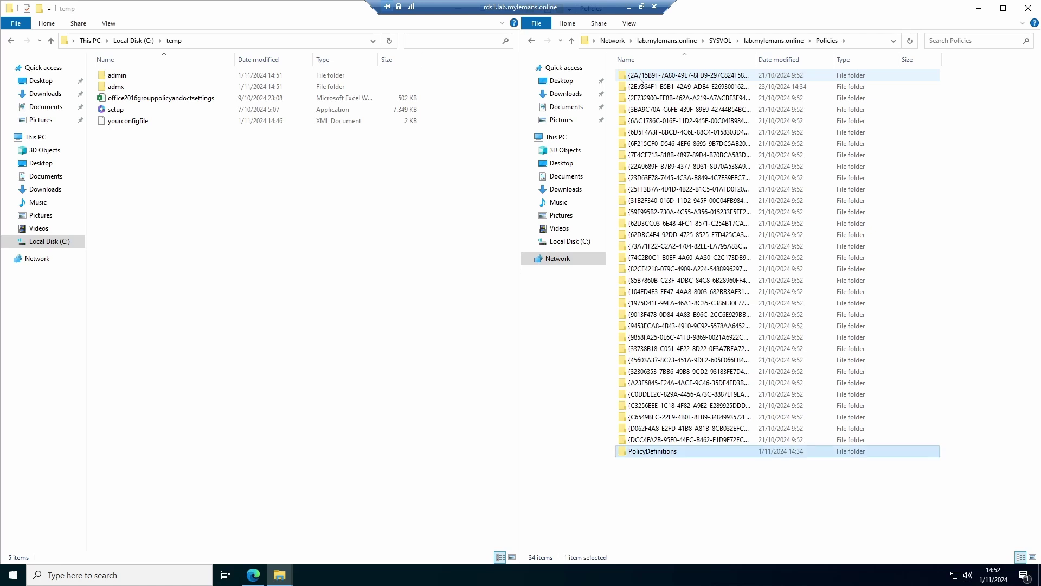
{"action": "key", "text": "Return"}
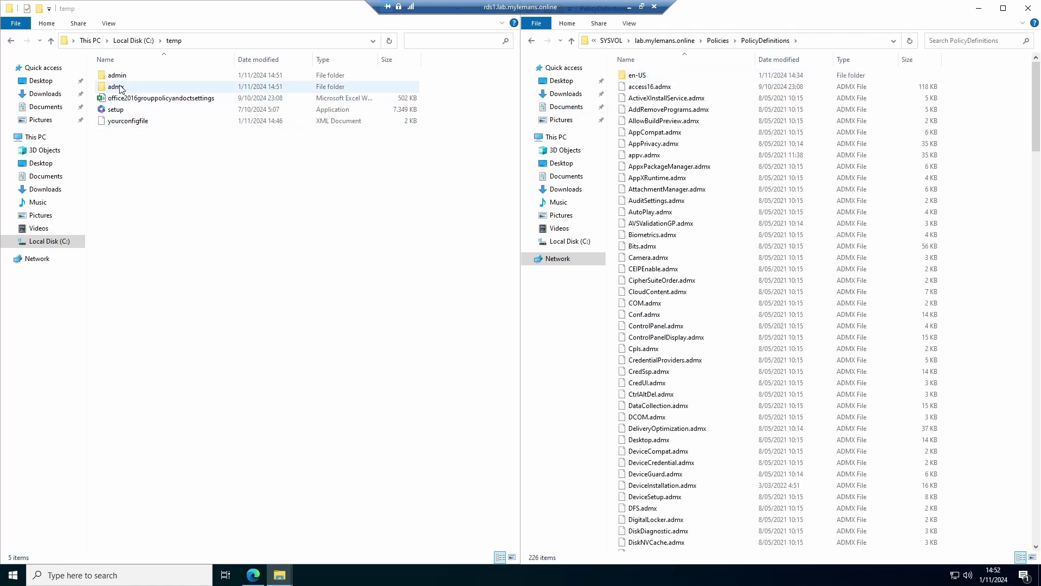
Copy the en-us folder and the twelve Office .admx files from temp\admx into PolicyDefinitions.
{"action": "double_click", "coordinate": [121, 88]}
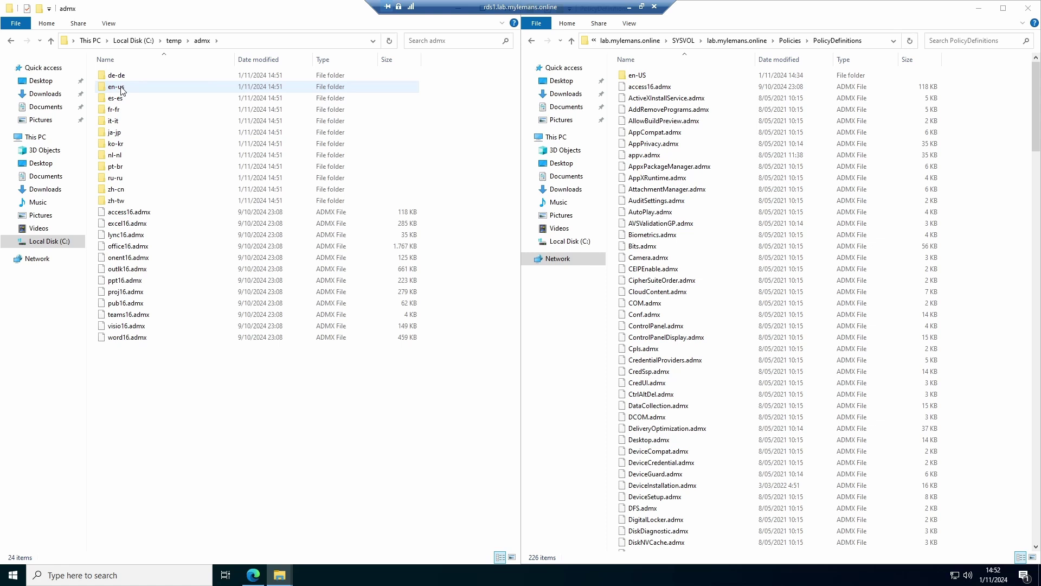
{"action": "left_click", "coordinate": [118, 87]}
{"action": "left_click_drag", "start_coordinate": [136, 216], "coordinate": [145, 340]}
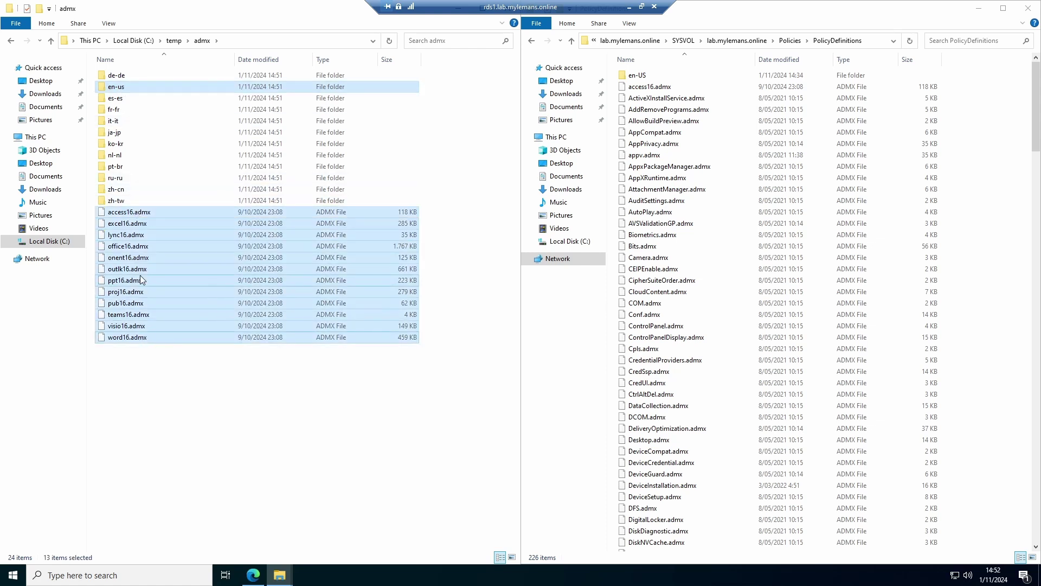
{"action": "left_click_drag", "start_coordinate": [140, 277], "coordinate": [981, 216]}
{"action": "left_click", "coordinate": [982, 215]}
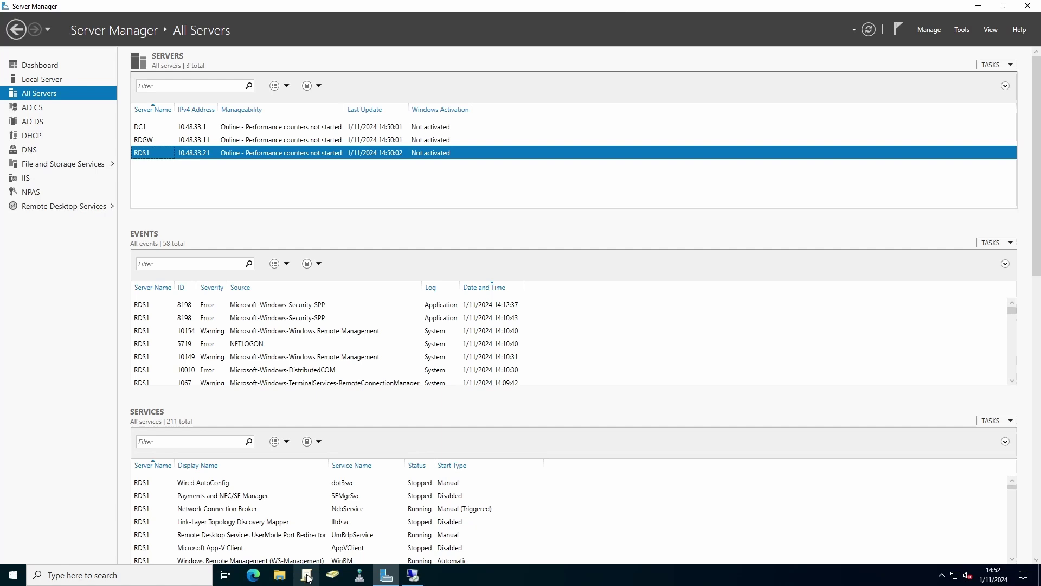
In Group Policy Management, begin creating a new GPO, then cancel it.
{"action": "left_click", "coordinate": [307, 574]}
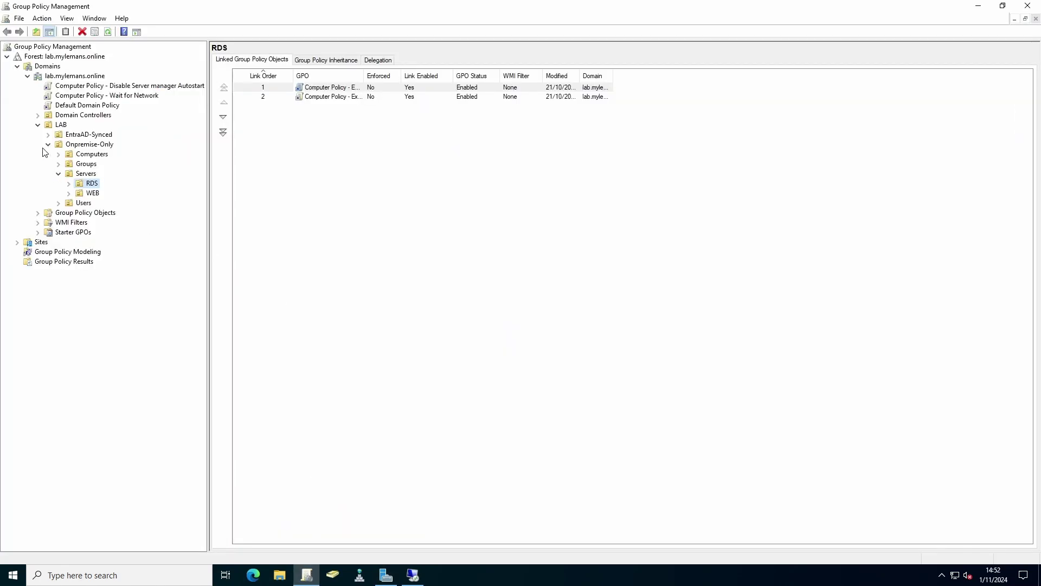
{"action": "right_click", "coordinate": [60, 214]}
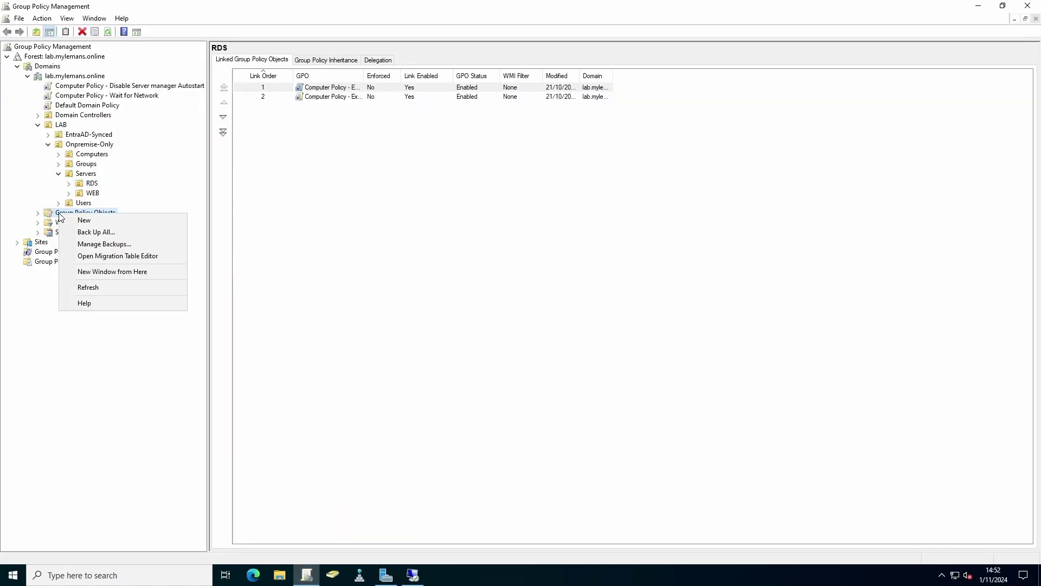
{"action": "left_click", "coordinate": [84, 221]}
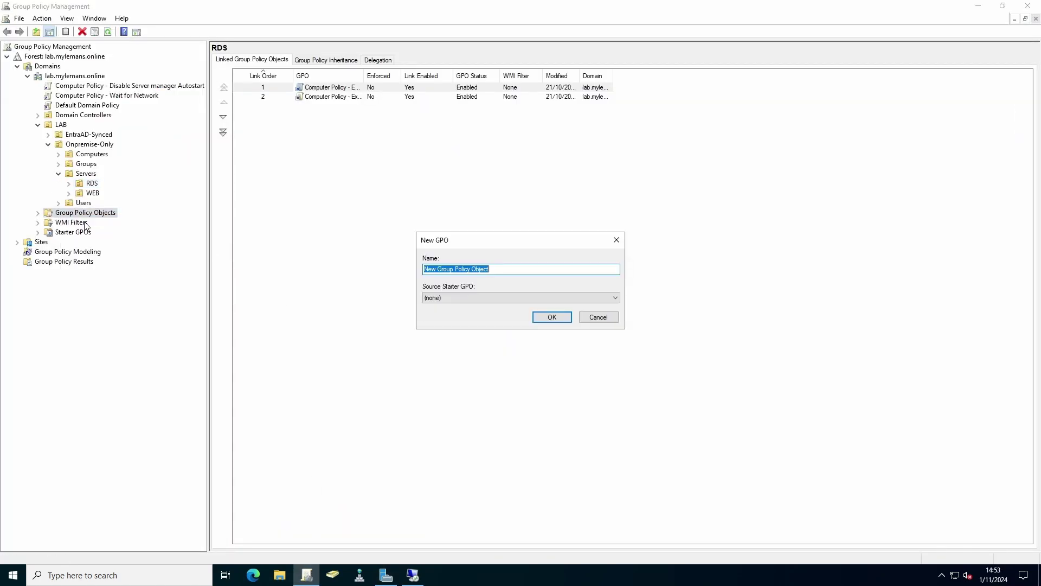
{"action": "left_click", "coordinate": [437, 269]}
{"action": "left_click_drag", "start_coordinate": [490, 269], "coordinate": [421, 269]}
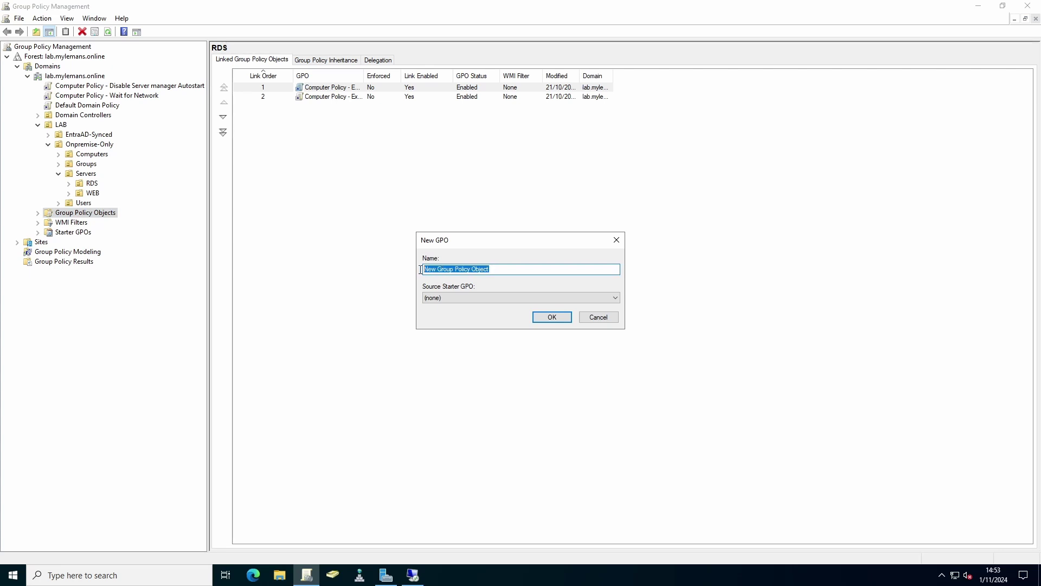
{"action": "left_click", "coordinate": [599, 317]}
Open the existing User Policy - Office - Default Settings GPO for editing.
{"action": "left_click", "coordinate": [37, 213]}
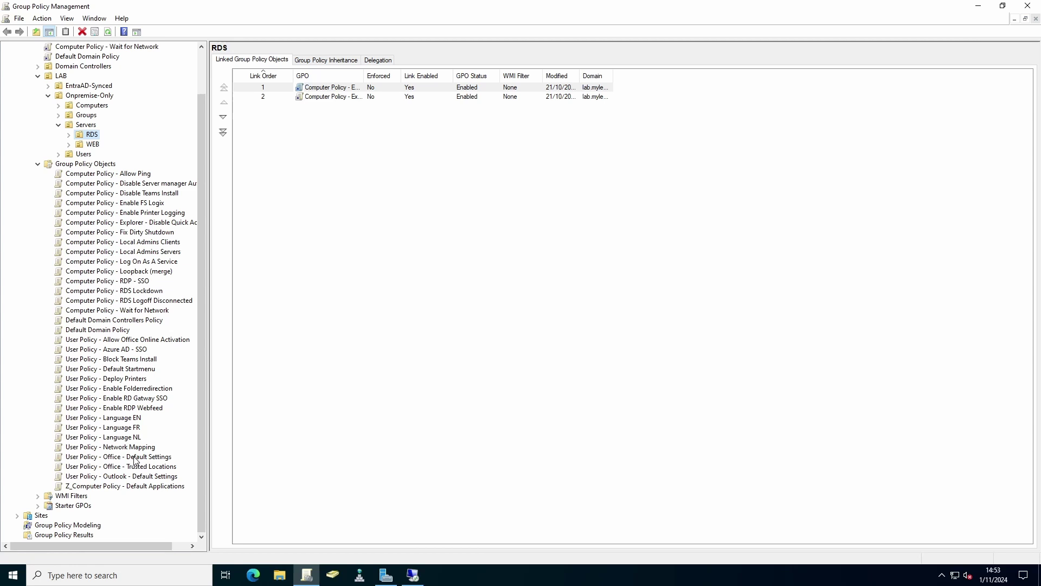
{"action": "left_click", "coordinate": [135, 458]}
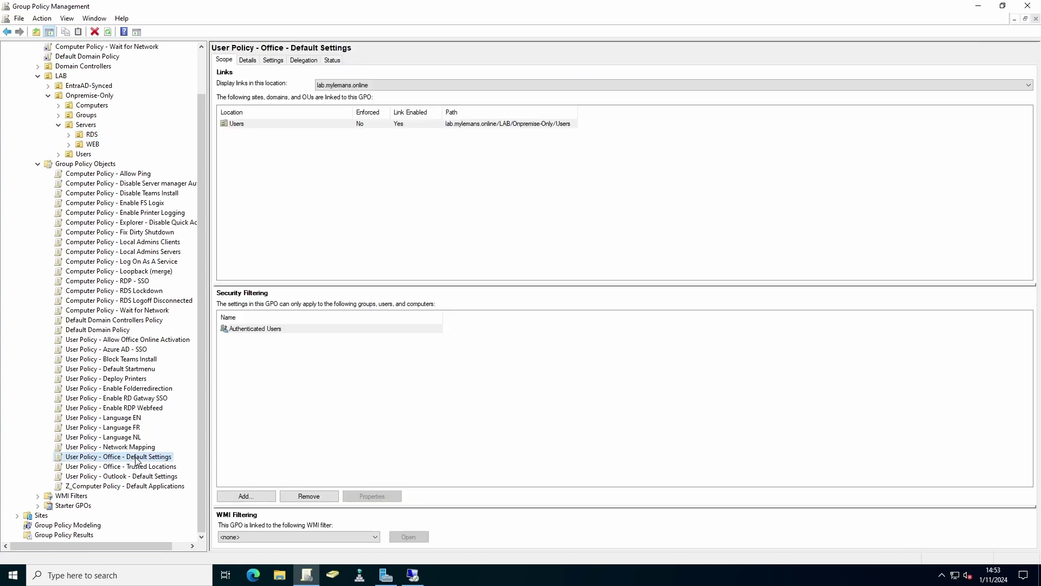
{"action": "right_click", "coordinate": [135, 459]}
{"action": "left_click", "coordinate": [163, 293]}
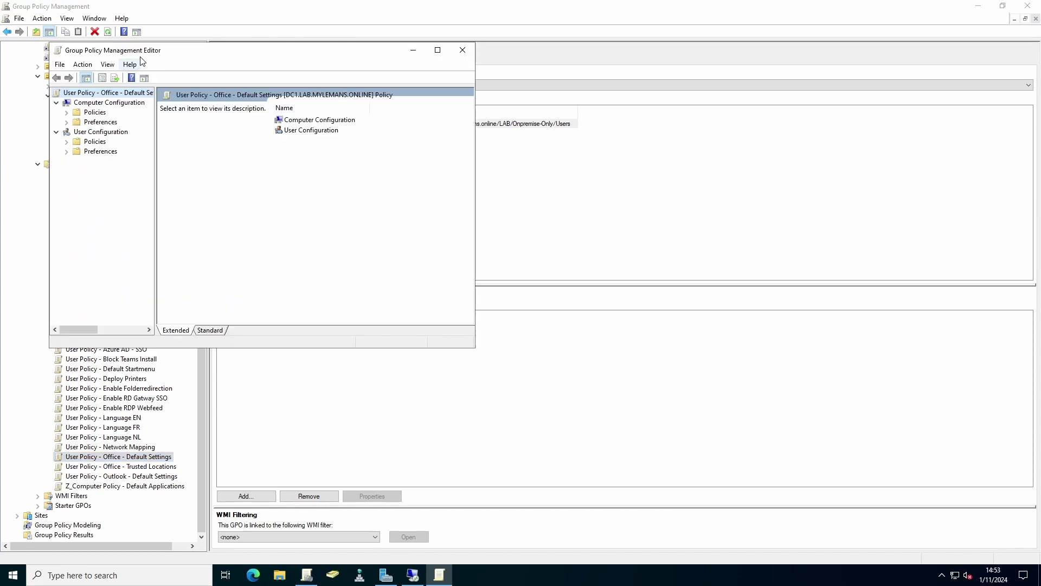
Maximize the editor and expand User Configuration > Policies > Administrative Templates.
{"action": "left_click_drag", "start_coordinate": [142, 53], "coordinate": [480, 44]}
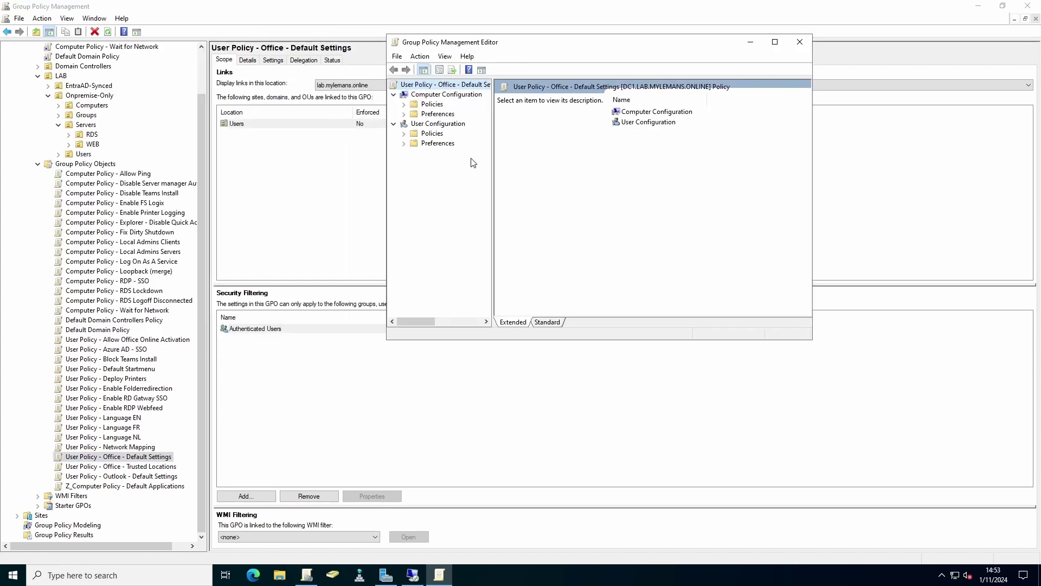
{"action": "left_click", "coordinate": [403, 134]}
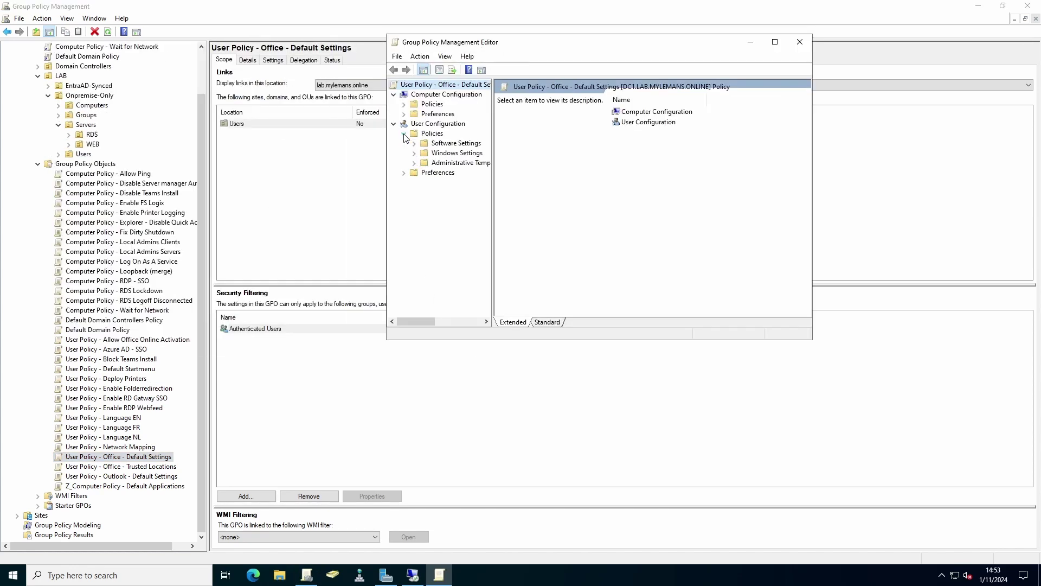
{"action": "left_click", "coordinate": [415, 164]}
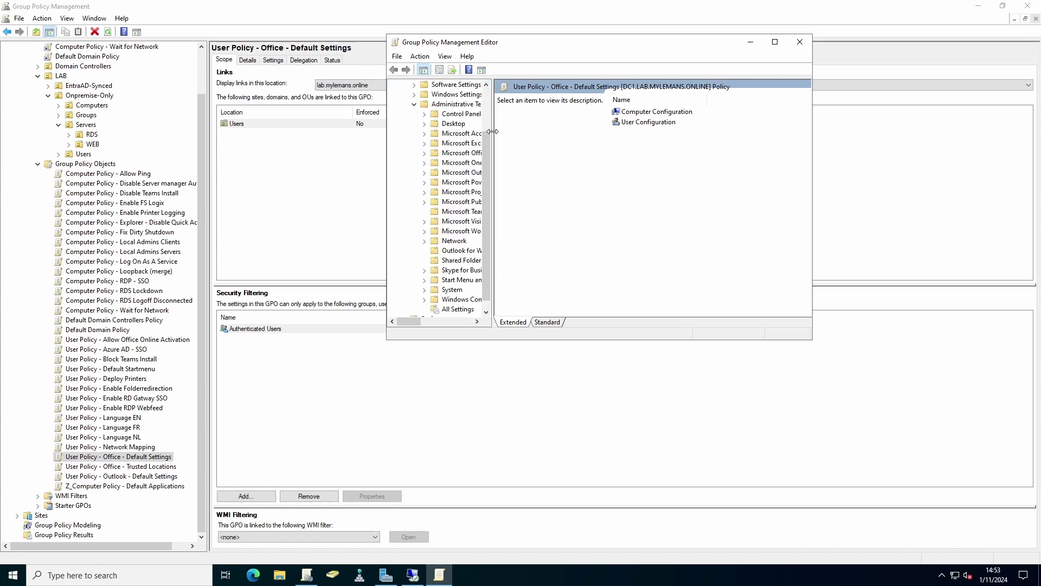
{"action": "left_click_drag", "start_coordinate": [492, 131], "coordinate": [496, 131]}
{"action": "left_click", "coordinate": [775, 42]}
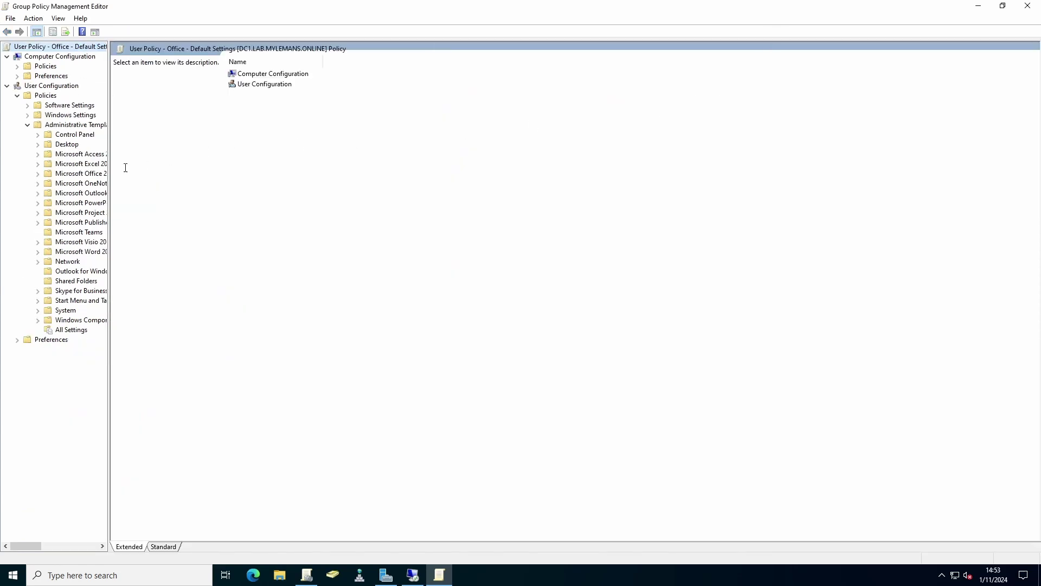
{"action": "left_click_drag", "start_coordinate": [109, 173], "coordinate": [181, 175]}
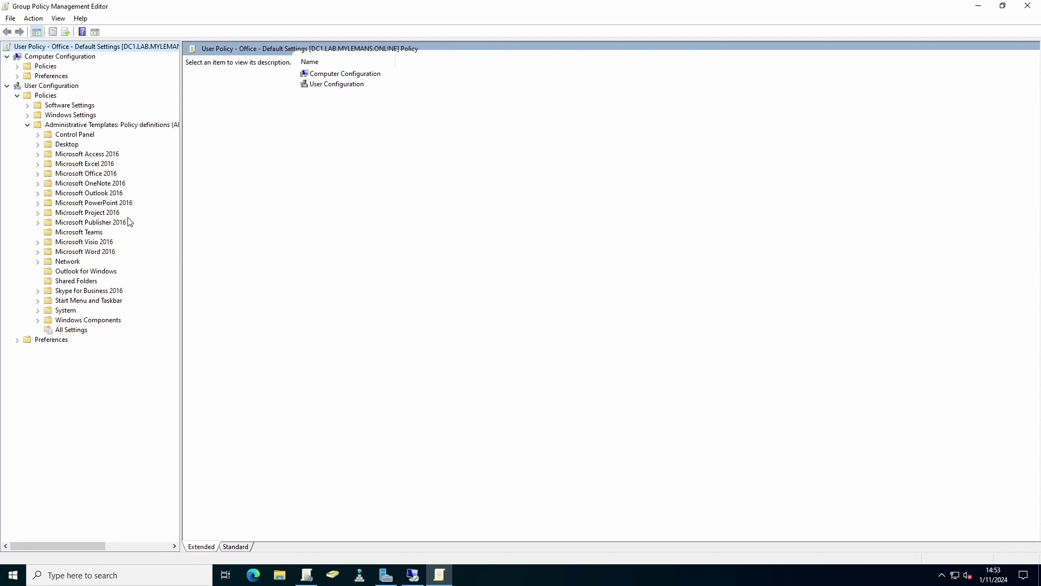
Check the Microsoft Access, Excel and OneNote 2016 folders, then close the editor.
{"action": "left_click", "coordinate": [69, 155]}
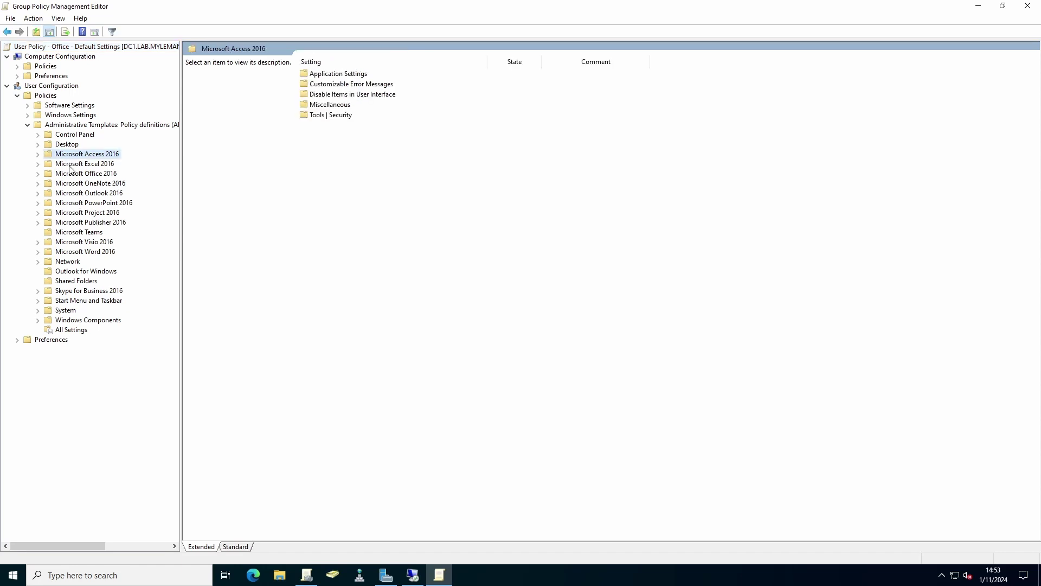
{"action": "left_click", "coordinate": [71, 163]}
{"action": "left_click", "coordinate": [74, 184]}
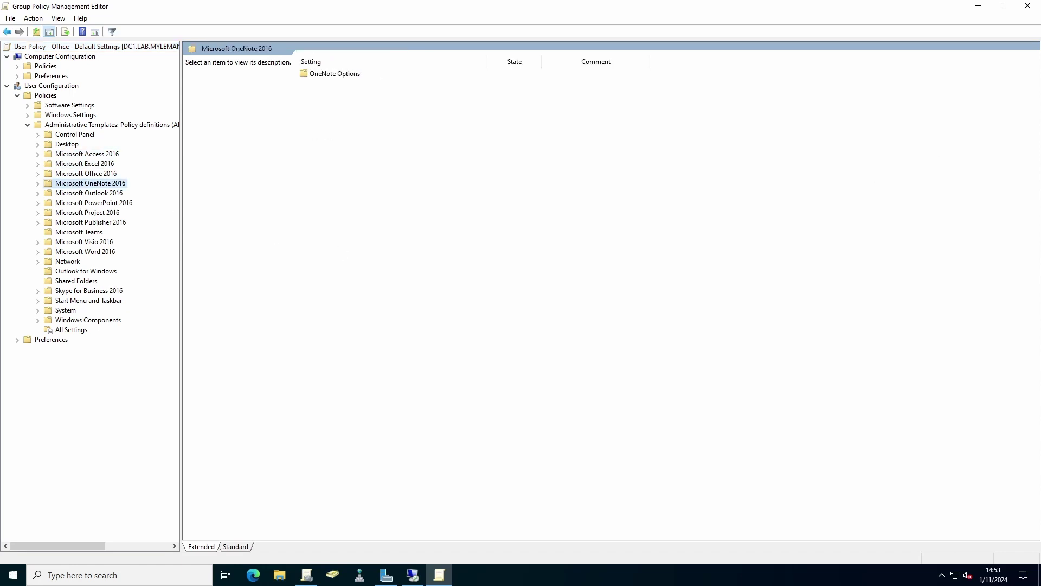
{"action": "left_click", "coordinate": [1028, 8]}
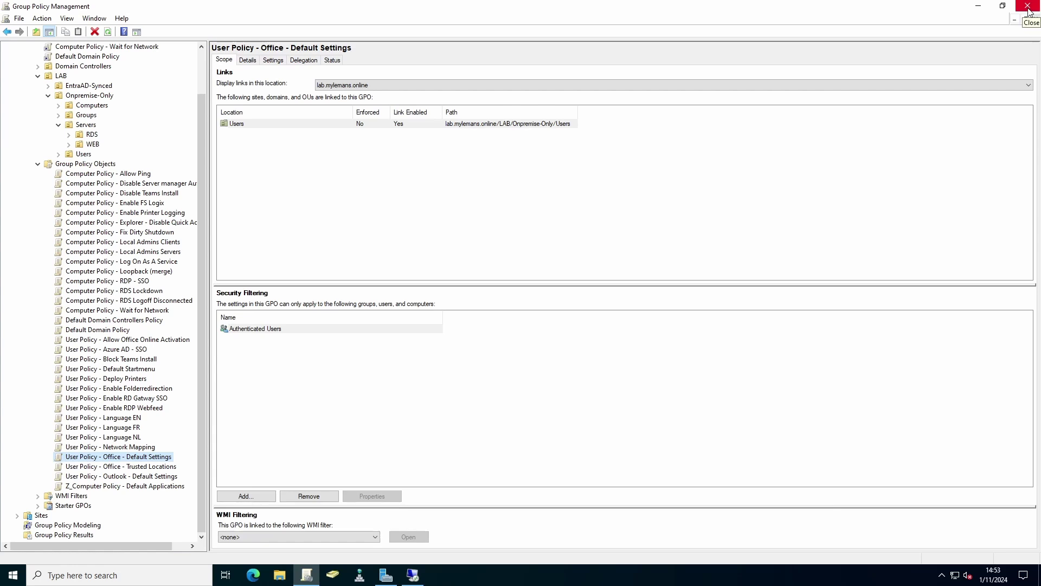
View the GPO's Settings report with Administrative Templates expanded, then return to the Edge guide.
{"action": "left_click", "coordinate": [273, 60]}
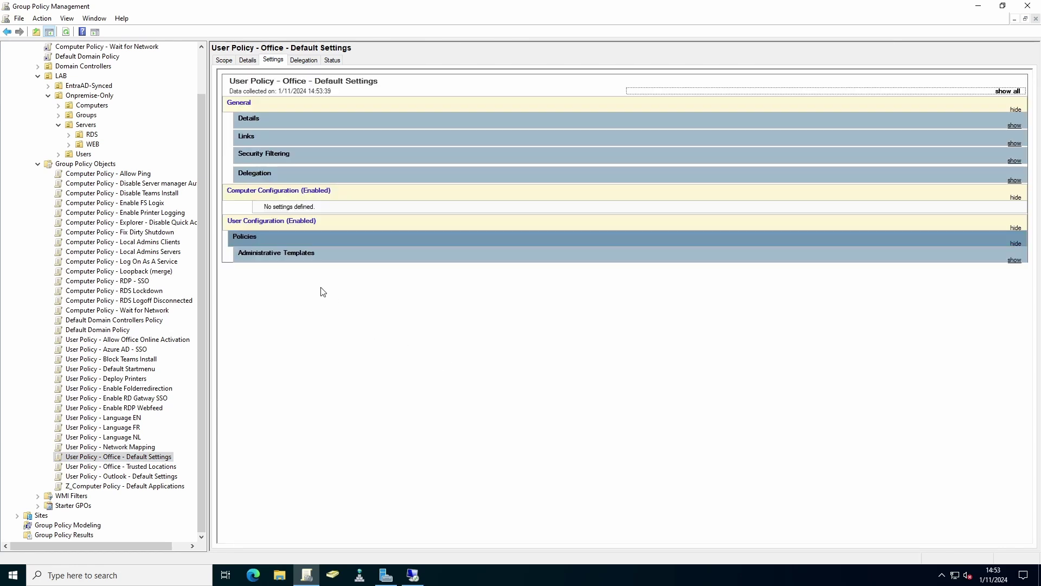
{"action": "left_click", "coordinate": [290, 261]}
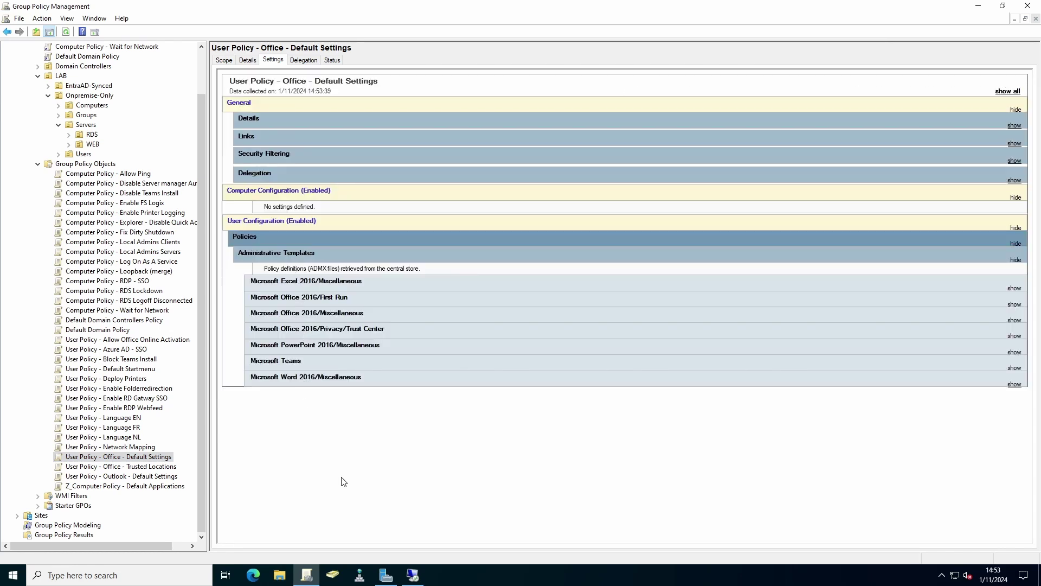
{"action": "left_click", "coordinate": [419, 581]}
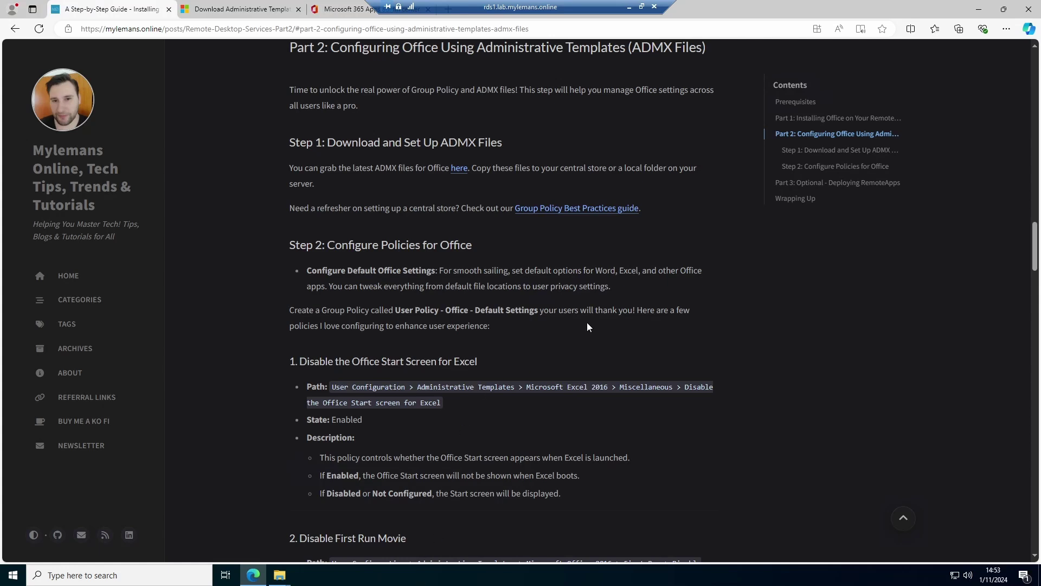
Read the Excel policy path and Enabled setting, then scroll to 'Part 3: Optional - Deploying RemoteApps'.
{"action": "scroll", "coordinate": [588, 322], "scroll_direction": "down", "scroll_amount": 1}
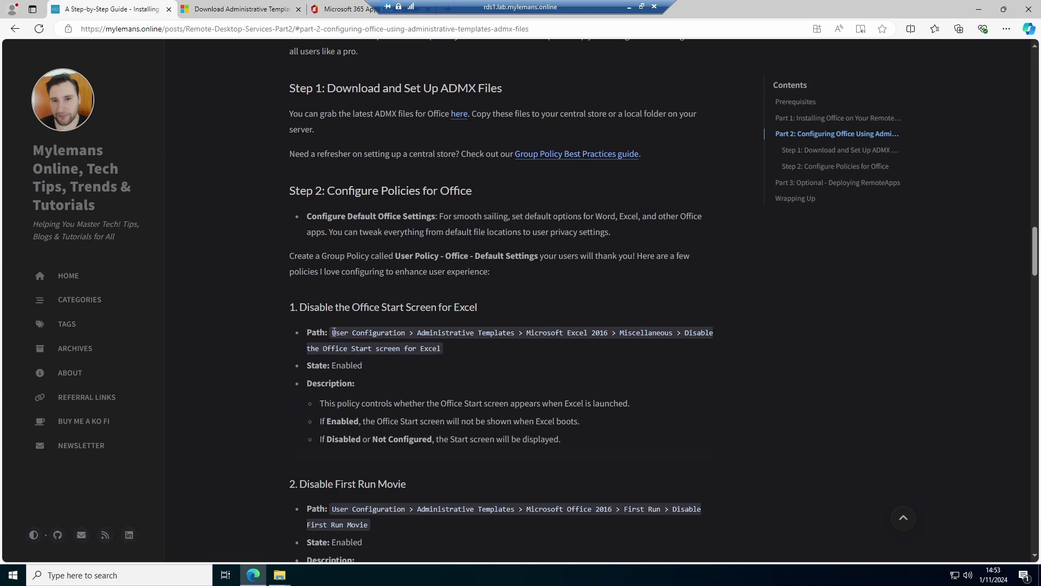
{"action": "left_click_drag", "start_coordinate": [374, 329], "coordinate": [574, 347]}
{"action": "left_click", "coordinate": [373, 376]}
{"action": "double_click", "coordinate": [352, 367]}
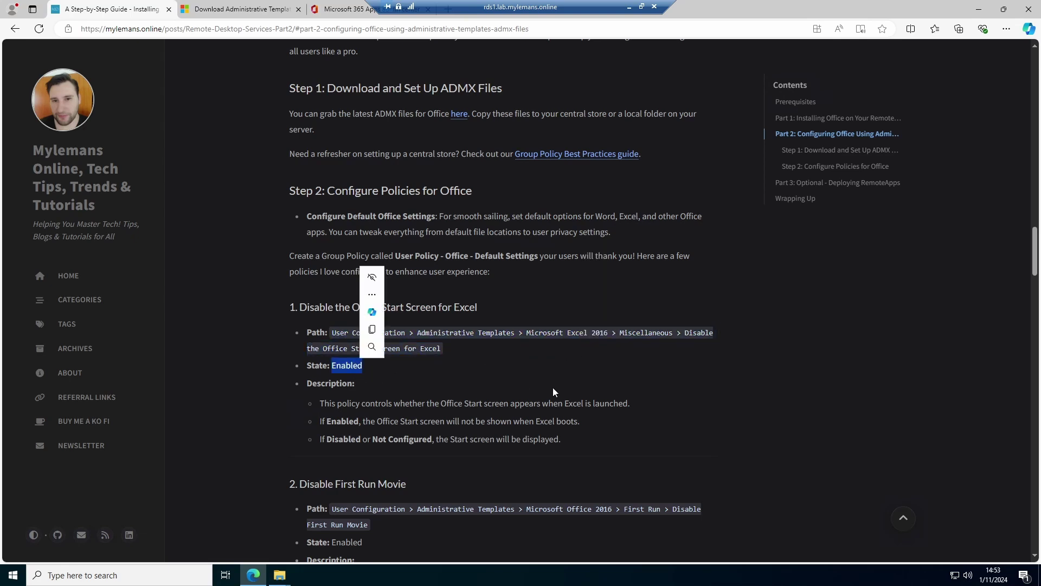
{"action": "left_click", "coordinate": [601, 382]}
{"action": "scroll", "coordinate": [601, 382], "scroll_direction": "down", "scroll_amount": 2}
{"action": "scroll", "coordinate": [602, 382], "scroll_direction": "down", "scroll_amount": 3}
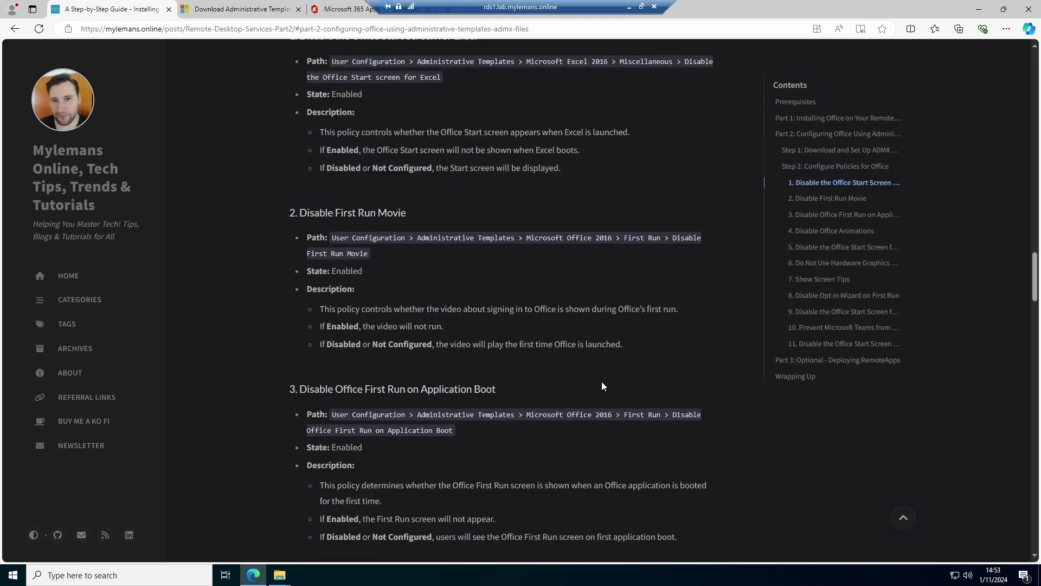
{"action": "scroll", "coordinate": [601, 382], "scroll_direction": "down", "scroll_amount": 5}
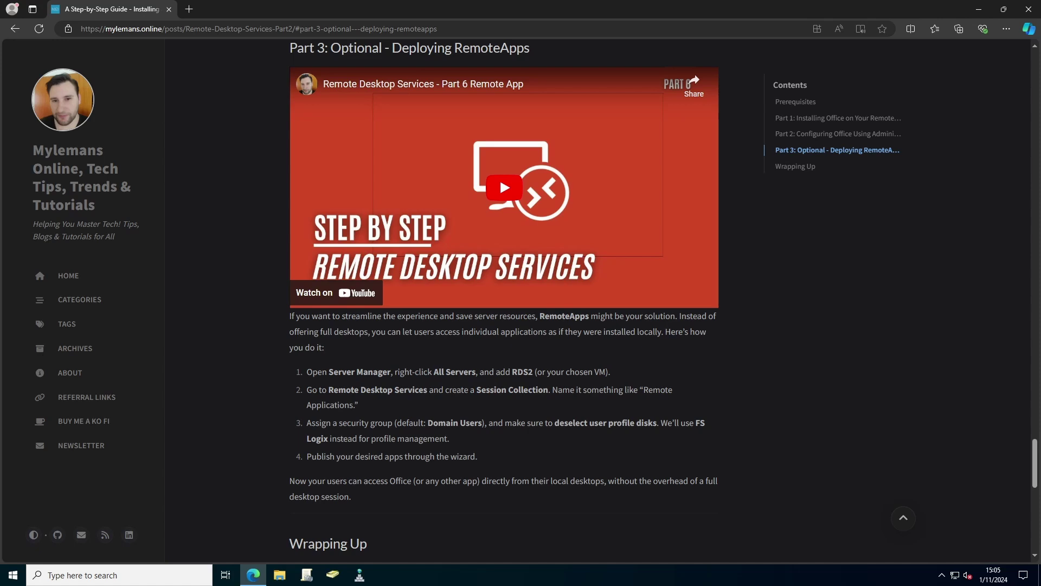
Launch Server Manager and add rds2 to All Servers.
{"action": "left_click", "coordinate": [13, 575]}
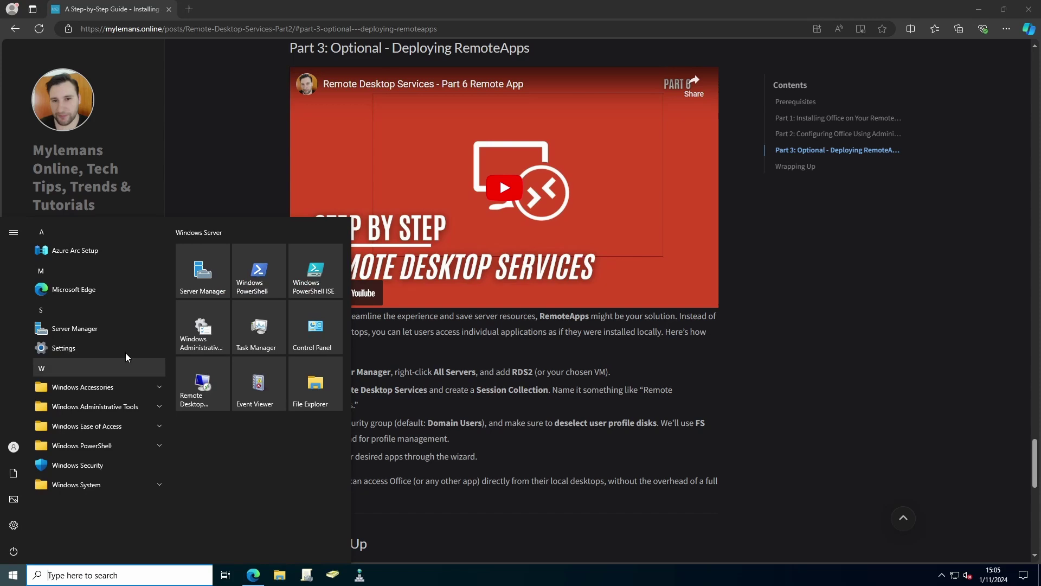
{"action": "left_click", "coordinate": [204, 269]}
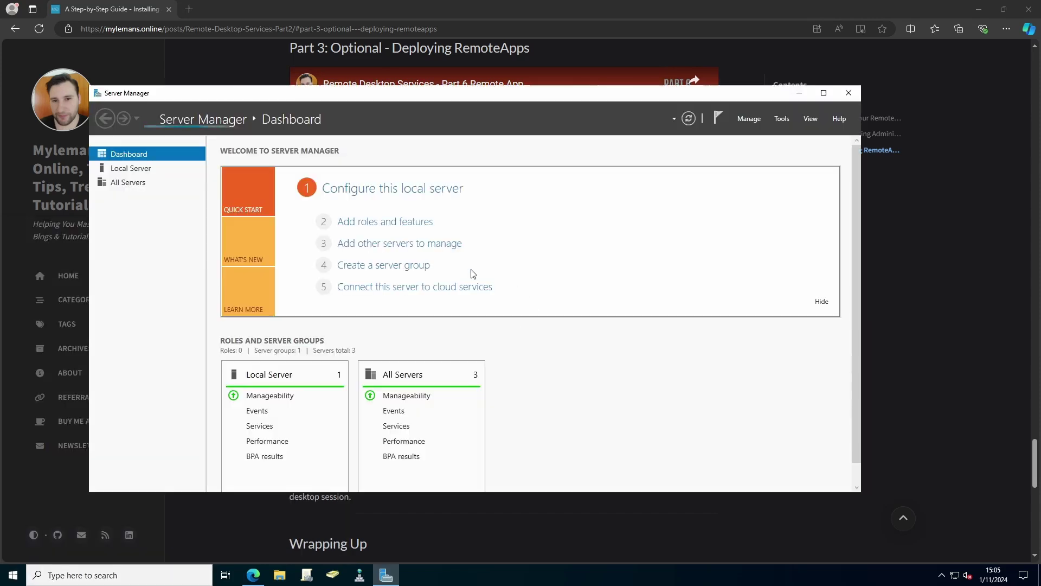
{"action": "right_click", "coordinate": [129, 187]}
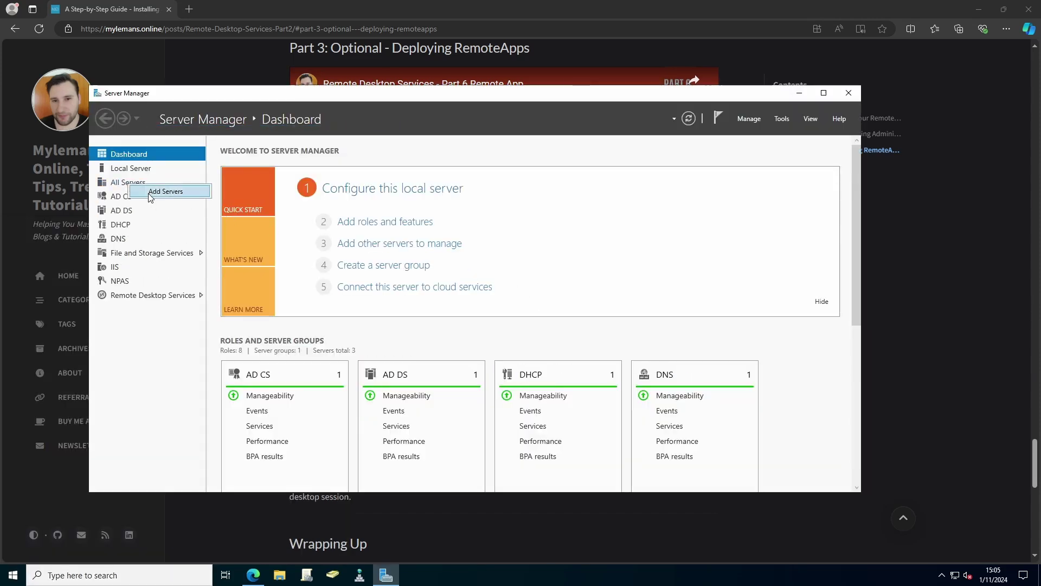
{"action": "left_click", "coordinate": [156, 194]}
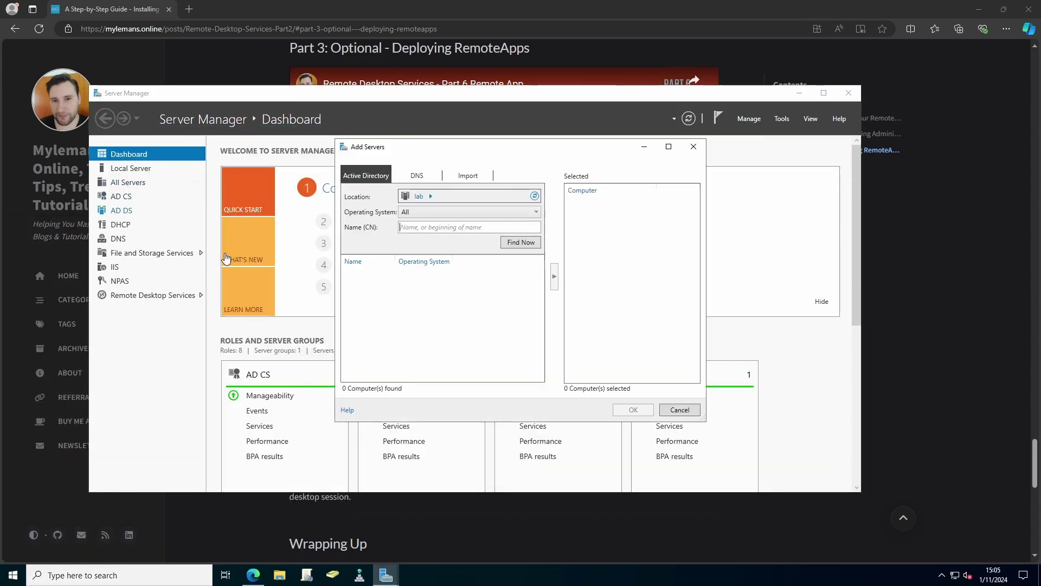
{"action": "left_click", "coordinate": [514, 244]}
{"action": "left_click", "coordinate": [361, 303]}
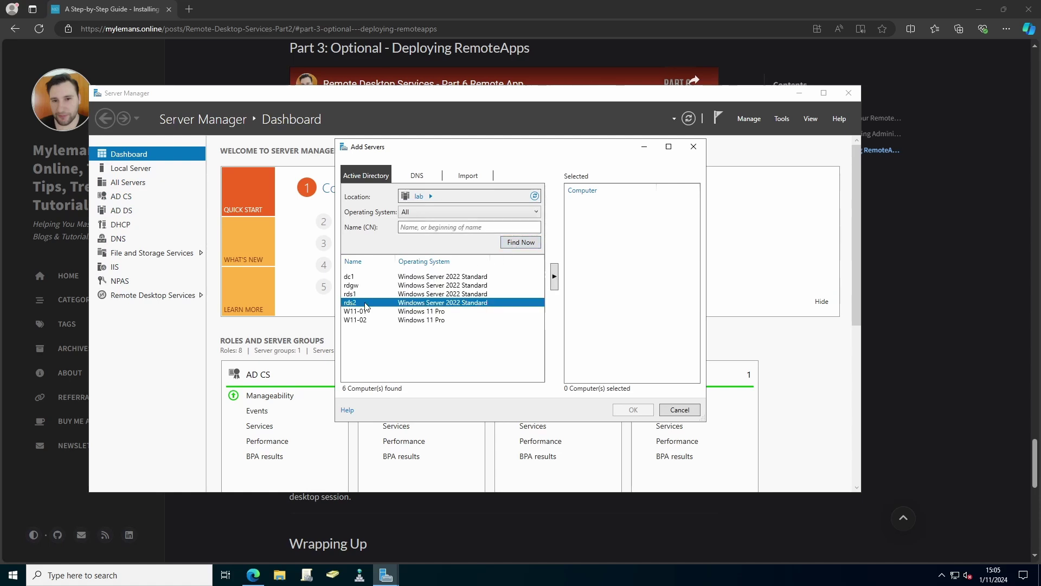
{"action": "left_click", "coordinate": [554, 277]}
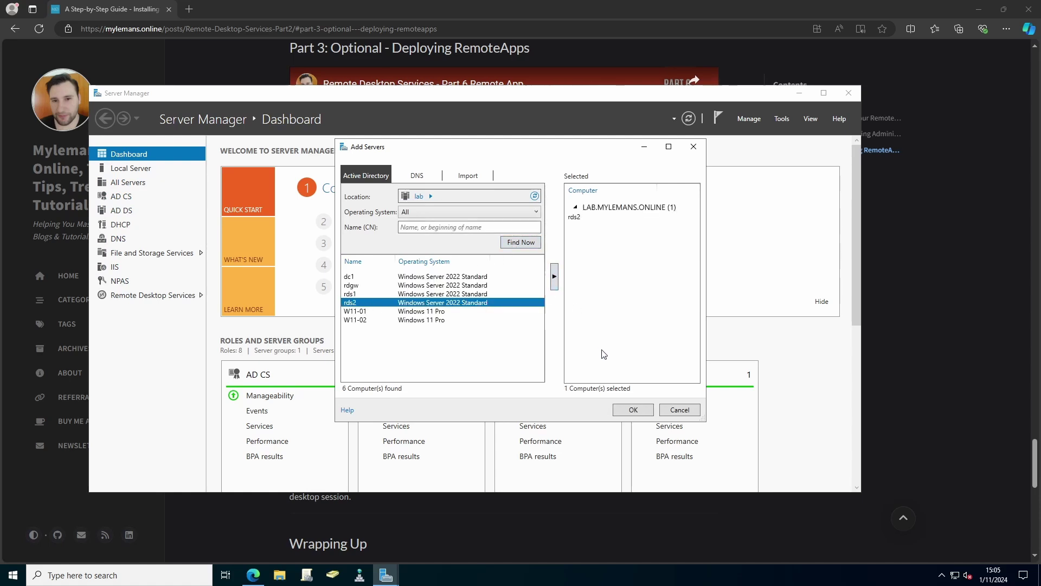
{"action": "left_click", "coordinate": [630, 410]}
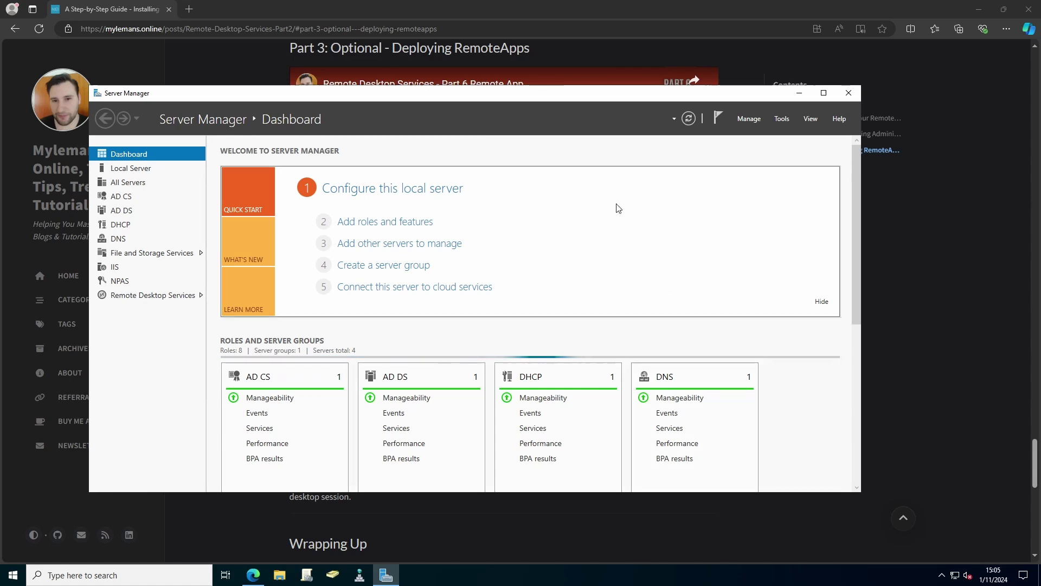
Add rds2 as an RD Session Host server, allowing restarts, and start the installation.
{"action": "left_click_drag", "start_coordinate": [529, 93], "coordinate": [540, 93]}
{"action": "left_click", "coordinate": [144, 296]}
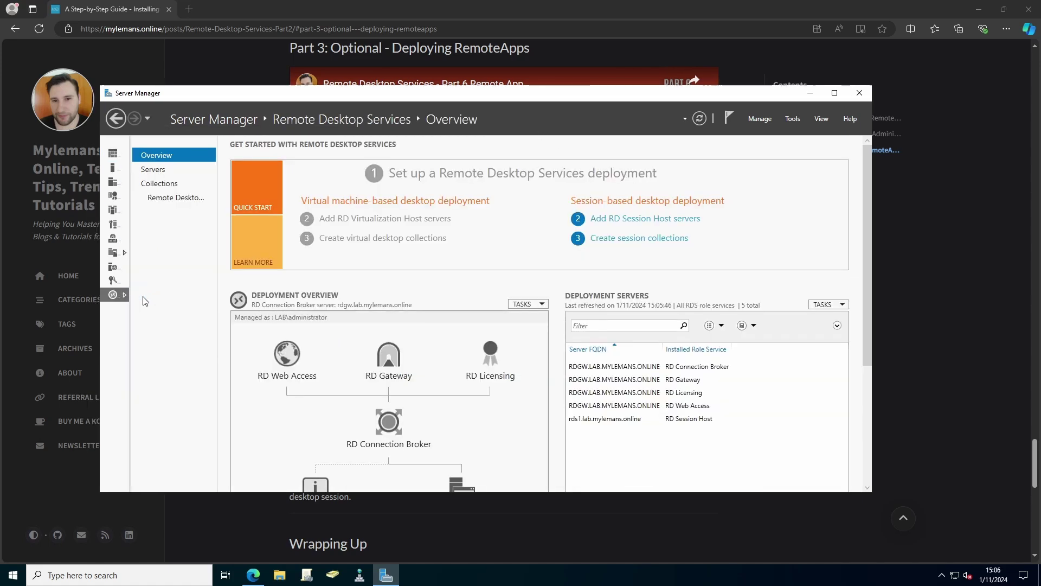
{"action": "left_click", "coordinate": [839, 304]}
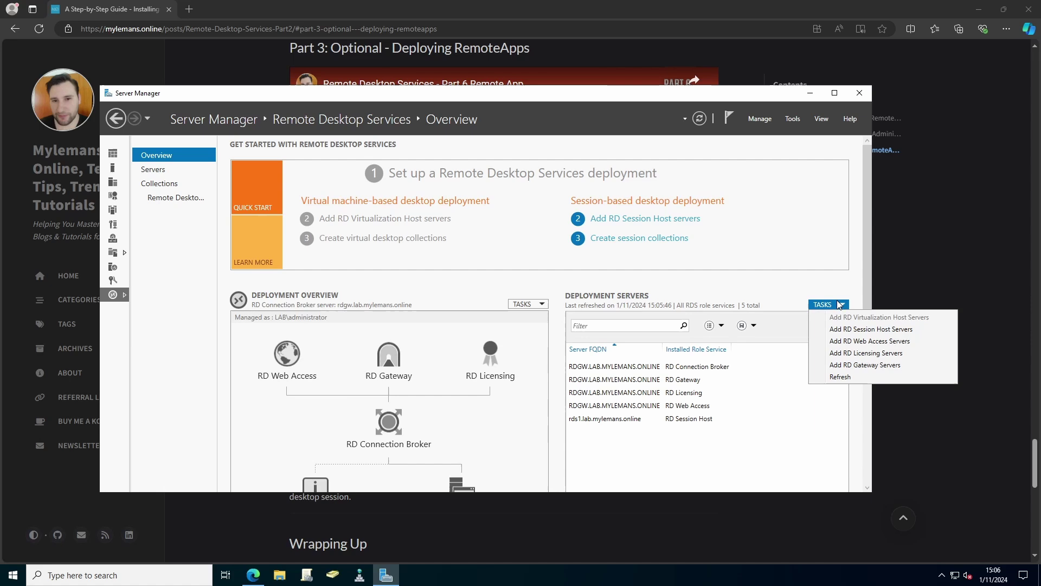
{"action": "left_click", "coordinate": [854, 329]}
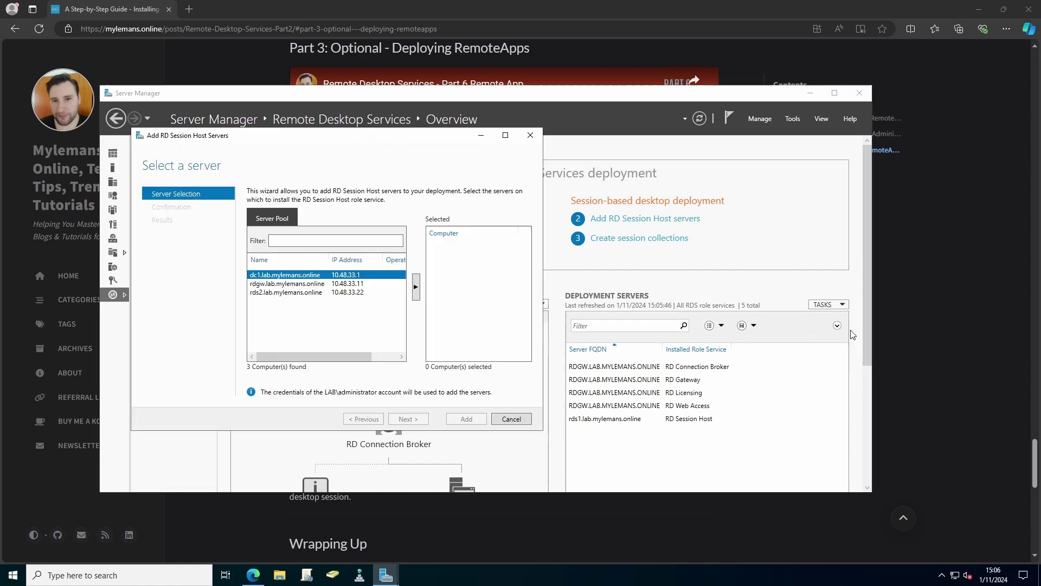
{"action": "left_click", "coordinate": [266, 293]}
{"action": "left_click", "coordinate": [416, 287]}
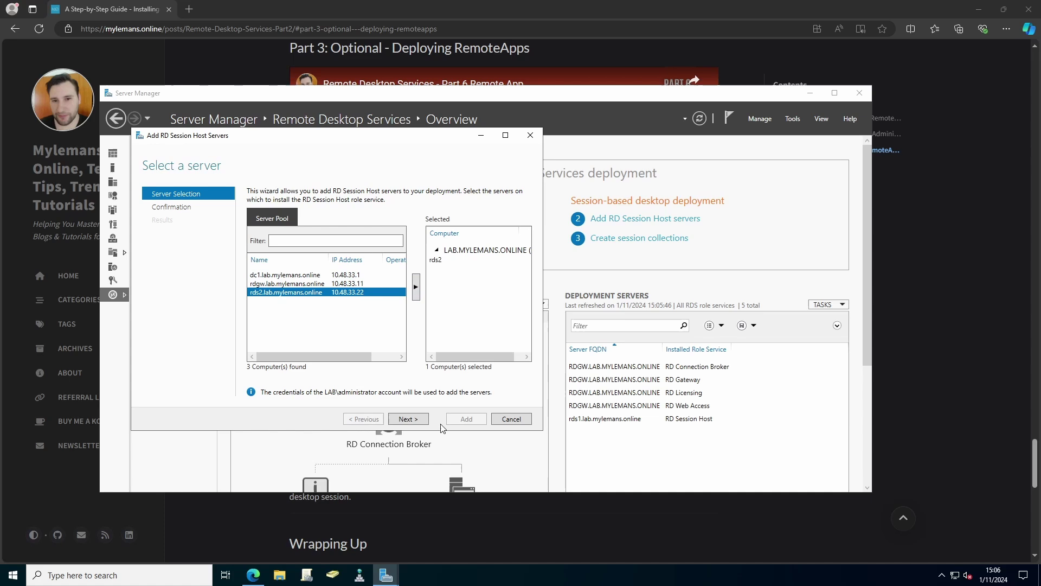
{"action": "left_click", "coordinate": [416, 421]}
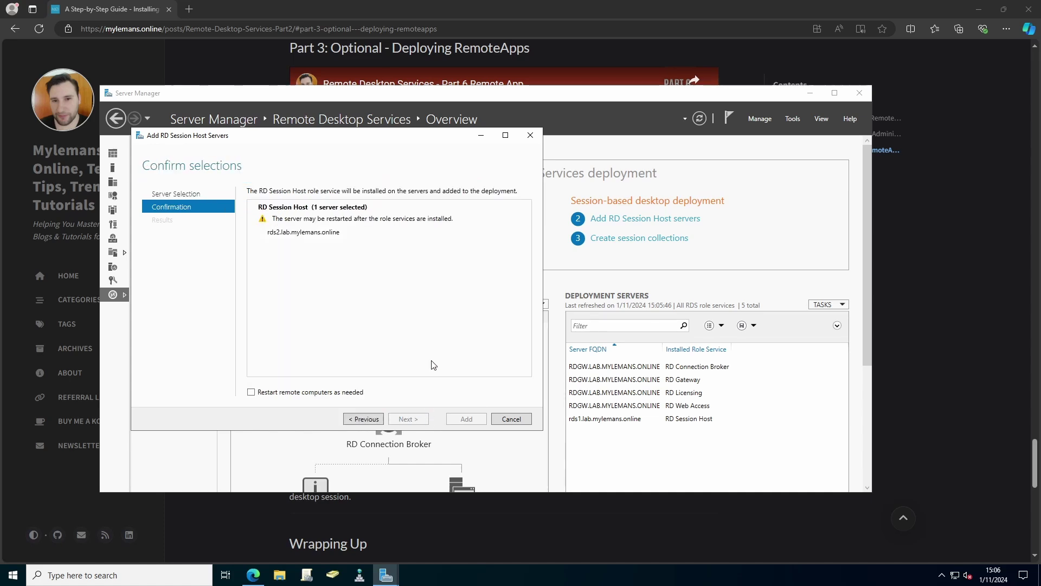
{"action": "left_click", "coordinate": [309, 392]}
{"action": "left_click", "coordinate": [467, 419]}
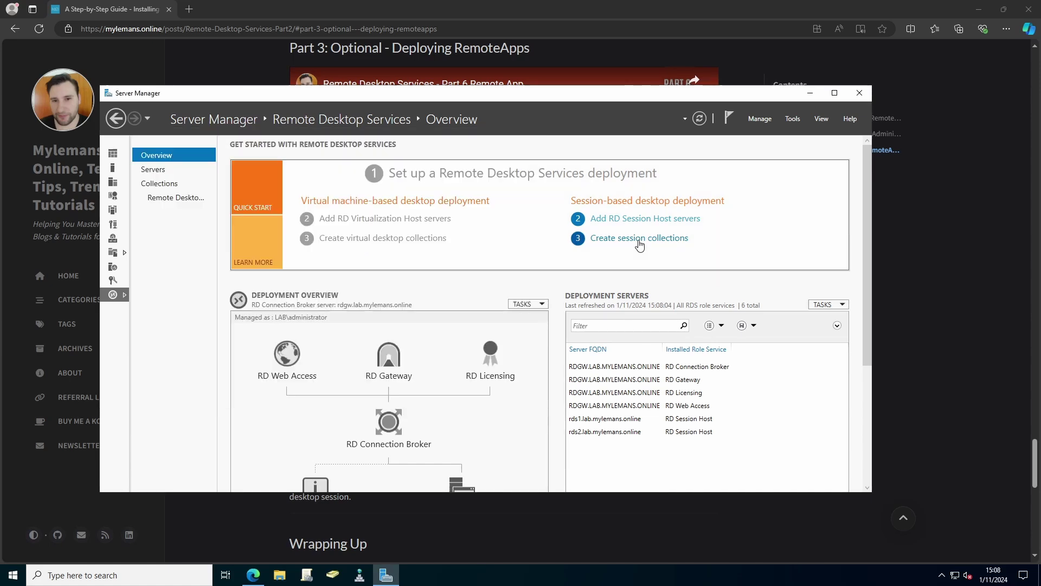
Name the new session collection 'Remote Applications' and add rds2 as its session host.
{"action": "left_click", "coordinate": [640, 238]}
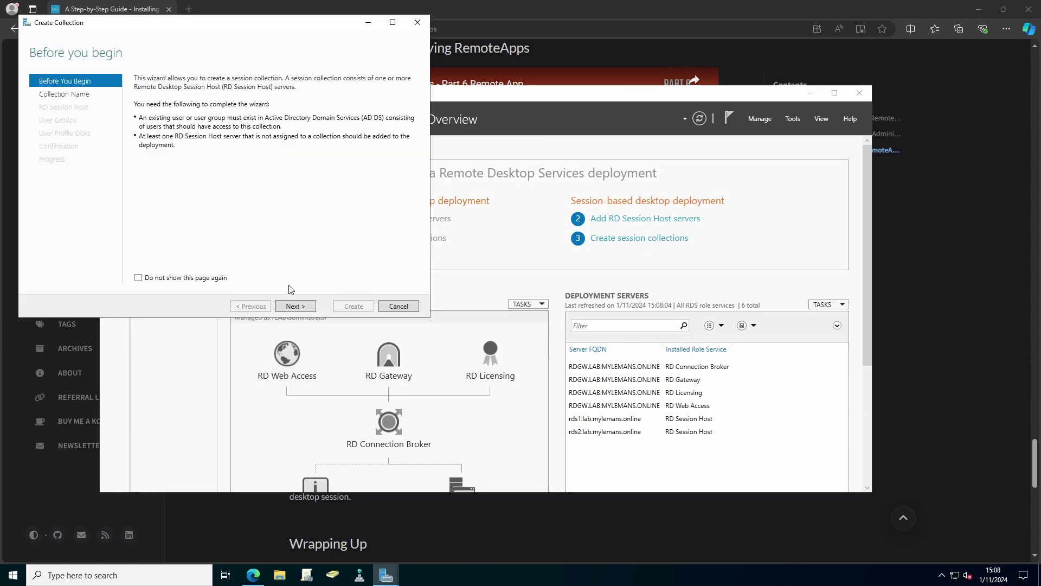
{"action": "left_click", "coordinate": [295, 306]}
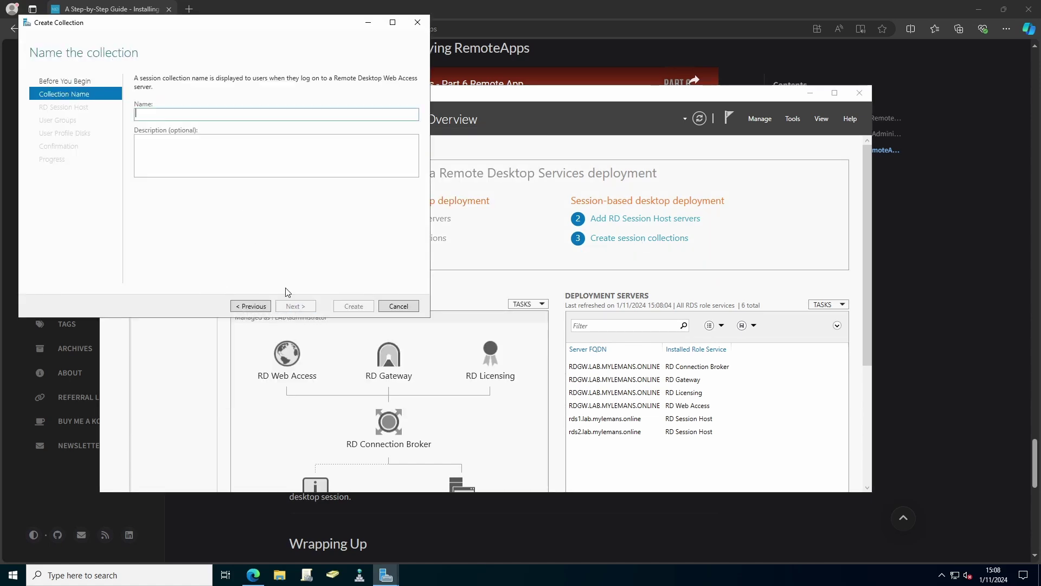
{"action": "left_click", "coordinate": [189, 115]}
{"action": "type", "text": "Remote Applications"}
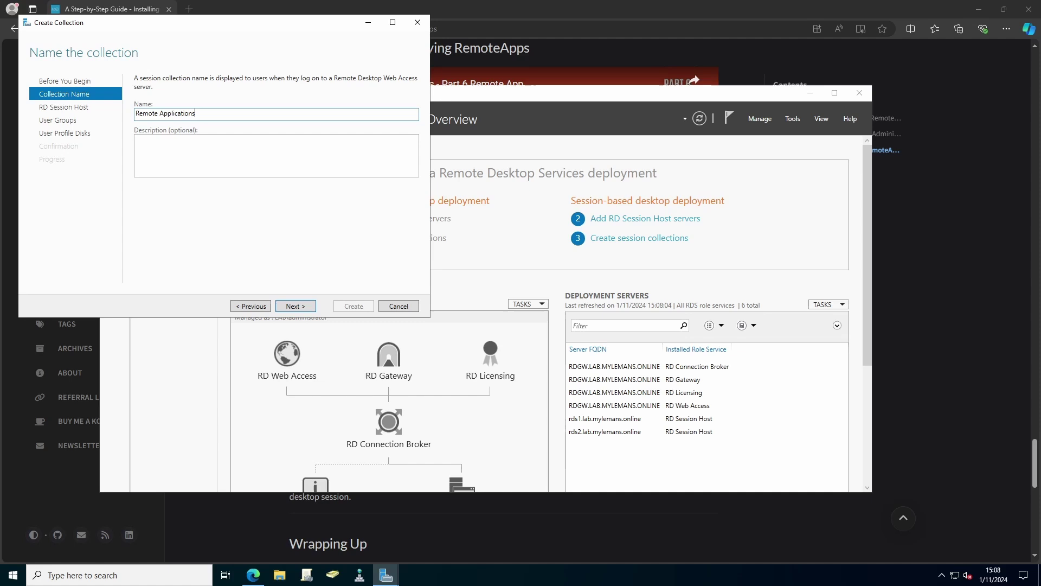
{"action": "left_click", "coordinate": [293, 305]}
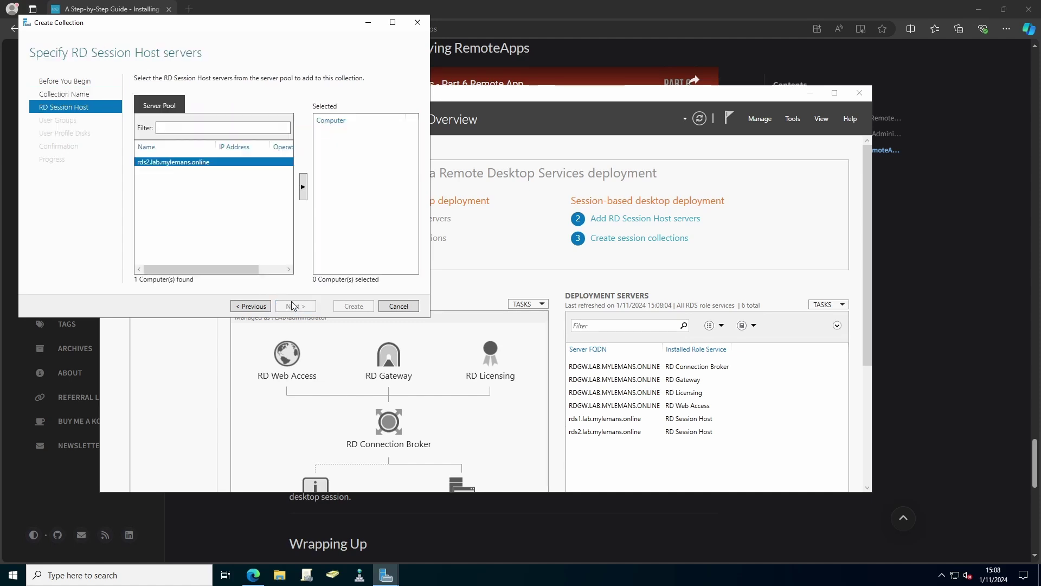
{"action": "left_click", "coordinate": [303, 187]}
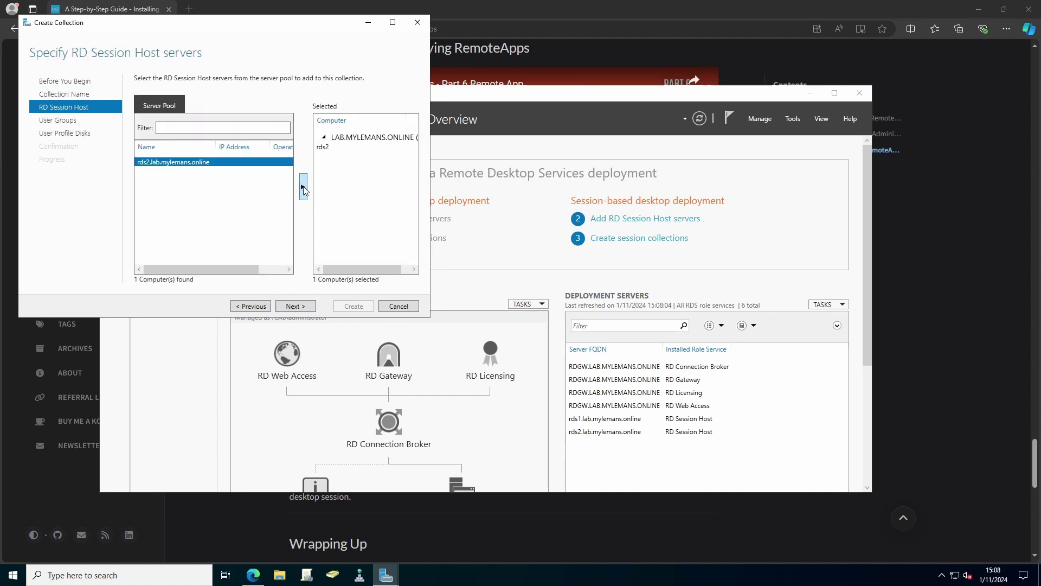
{"action": "left_click", "coordinate": [298, 305]}
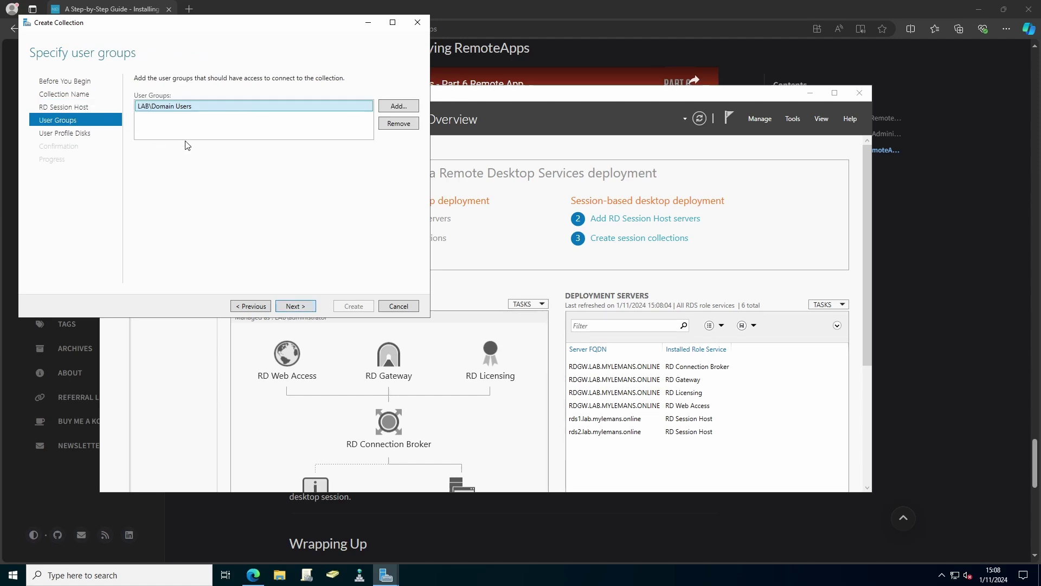
Keep LAB\Domain Users, turn off user profile disks, and create the collection.
{"action": "left_click", "coordinate": [295, 306]}
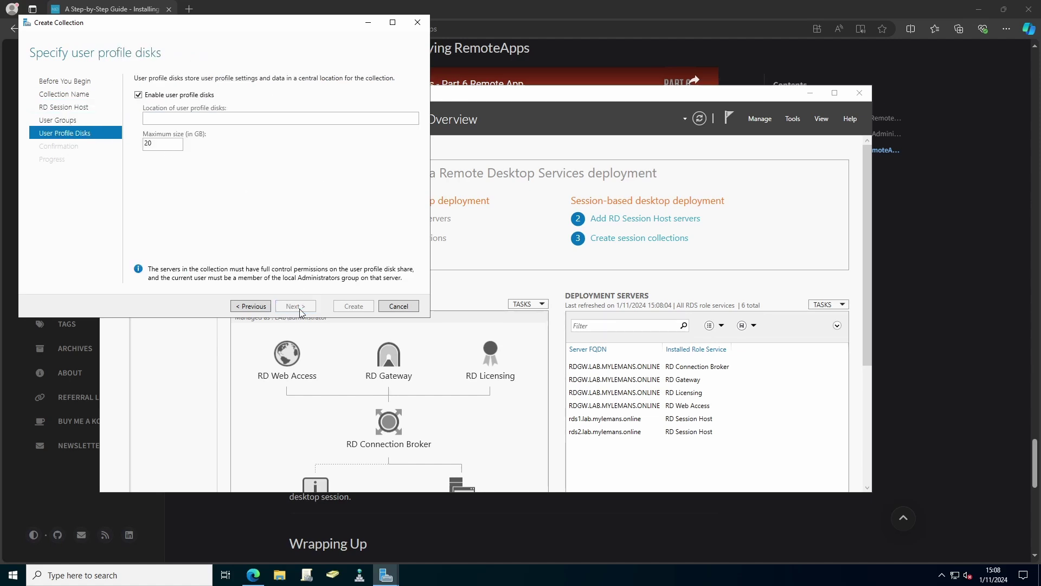
{"action": "left_click", "coordinate": [173, 96]}
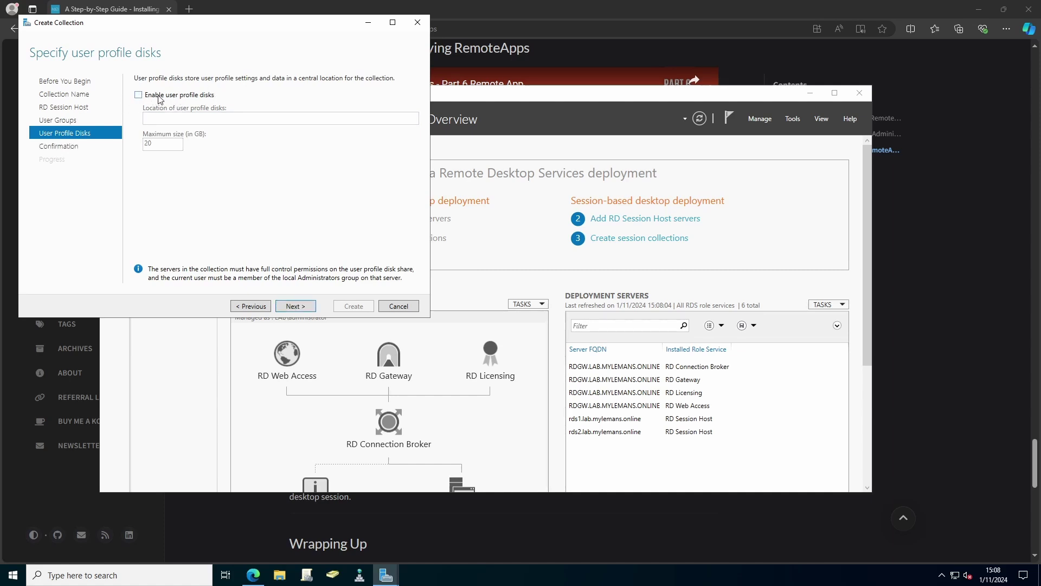
{"action": "left_click", "coordinate": [295, 307]}
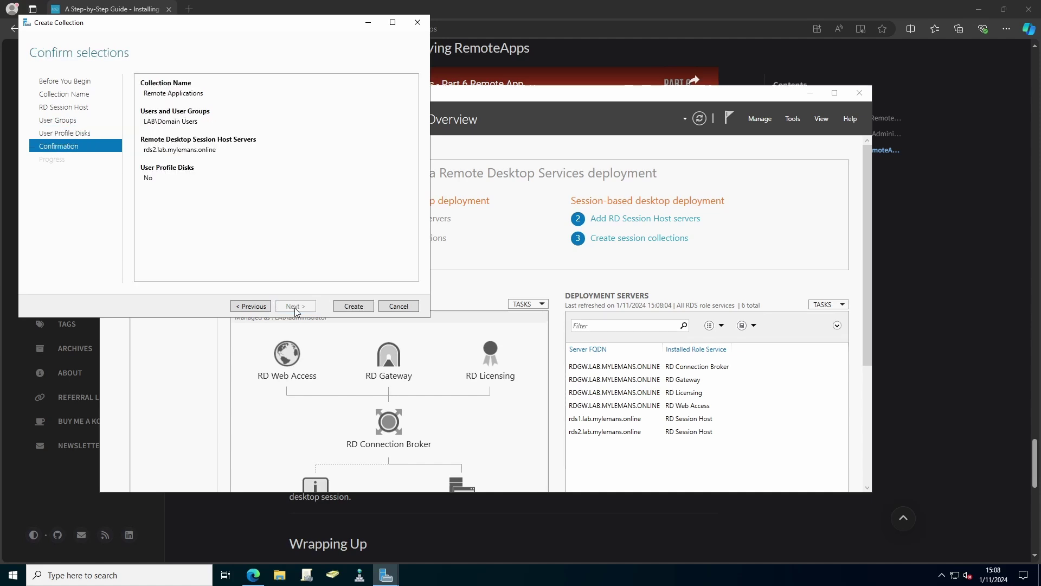
{"action": "left_click", "coordinate": [347, 308]}
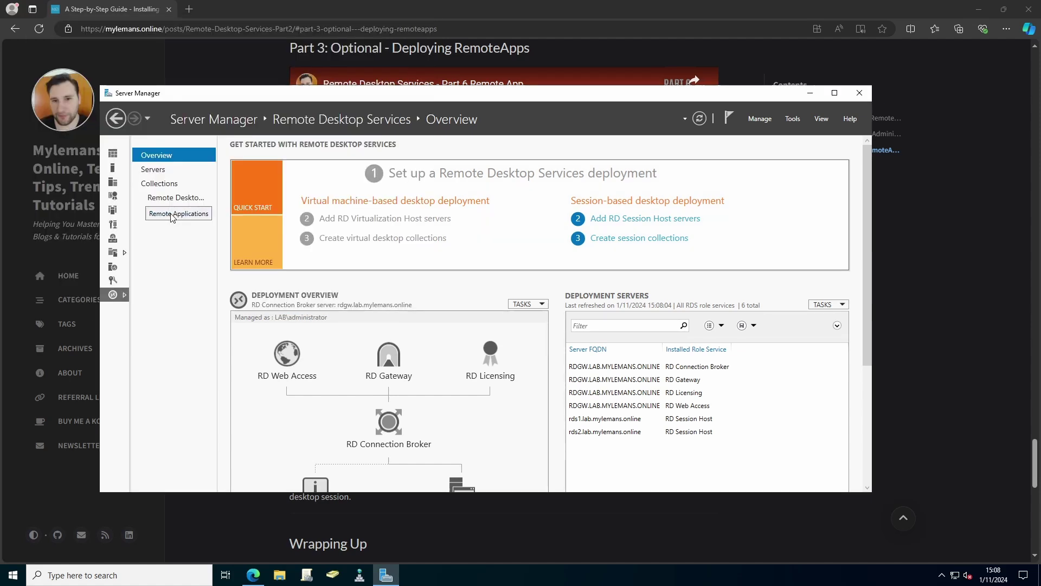
From the Remote Applications collection, select Calculator, Excel and Microsoft Edge and publish them.
{"action": "left_click", "coordinate": [173, 215]}
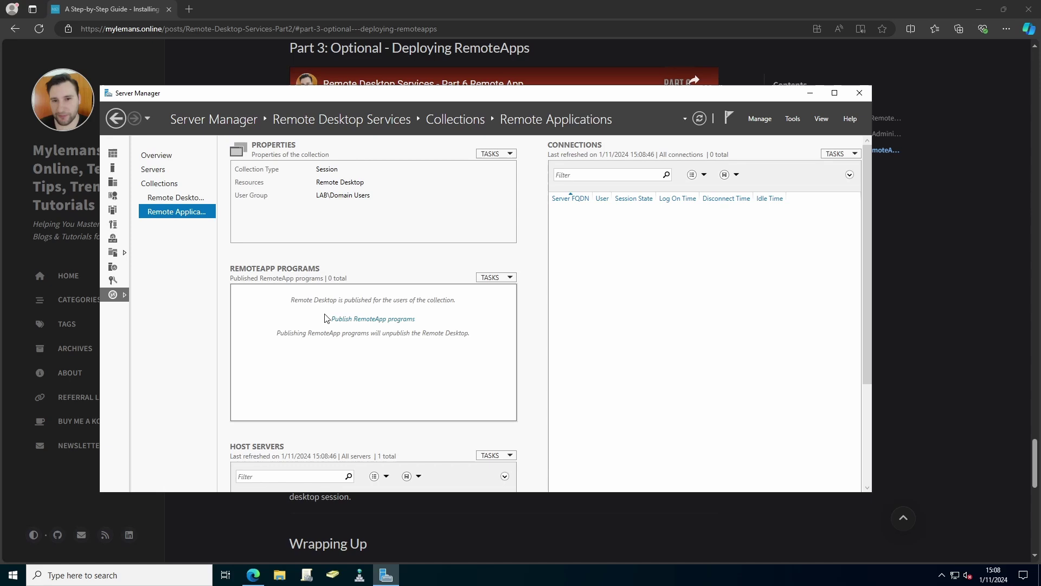
{"action": "left_click", "coordinate": [372, 320]}
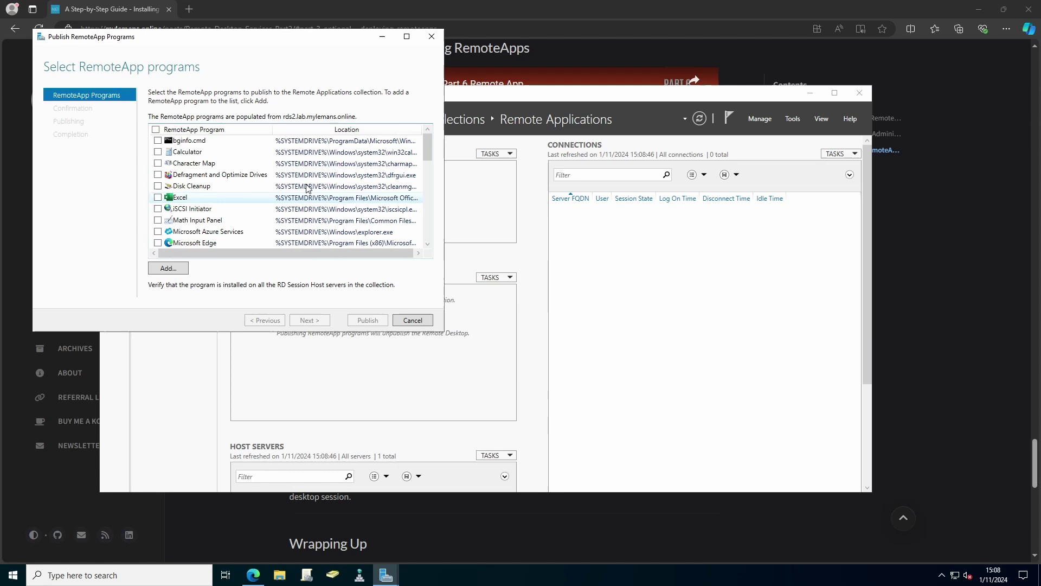
{"action": "left_click", "coordinate": [158, 197]}
{"action": "scroll", "coordinate": [160, 245], "scroll_direction": "down", "scroll_amount": 1}
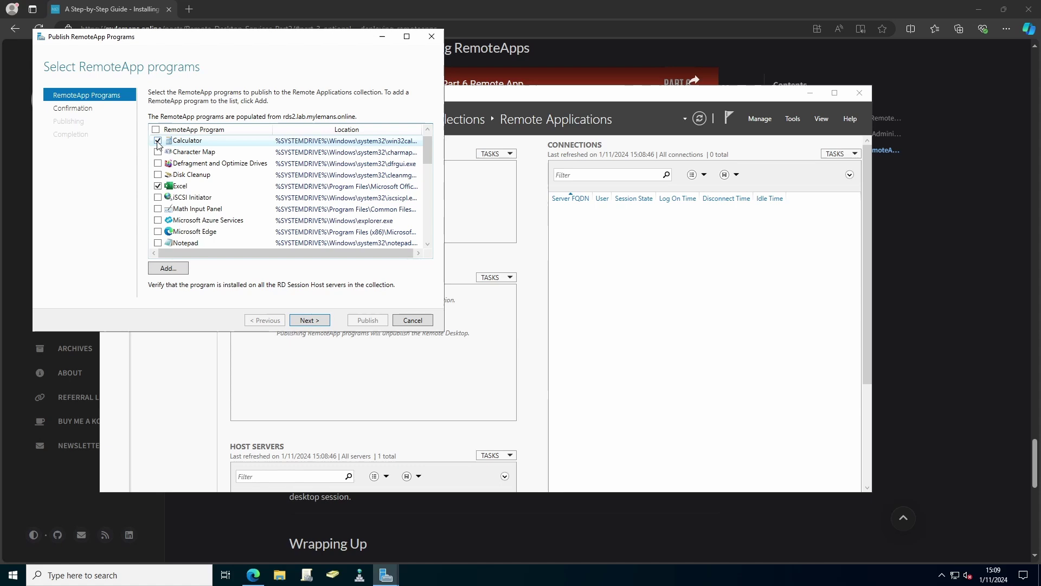
{"action": "left_click", "coordinate": [324, 321]}
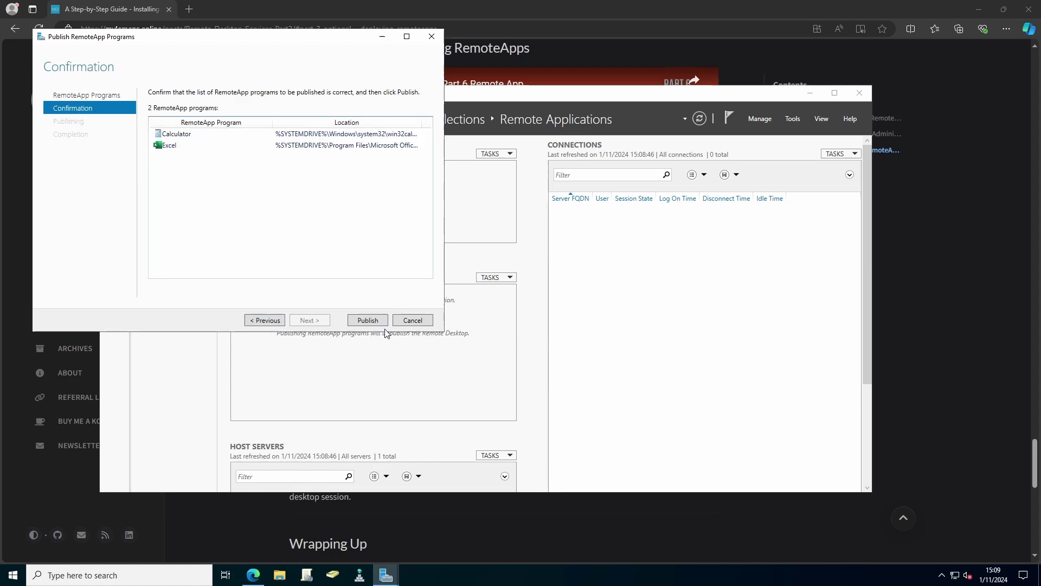
{"action": "left_click", "coordinate": [269, 321]}
{"action": "left_click", "coordinate": [158, 232]}
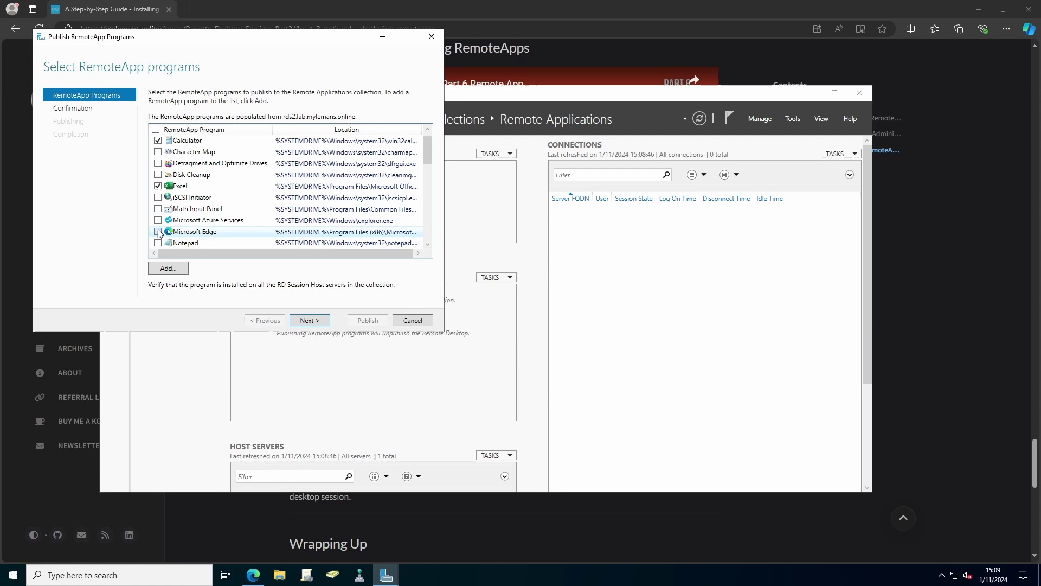
{"action": "left_click", "coordinate": [320, 321]}
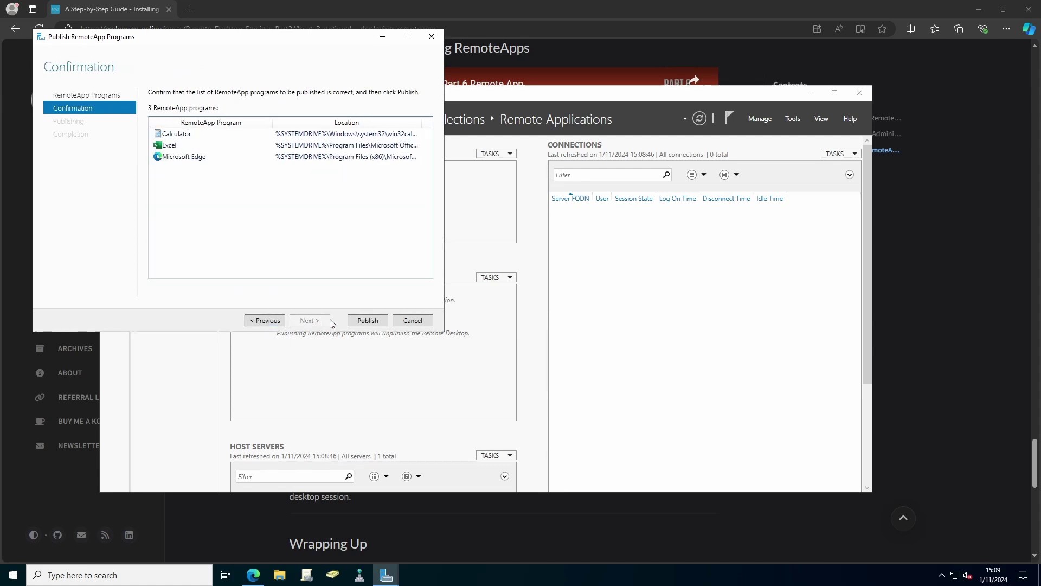
{"action": "left_click", "coordinate": [367, 321]}
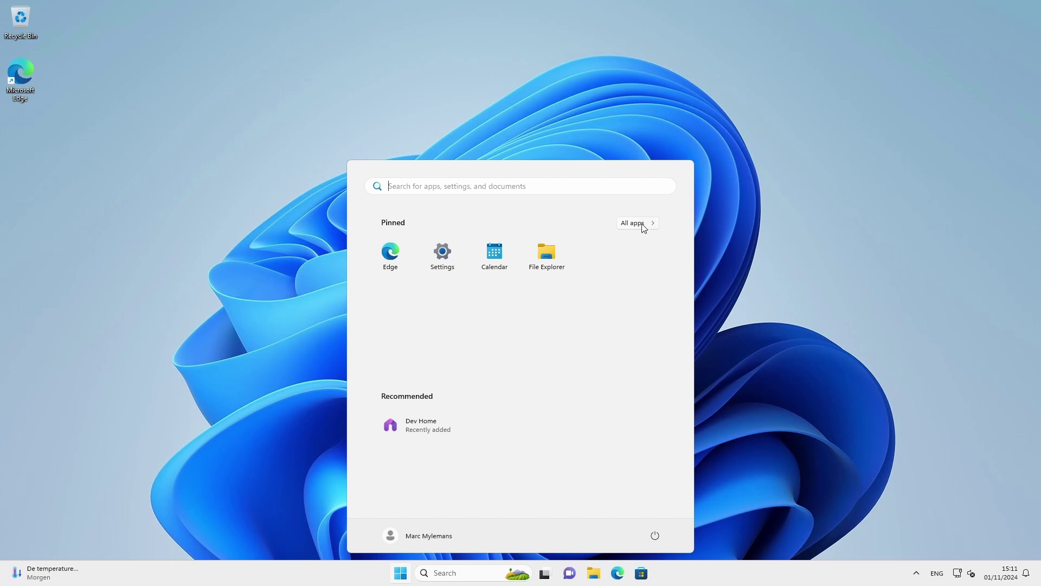
In All apps, expand the Work Resources (RADC) folder and launch the Calculator RemoteApp.
{"action": "left_click", "coordinate": [644, 227]}
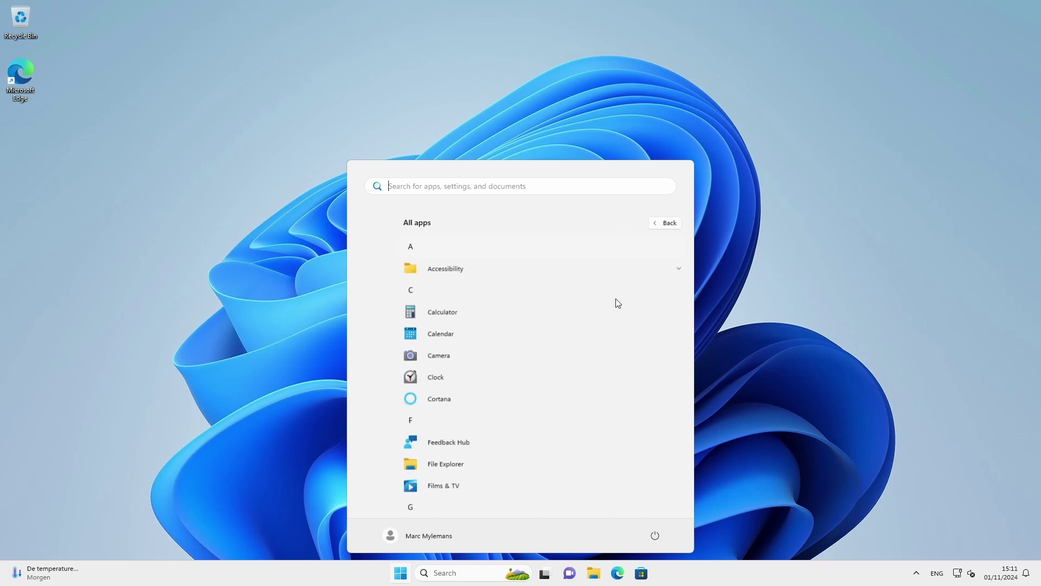
{"action": "scroll", "coordinate": [552, 399], "scroll_direction": "down", "scroll_amount": 4}
{"action": "scroll", "coordinate": [554, 399], "scroll_direction": "down", "scroll_amount": 4}
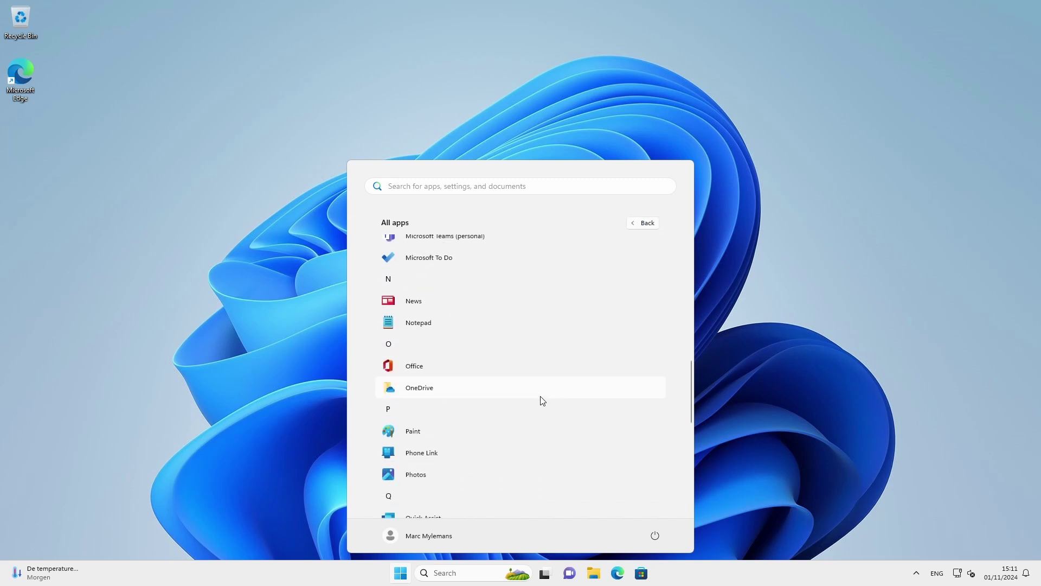
{"action": "scroll", "coordinate": [536, 393], "scroll_direction": "down", "scroll_amount": 1}
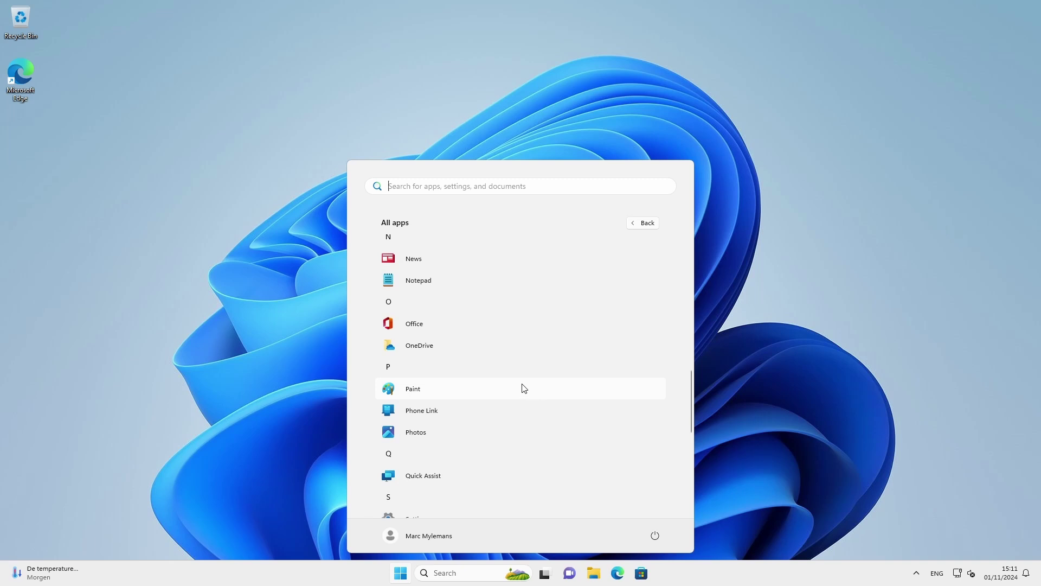
{"action": "scroll", "coordinate": [523, 389], "scroll_direction": "down", "scroll_amount": 5}
{"action": "scroll", "coordinate": [510, 413], "scroll_direction": "down", "scroll_amount": 2}
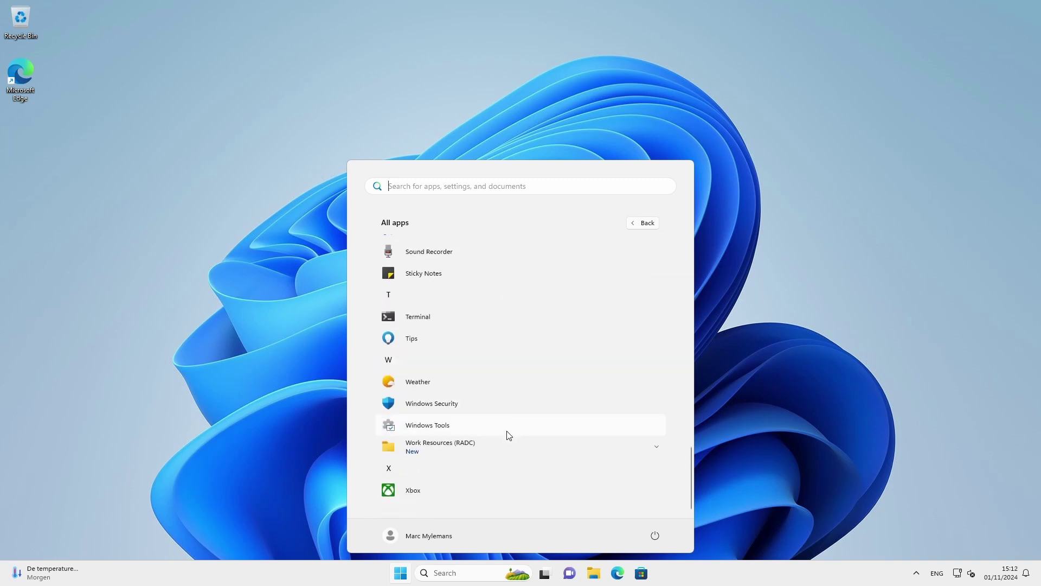
{"action": "left_click", "coordinate": [504, 441]}
{"action": "scroll", "coordinate": [504, 441], "scroll_direction": "down", "scroll_amount": 3}
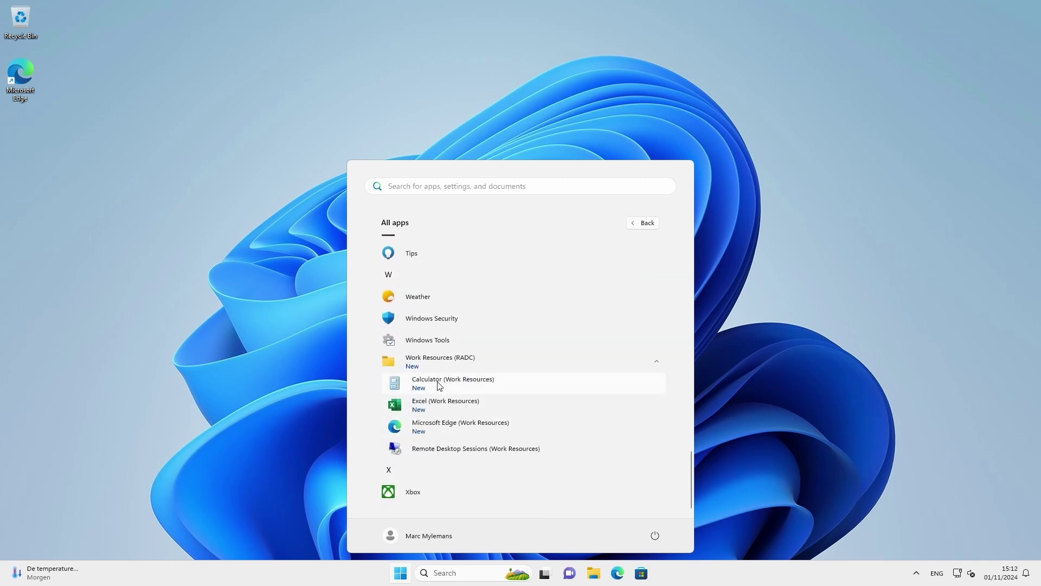
{"action": "left_click", "coordinate": [450, 383]}
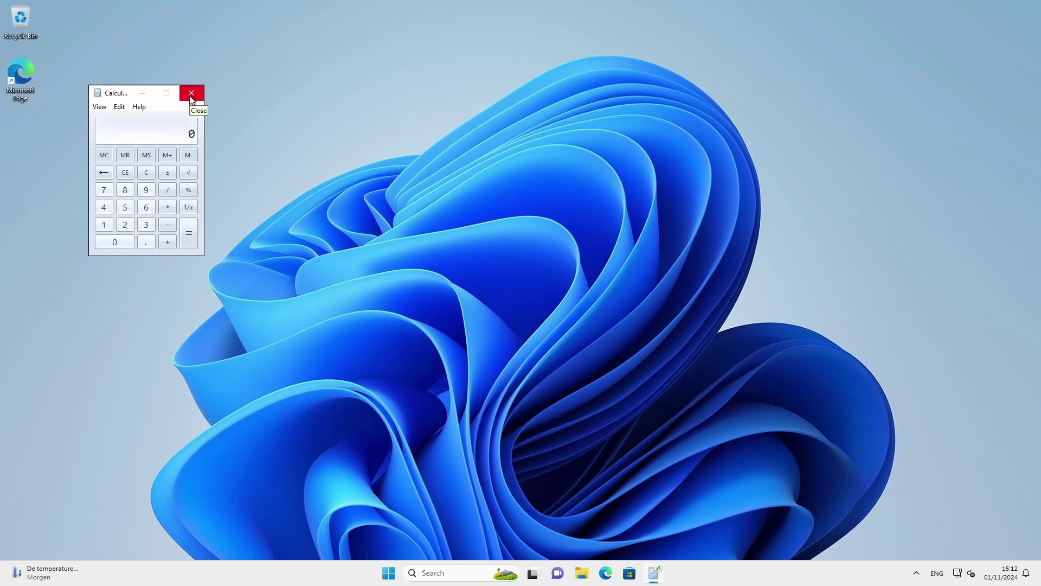
Check the Start menu's All apps list, then drag the Calculator window to the screen centre.
{"action": "left_click", "coordinate": [389, 574]}
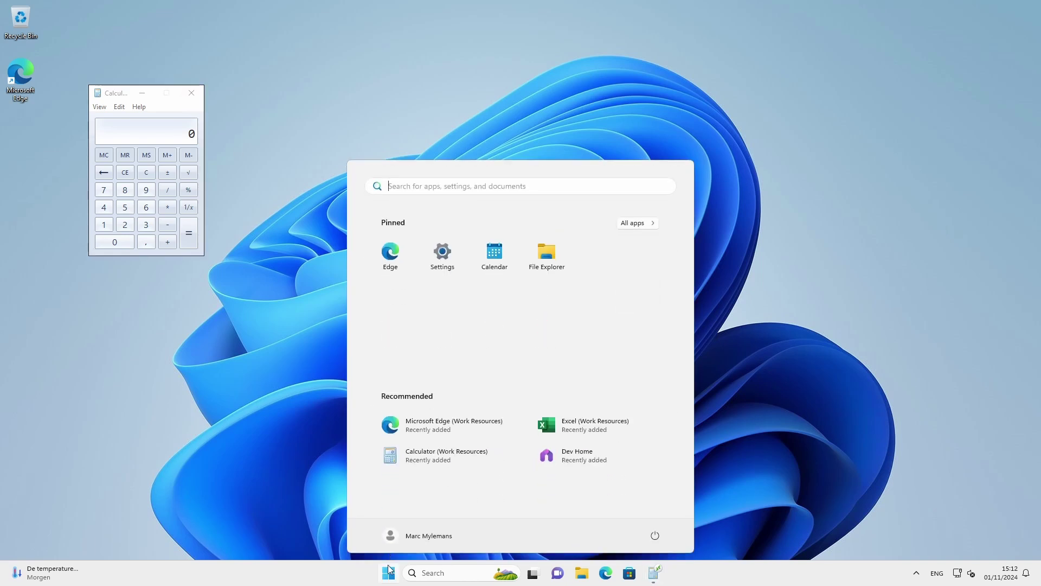
{"action": "left_click", "coordinate": [652, 227]}
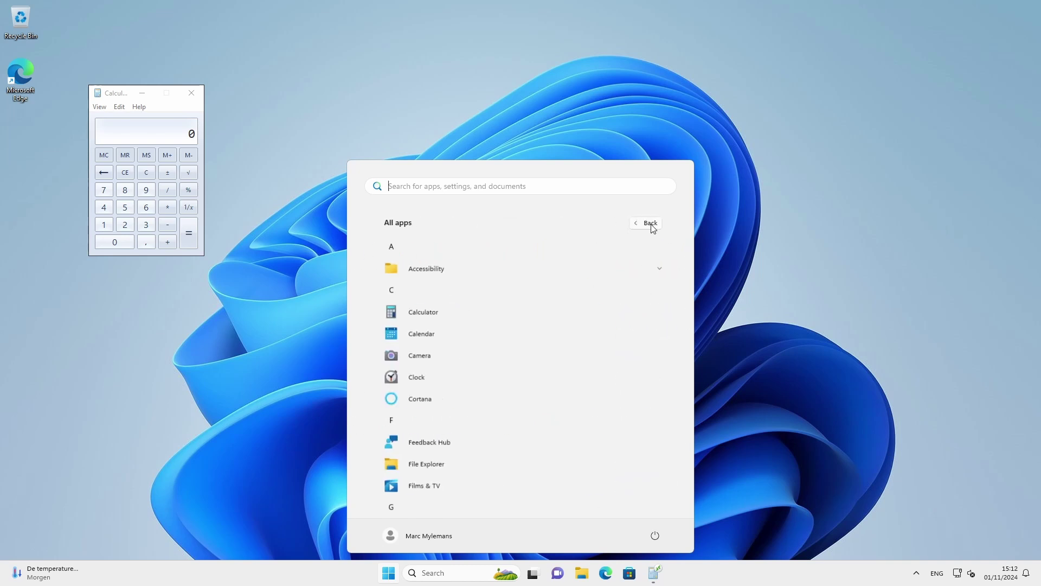
{"action": "left_click_drag", "start_coordinate": [122, 92], "coordinate": [357, 153]}
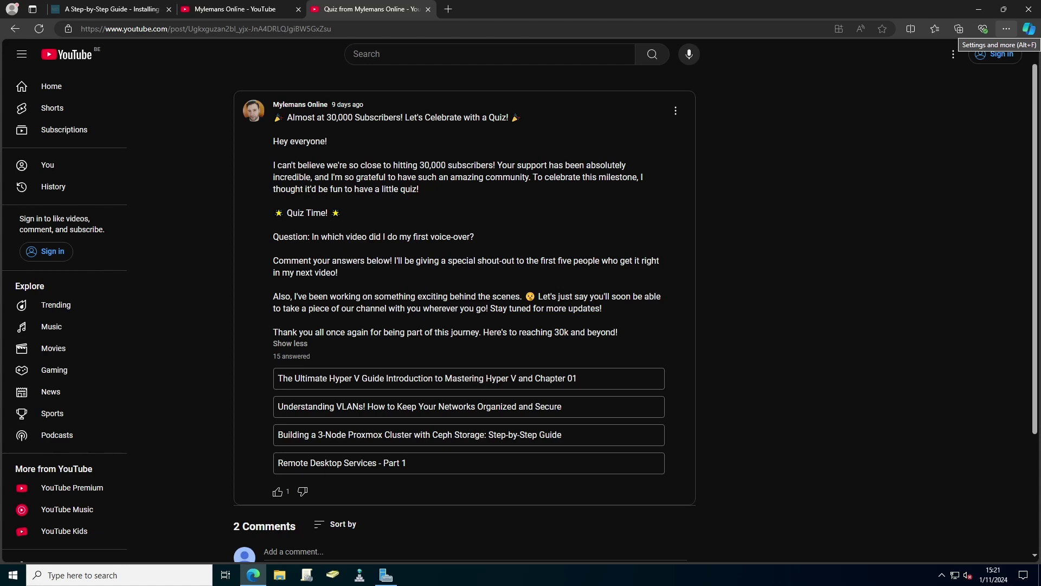
Scroll down the YouTube quiz post to reach its Comments section.
{"action": "scroll", "coordinate": [814, 276], "scroll_direction": "down", "scroll_amount": 3}
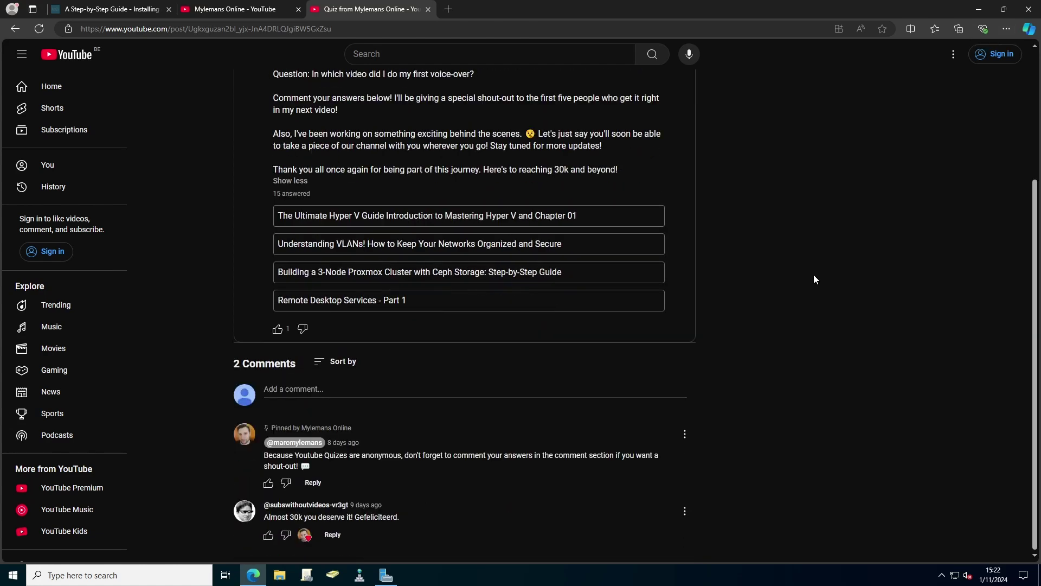